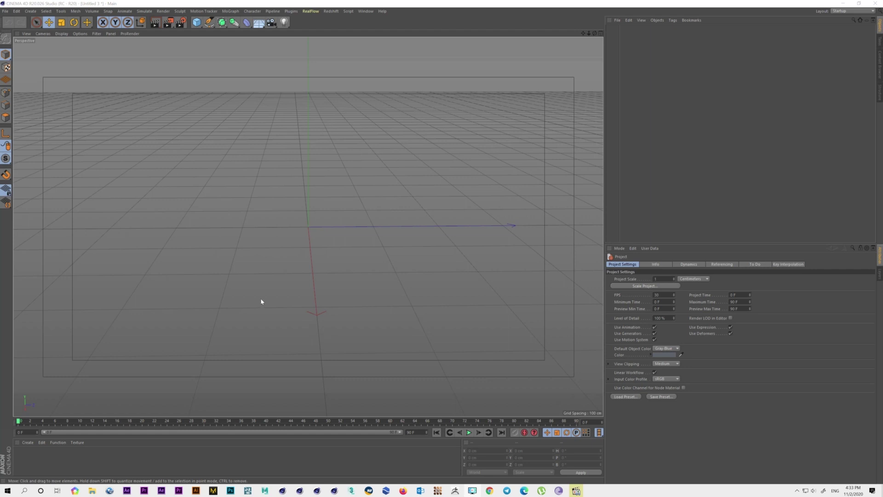
# Draw a two-point straight spline with the Pen tool in the four-view layout.
pyautogui.click(209, 22)
pyautogui.middleClick(328, 235)
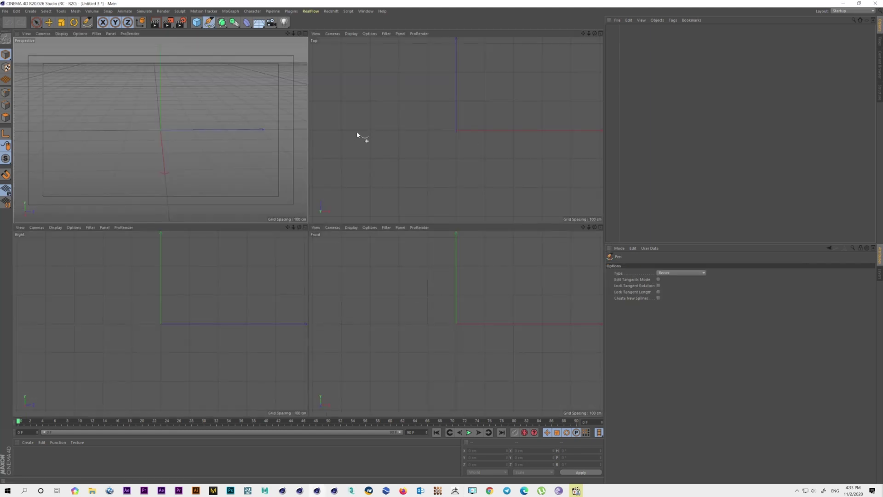
pyautogui.click(342, 130)
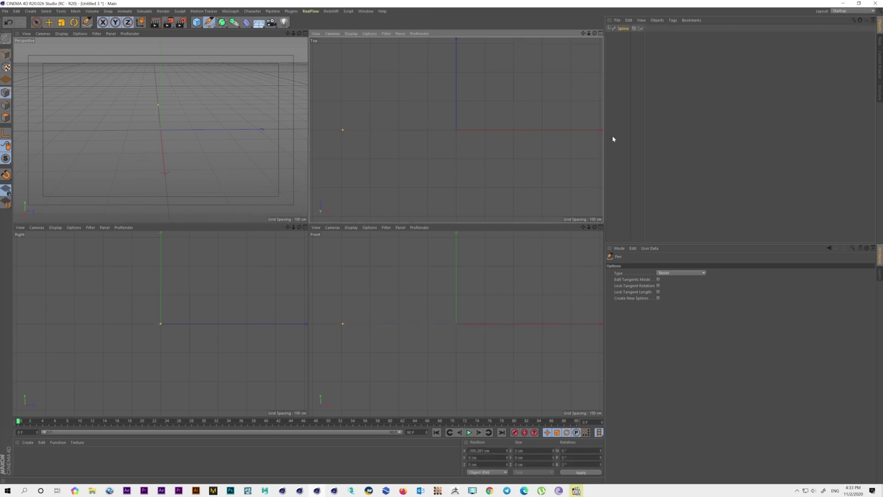
pyautogui.click(572, 129)
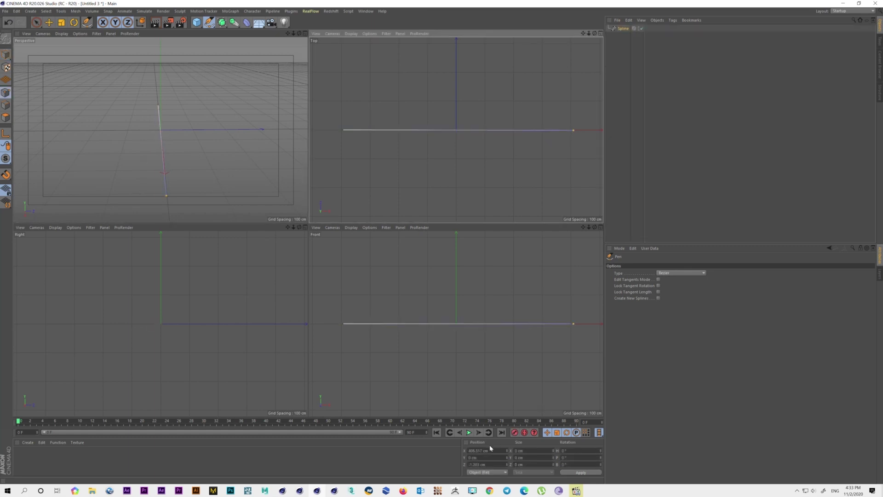
# Set the spline's end points to X positions of -400 and 400 cm.
pyautogui.write('400')
pyautogui.press('Return')
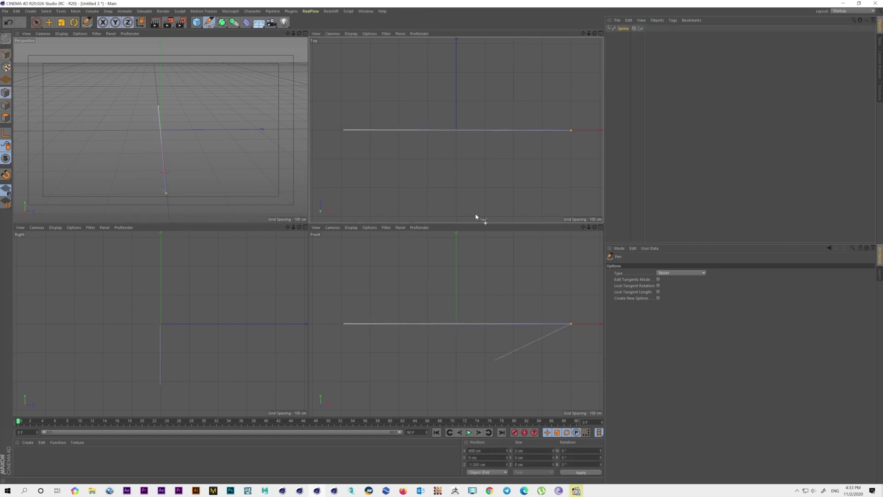
pyautogui.click(49, 22)
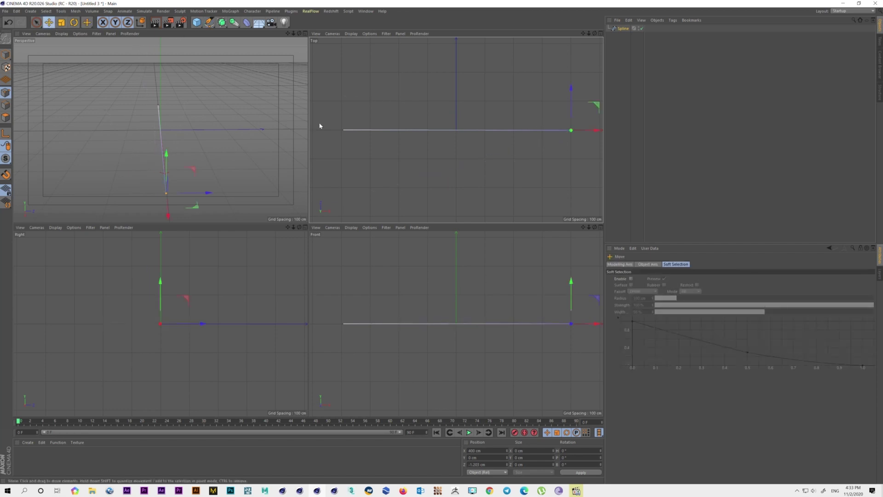
pyautogui.click(343, 130)
pyautogui.write('-400')
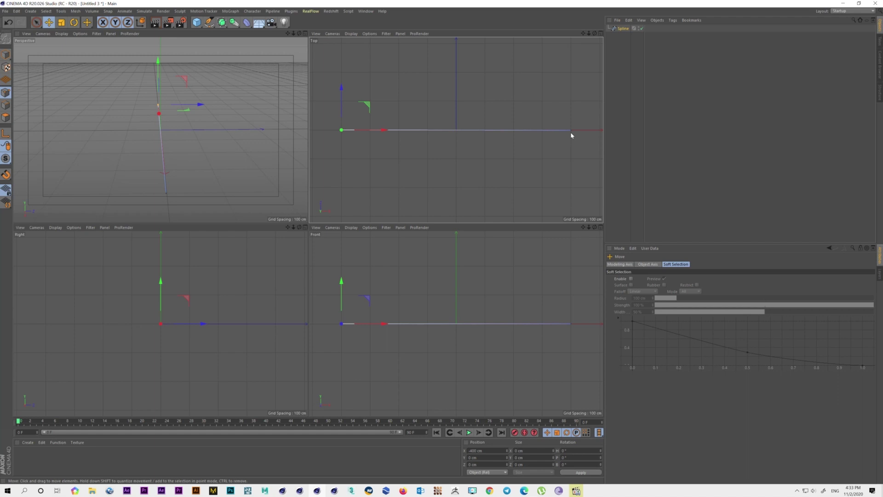
pyautogui.click(571, 132)
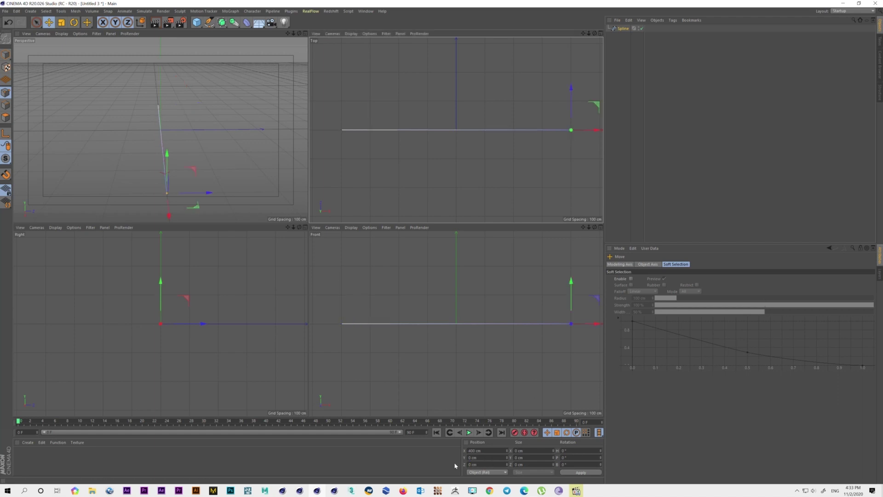
pyautogui.middleClick(452, 136)
# Add a middle point to the spline with Create Point and pull it down.
pyautogui.rightClick(323, 230)
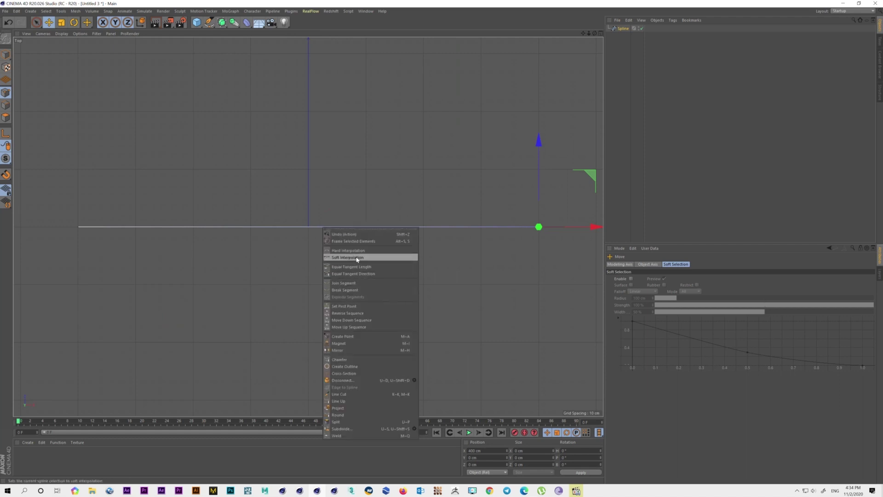
pyautogui.click(350, 337)
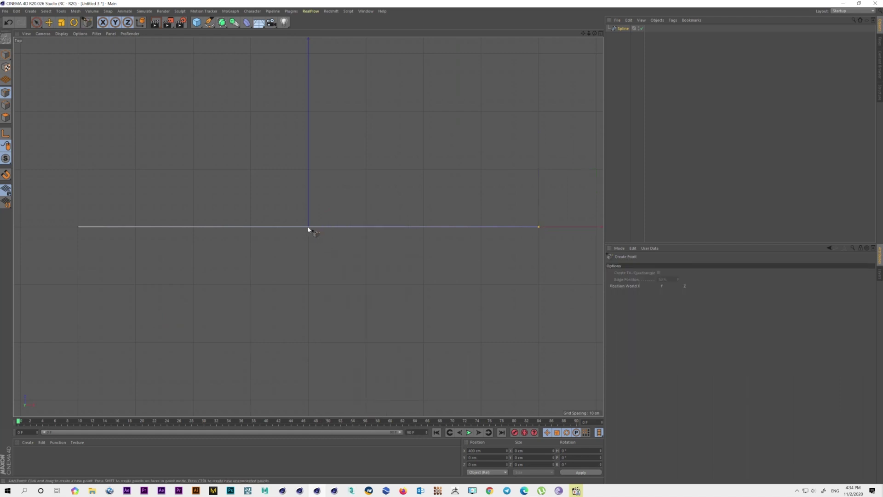
pyautogui.click(49, 22)
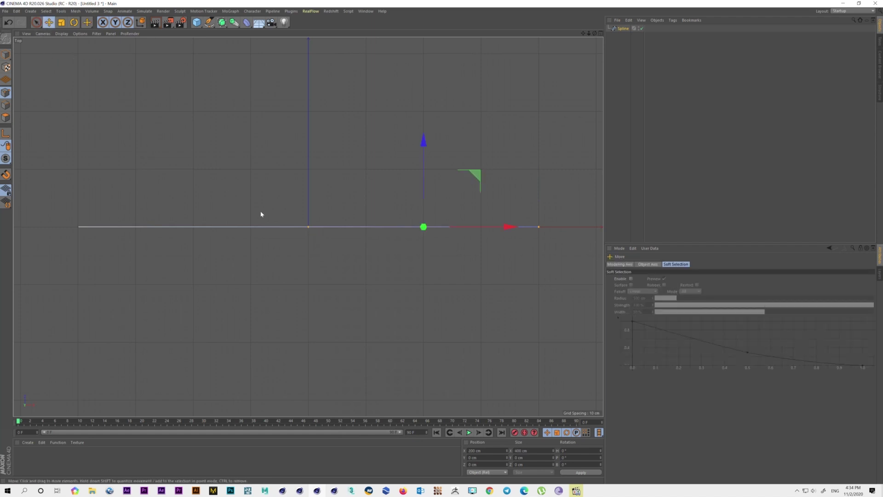
pyautogui.click(308, 227)
pyautogui.middleClick(361, 278)
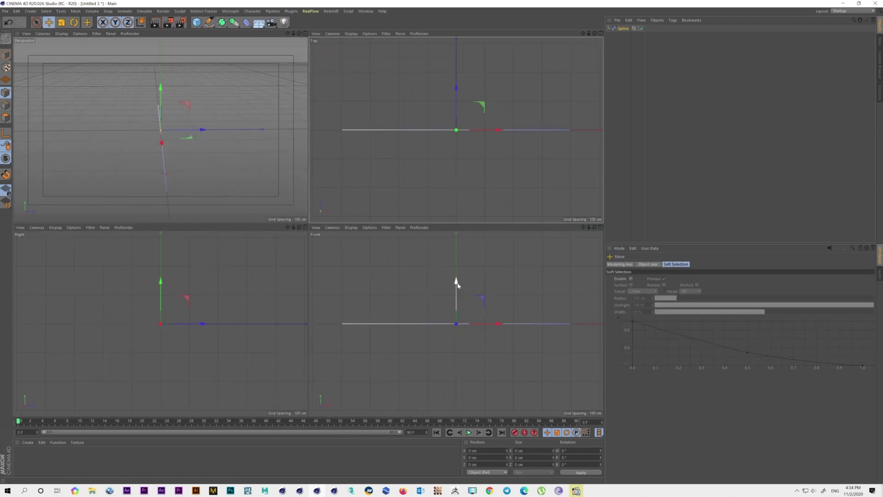
pyautogui.moveTo(457, 285); pyautogui.dragTo(457, 311)
# Apply Equal Tangent Length and adjust the tangents so the curve sags about 40 cm.
pyautogui.rightClick(440, 322)
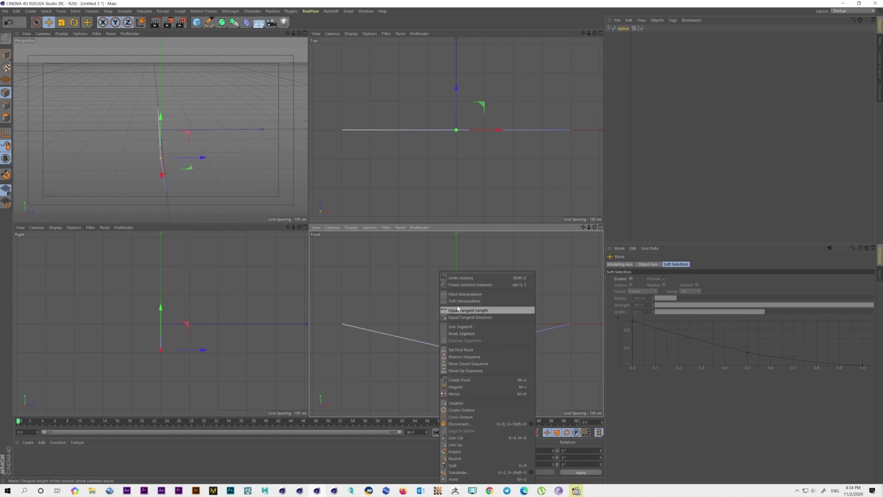
pyautogui.click(458, 310)
pyautogui.moveTo(486, 351); pyautogui.dragTo(510, 354)
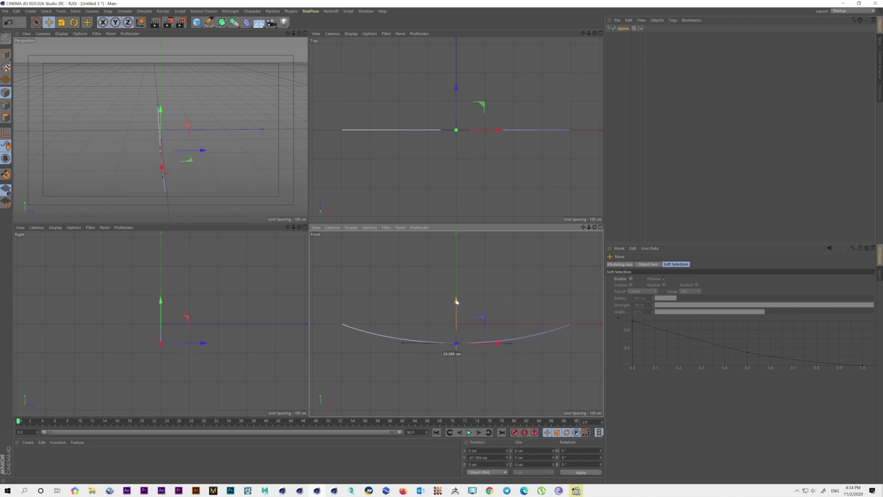
pyautogui.moveTo(456, 307); pyautogui.dragTo(456, 298)
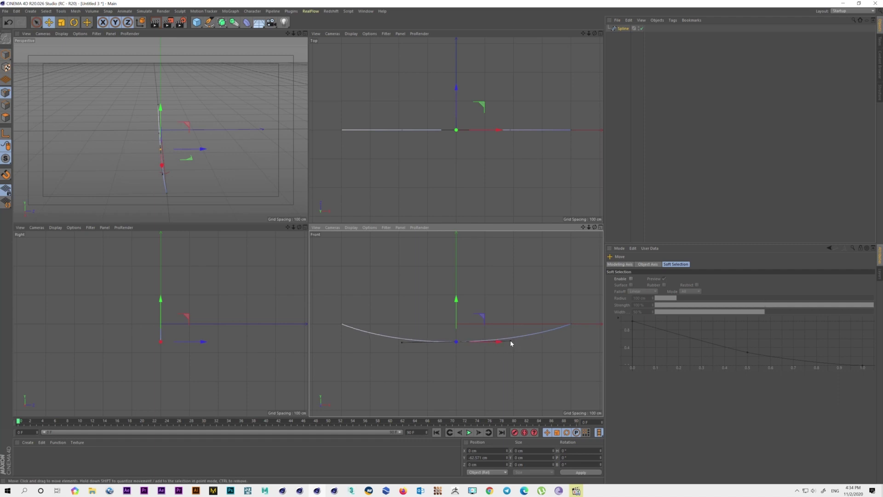
pyautogui.moveTo(457, 304); pyautogui.dragTo(457, 307)
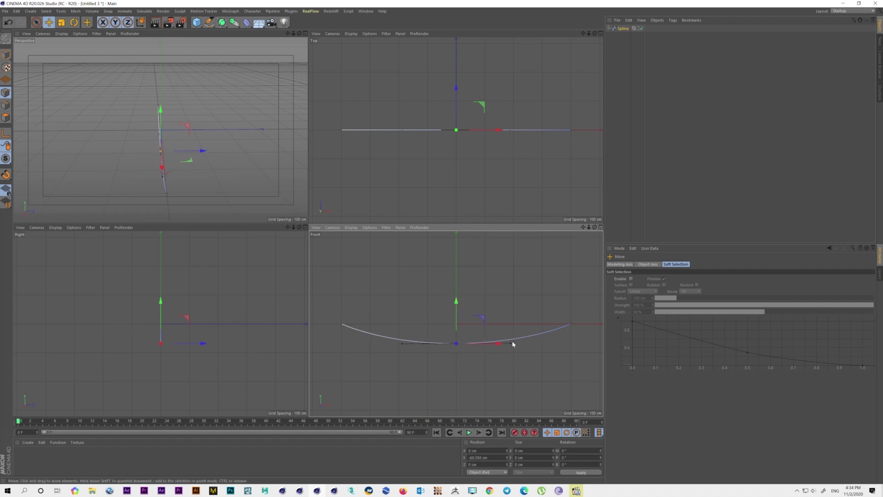
pyautogui.moveTo(511, 343); pyautogui.dragTo(514, 346)
pyautogui.middleClick(488, 375)
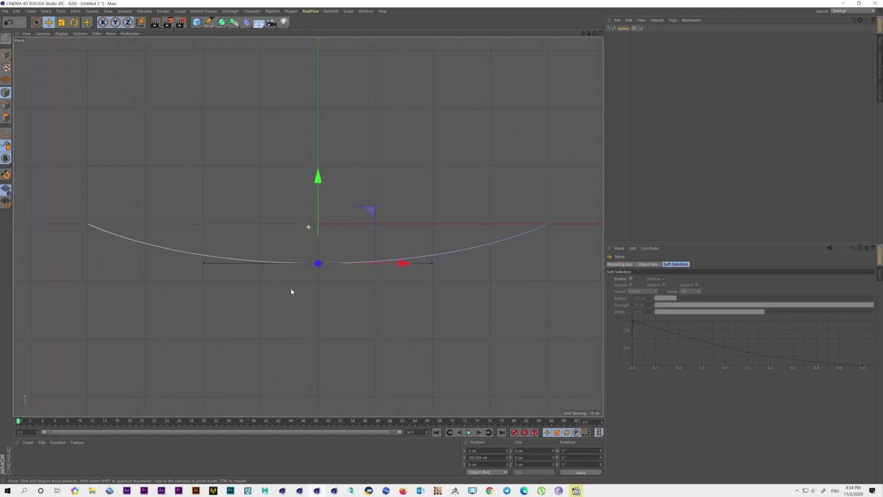
# Add a six-sided n-Side spline with a 1 cm radius.
pyautogui.click(196, 23)
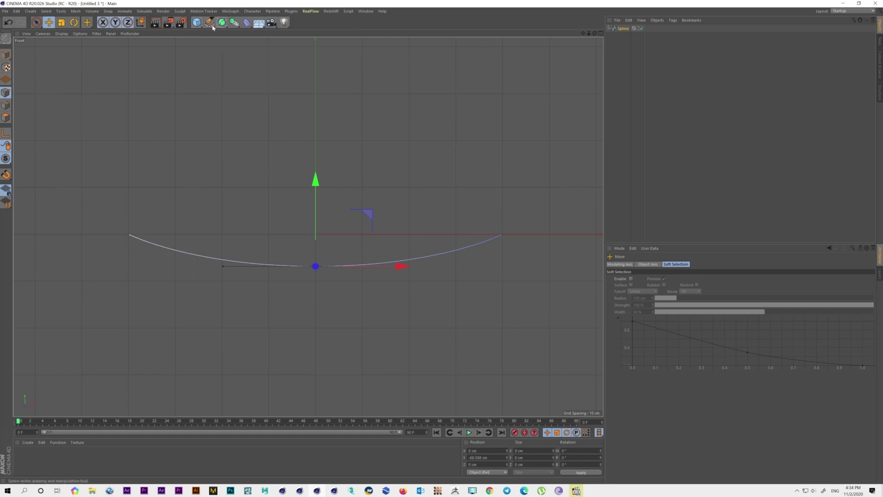
pyautogui.click(211, 23)
pyautogui.click(289, 70)
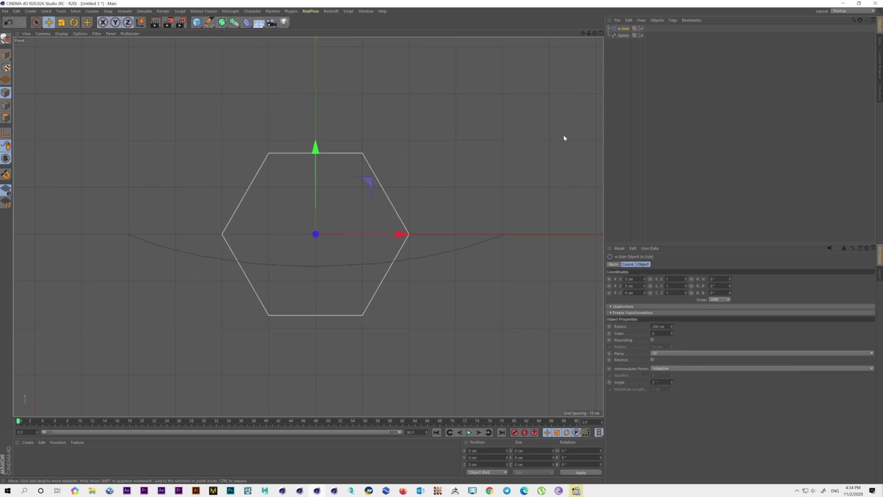
pyautogui.click(643, 264)
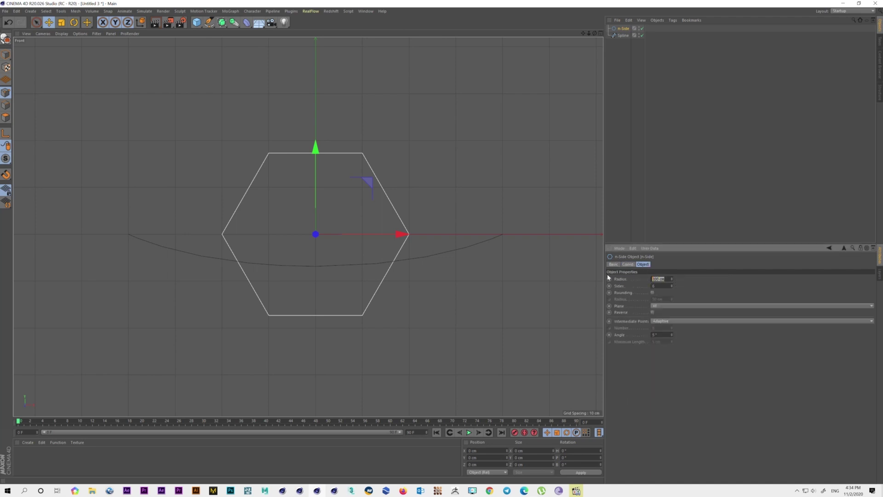
pyautogui.write('1')
pyautogui.press('Return')
# Sweep the n-Side along the Spline and set Intermediate Points to Uniform.
pyautogui.click(222, 22)
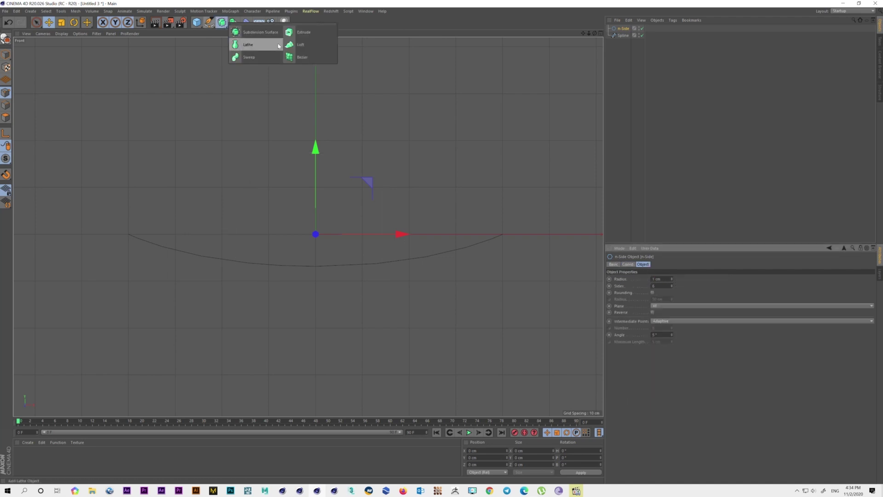
pyautogui.click(251, 57)
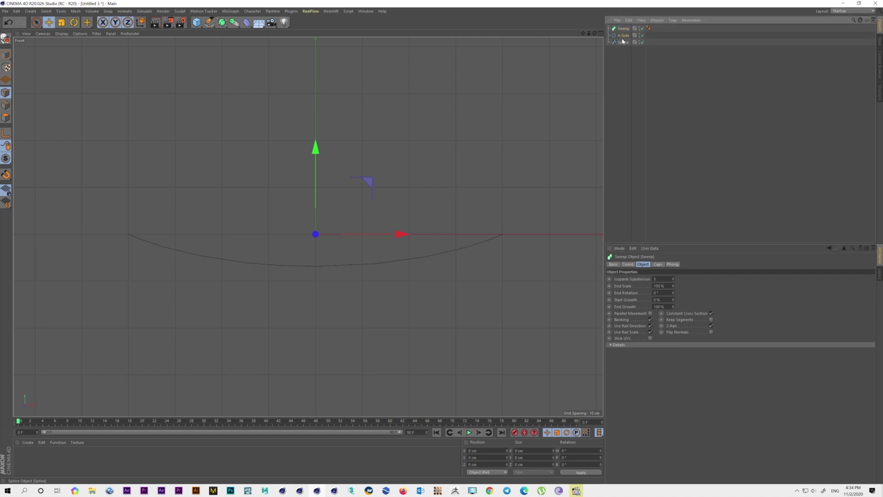
pyautogui.click(623, 42)
pyautogui.keyDown('shift'); pyautogui.click(623, 35); pyautogui.keyUp('shift')
pyautogui.moveTo(623, 35); pyautogui.dragTo(623, 29)
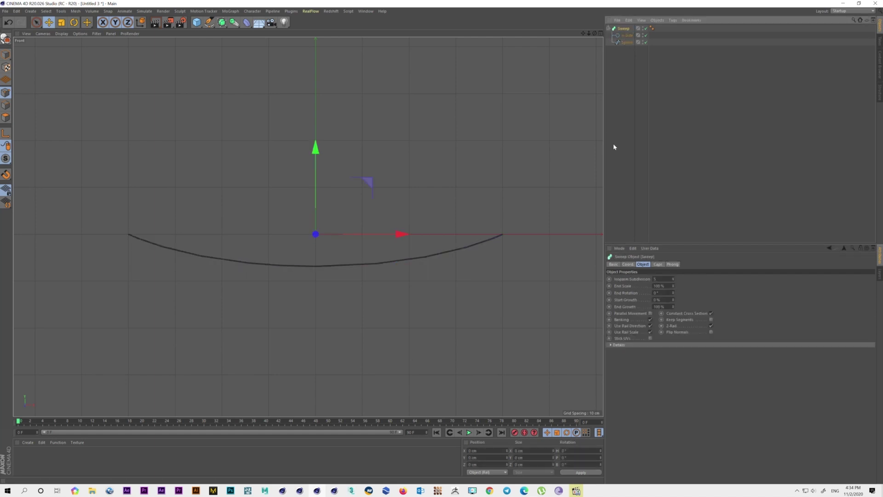
pyautogui.click(624, 42)
pyautogui.click(662, 292)
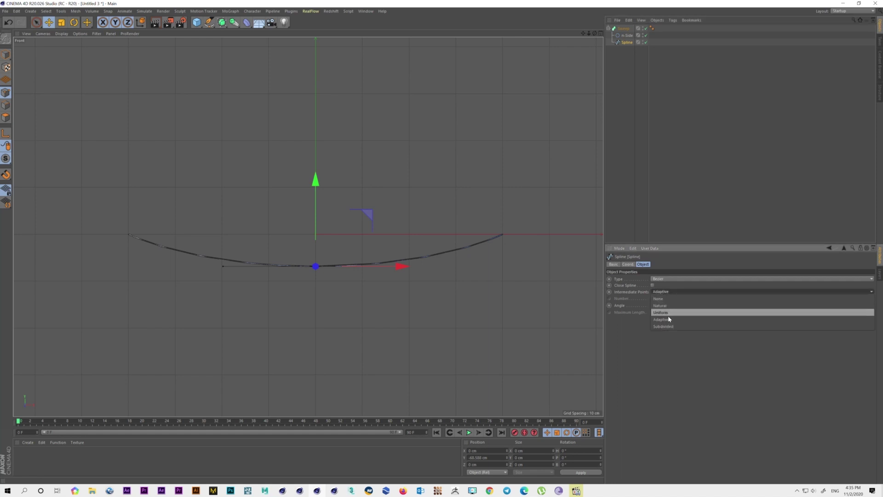
pyautogui.click(664, 312)
# Make the Sweep copy editable and merge it with its caps via Connect Objects + Delete into Sweep.2.
pyautogui.click(648, 142)
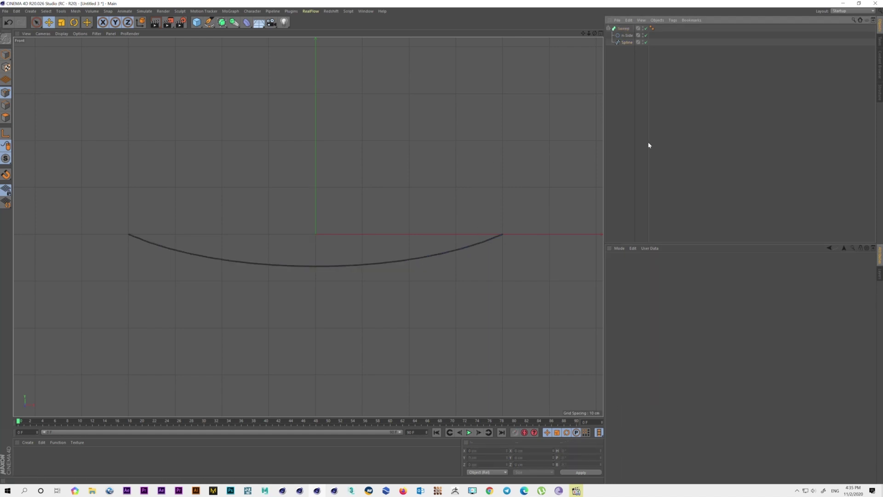
pyautogui.click(618, 29)
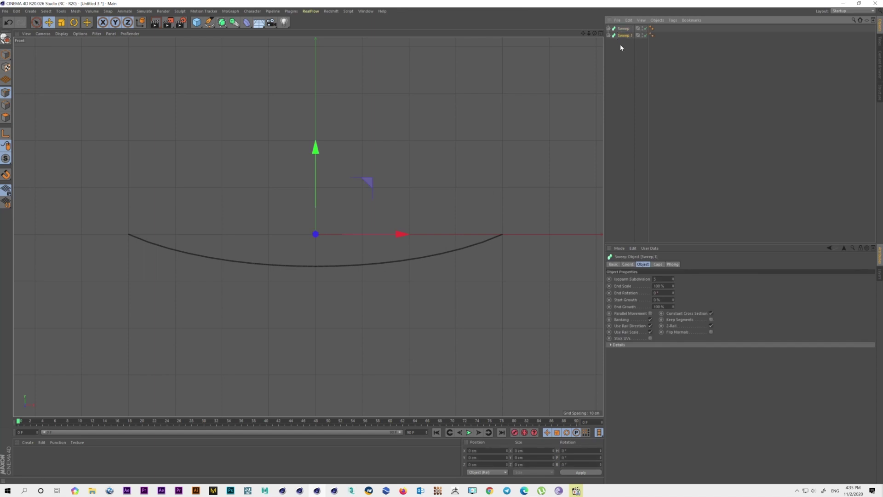
pyautogui.press('c')
pyautogui.click(623, 36)
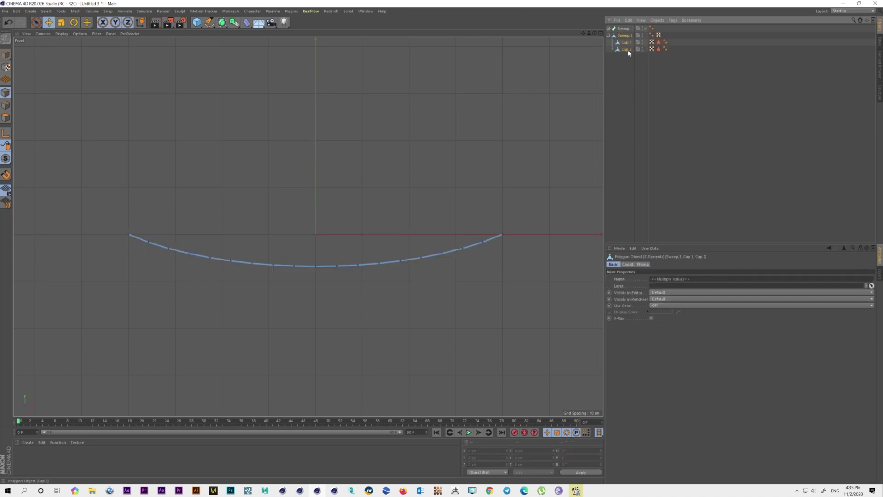
pyautogui.rightClick(627, 49)
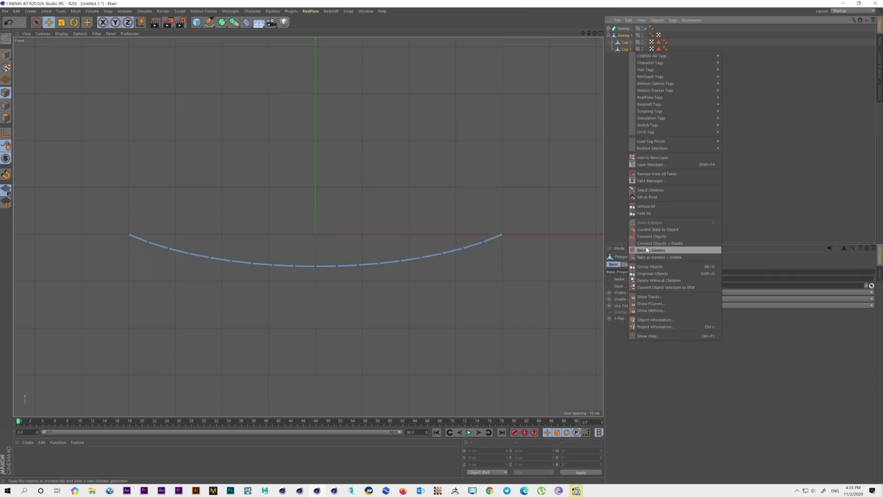
pyautogui.click(675, 243)
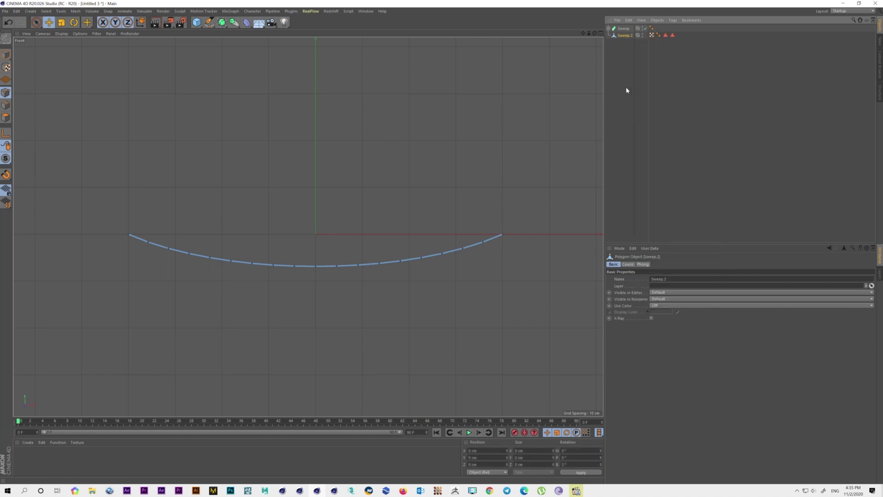
pyautogui.click(624, 92)
pyautogui.click(359, 265)
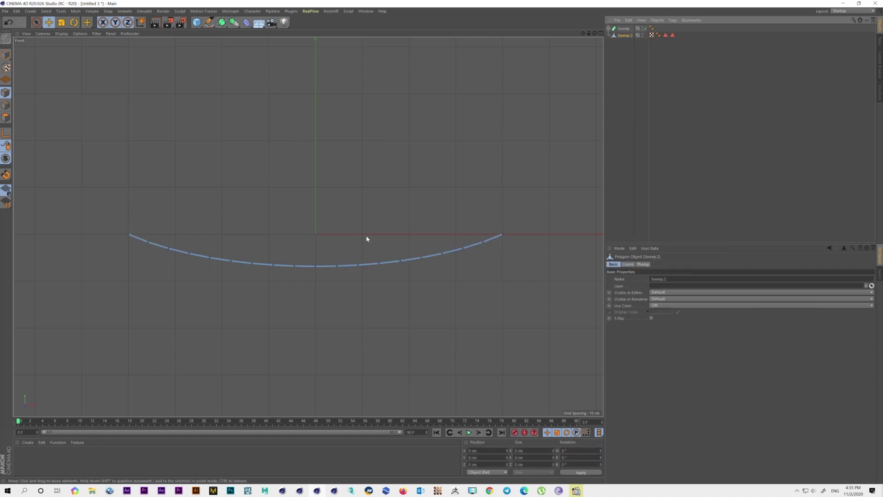
pyautogui.scroll(1, 264, 263)
pyautogui.scroll(2, 271, 265)
pyautogui.scroll(-3, 267, 265)
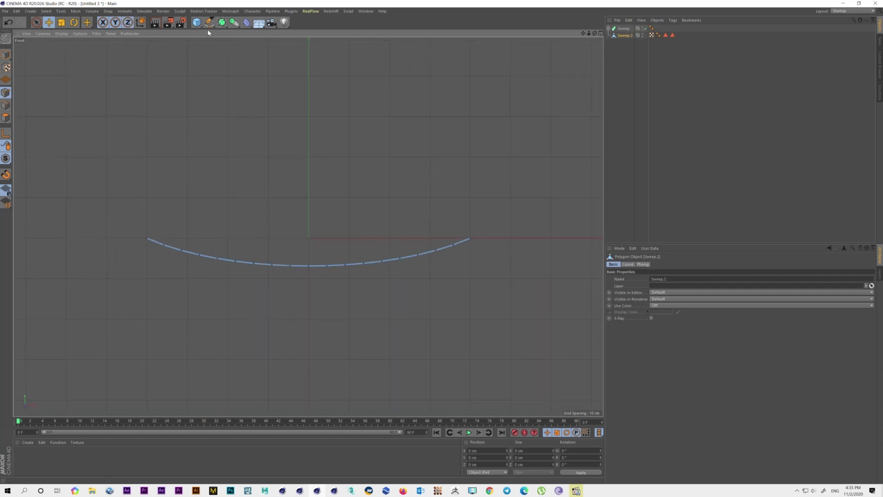
pyautogui.click(667, 63)
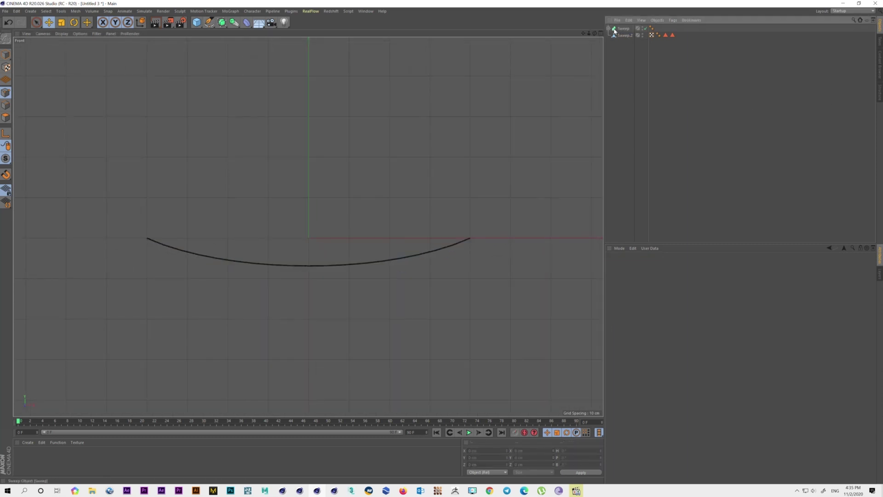
# Add a Plane oriented to +Z and begin lowering its width segments.
pyautogui.click(198, 27)
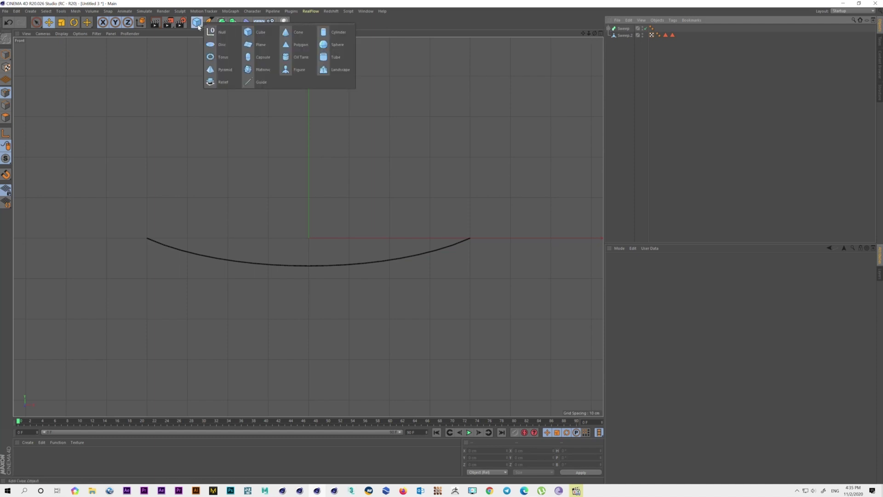
pyautogui.click(260, 44)
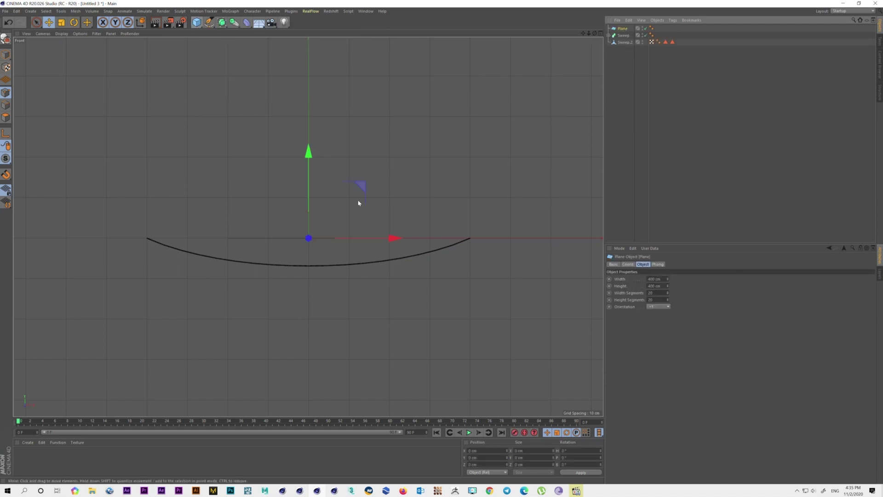
pyautogui.click(658, 306)
pyautogui.click(658, 342)
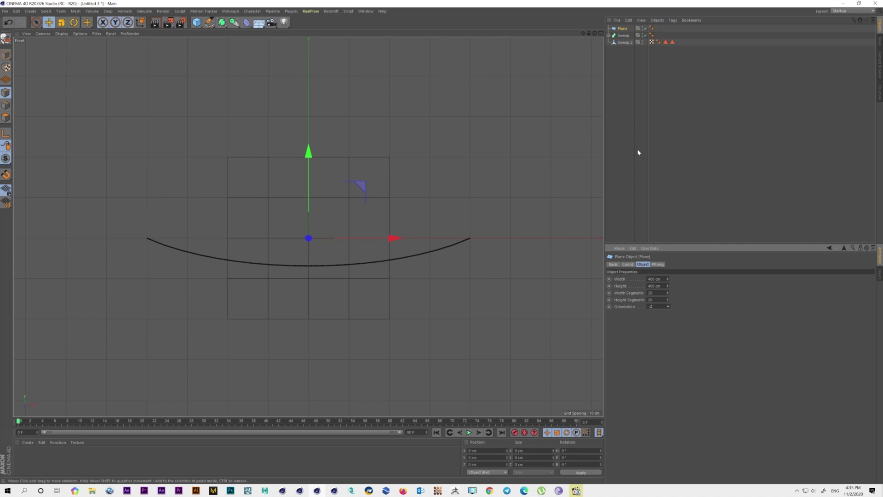
pyautogui.middleClick(415, 165)
pyautogui.middleClick(509, 330)
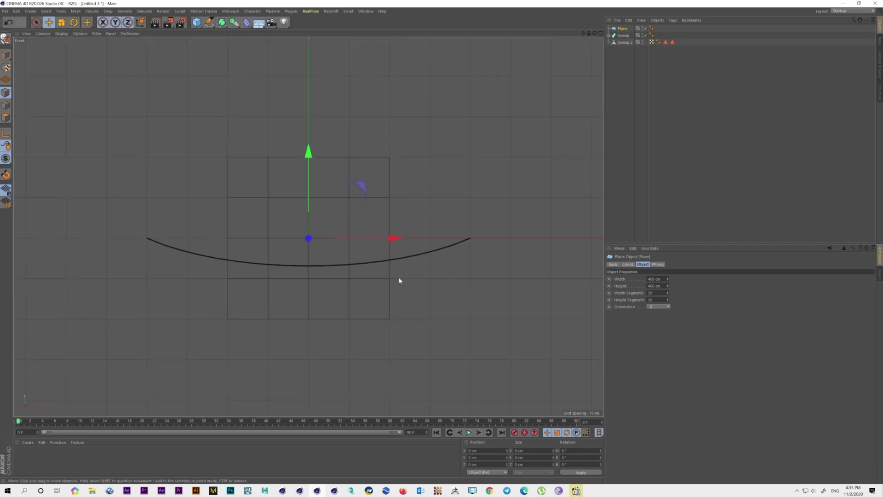
pyautogui.doubleClick(652, 292)
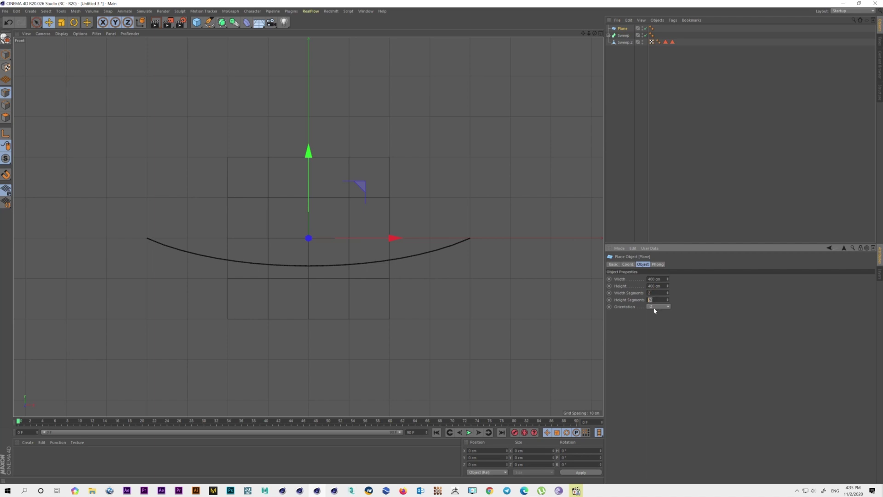
# Make the plane editable and scale its bottom row of points together into a tip.
pyautogui.press('c')
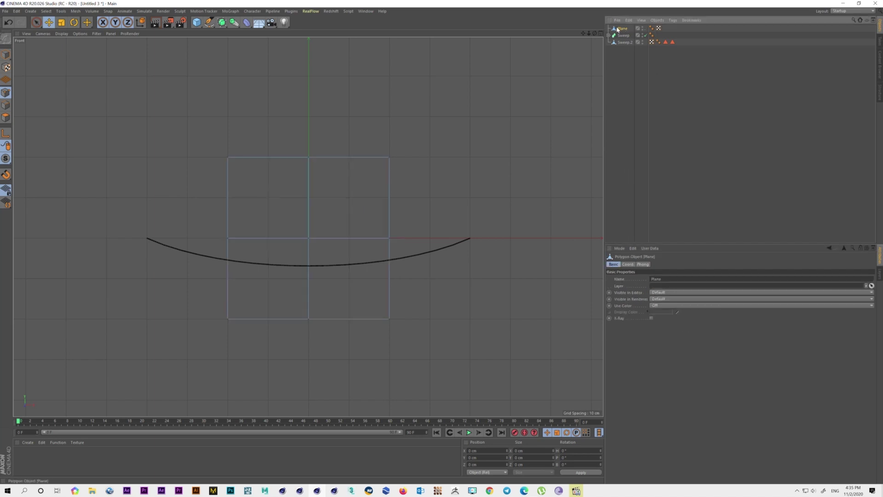
pyautogui.moveTo(36, 22); pyautogui.dragTo(54, 46)
pyautogui.scroll(-2, 329, 249)
pyautogui.moveTo(408, 292); pyautogui.dragTo(239, 313)
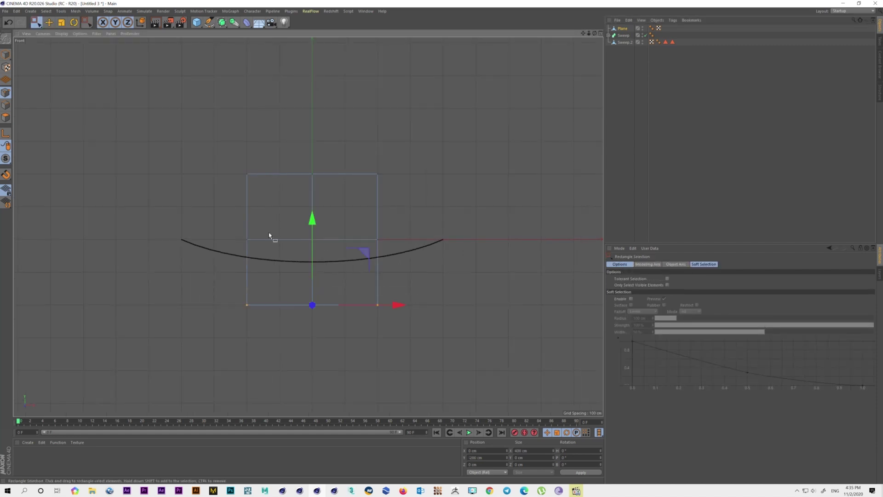
pyautogui.press('t')
pyautogui.moveTo(398, 304); pyautogui.dragTo(313, 306)
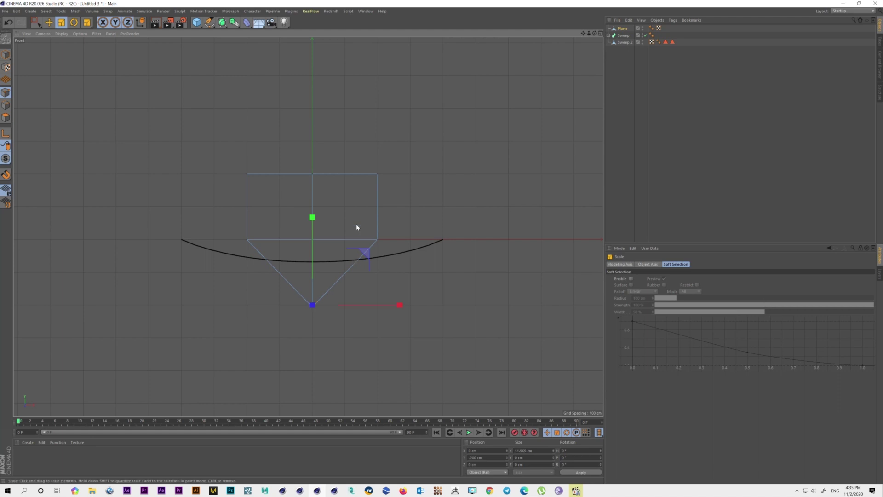
# Scale the plane's middle row of points in X to about half width.
pyautogui.press('space')
pyautogui.moveTo(404, 228); pyautogui.dragTo(234, 255)
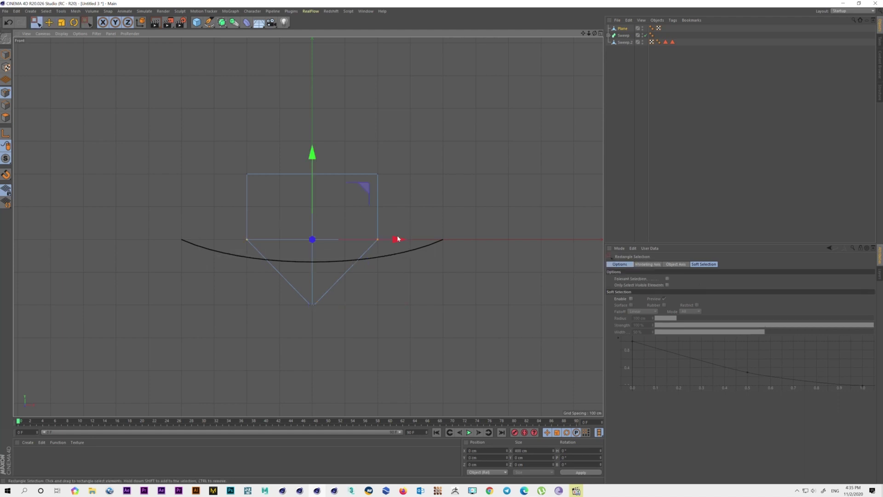
pyautogui.click(62, 22)
pyautogui.moveTo(398, 239); pyautogui.dragTo(358, 239)
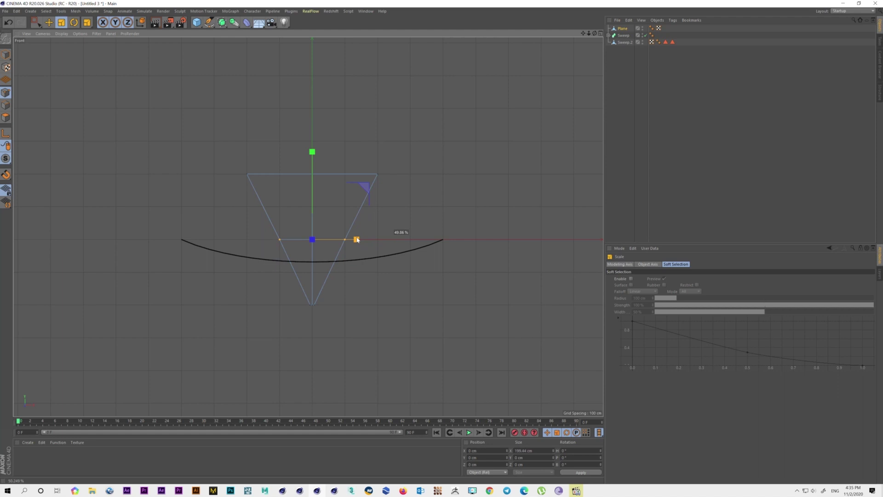
pyautogui.moveTo(357, 239); pyautogui.dragTo(357, 240)
pyautogui.scroll(1, 286, 206)
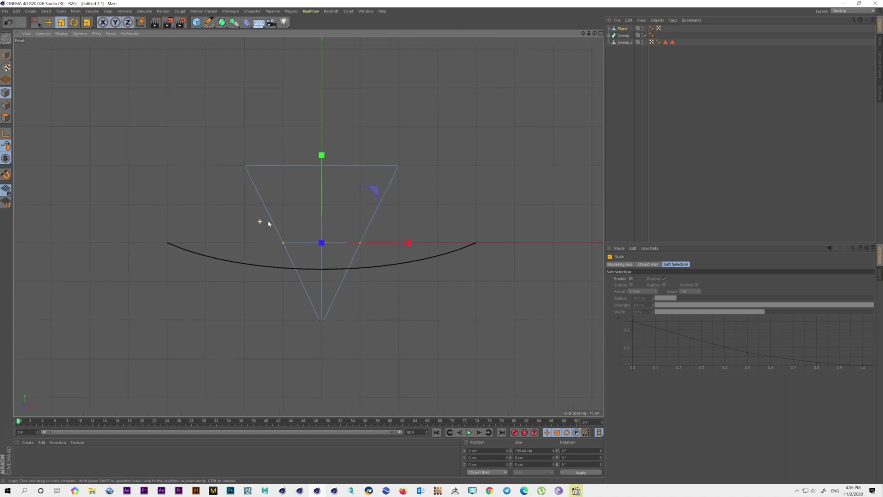
pyautogui.scroll(2, 262, 221)
pyautogui.scroll(2, 325, 221)
pyautogui.scroll(2, 280, 197)
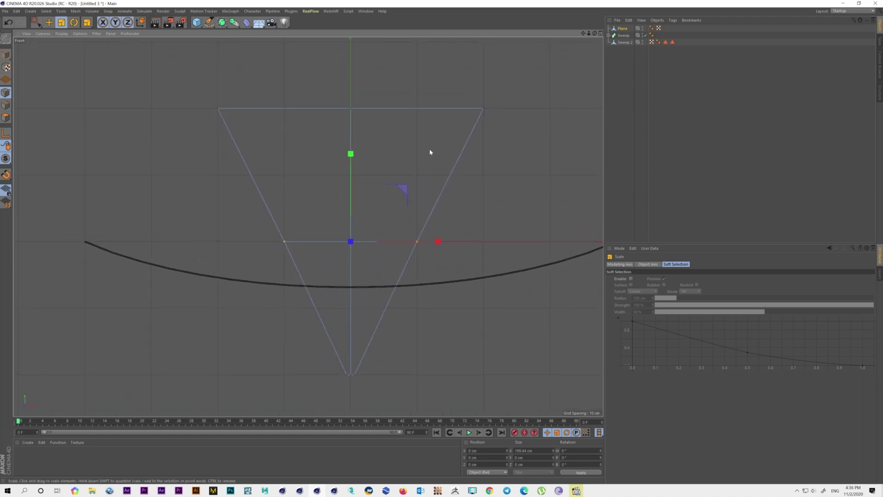
# Try pinching the triangle's tip narrower, then undo that scaling and return to point editing.
pyautogui.click(622, 28)
pyautogui.press('t')
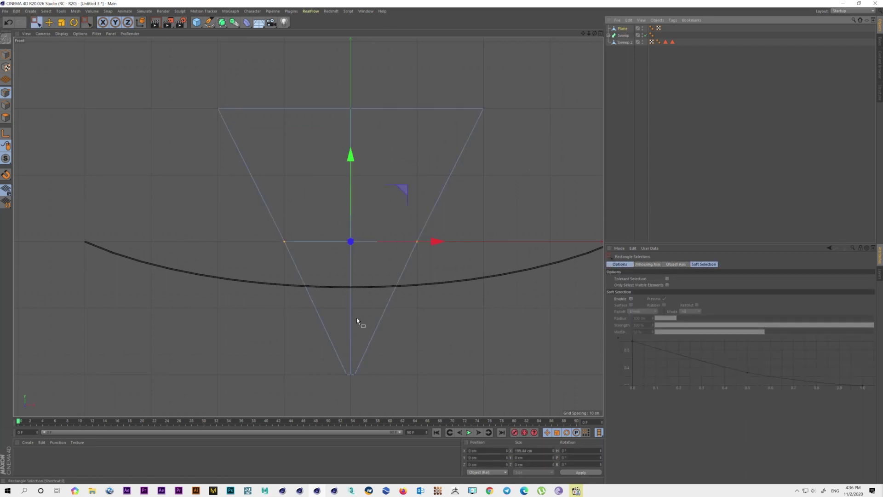
pyautogui.click(349, 373)
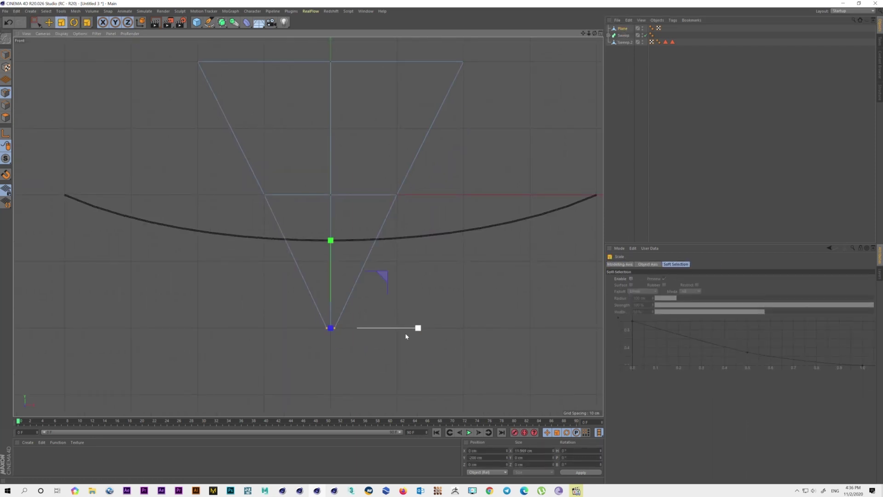
pyautogui.moveTo(373, 303); pyautogui.dragTo(316, 310)
pyautogui.scroll(-3, 395, 223)
pyautogui.scroll(-2, 391, 223)
pyautogui.scroll(4, 385, 221)
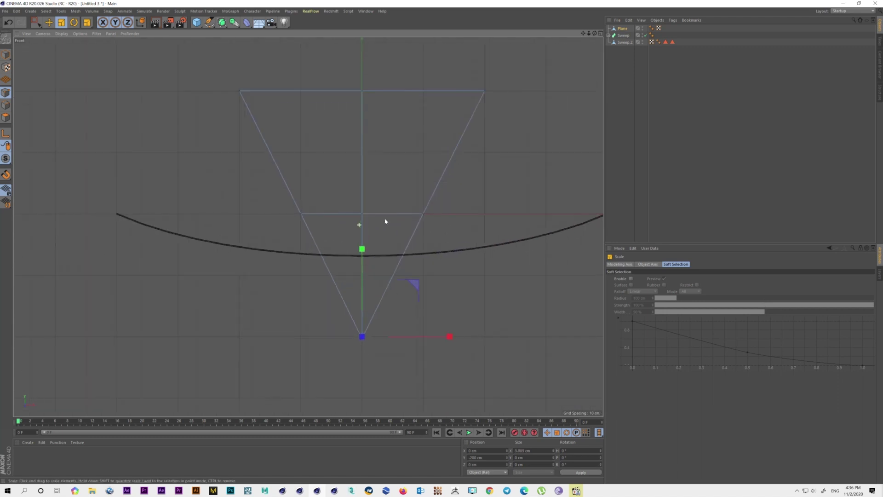
pyautogui.click(37, 52)
pyautogui.hotkey('ctrl', 'z')
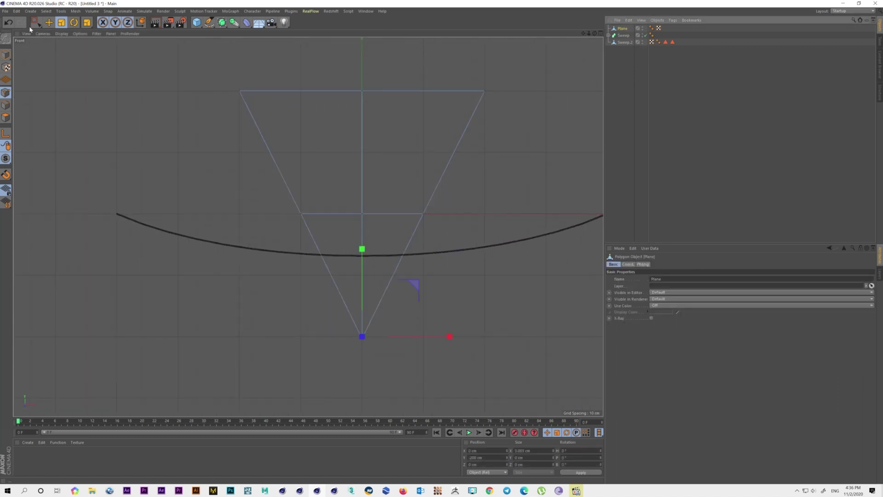
pyautogui.hotkey('ctrl', 'z')
pyautogui.click(37, 24)
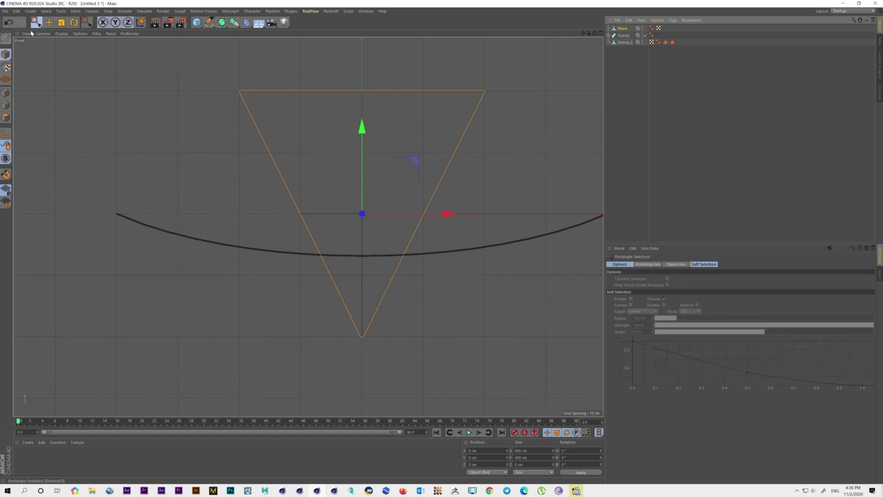
pyautogui.click(5, 93)
pyautogui.rightClick(113, 91)
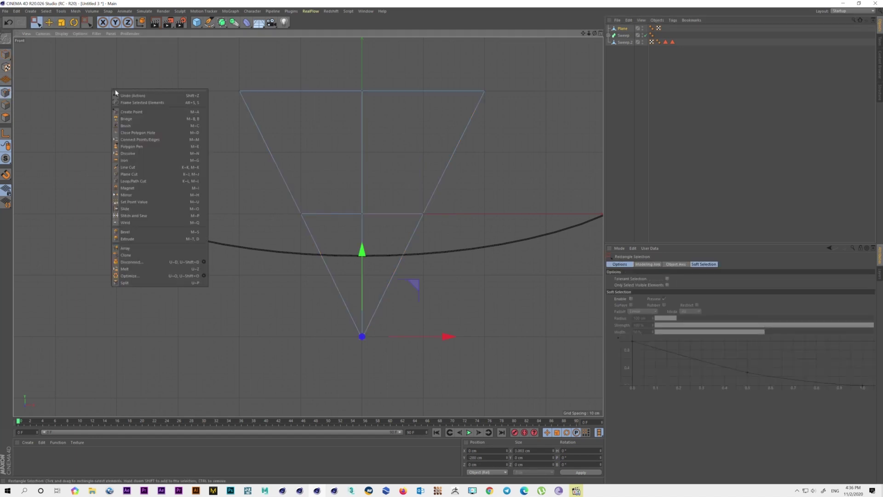
# Add Loop/Path Cuts across the triangle: two horizontal cuts and three cuts from the top edge.
pyautogui.click(277, 127)
pyautogui.rightClick(265, 127)
pyautogui.click(622, 28)
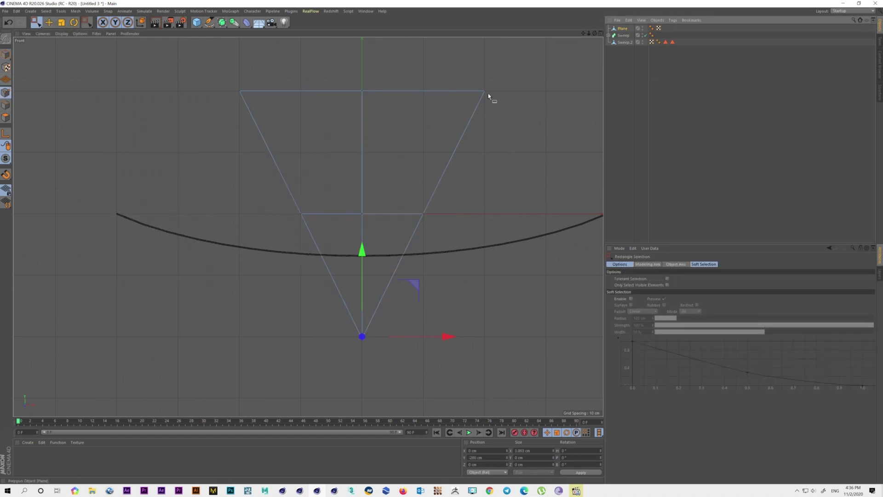
pyautogui.rightClick(381, 155)
pyautogui.click(402, 246)
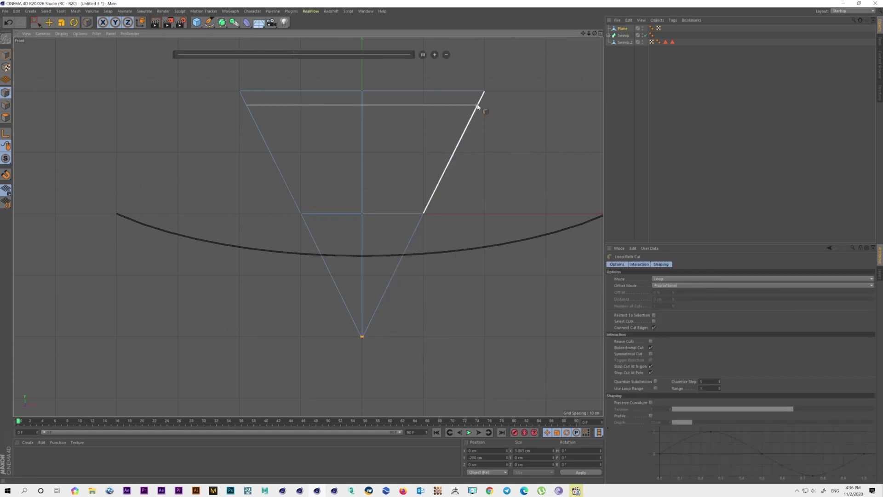
pyautogui.click(457, 151)
pyautogui.click(400, 266)
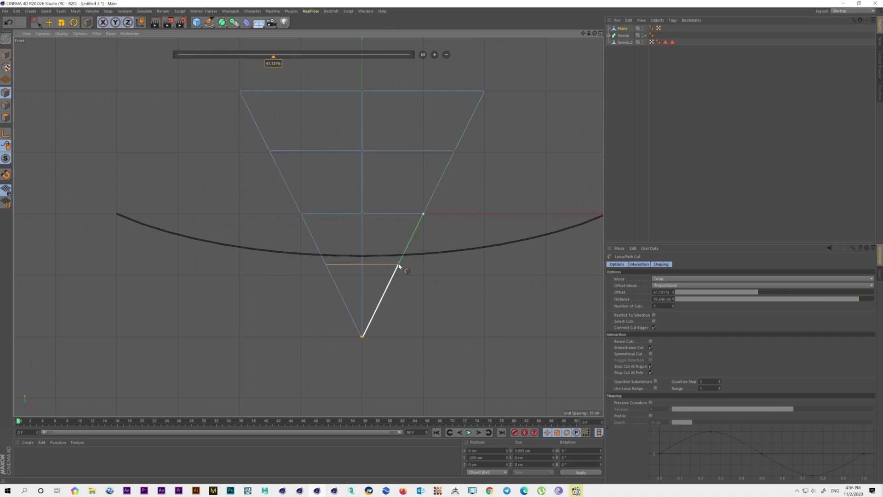
pyautogui.click(421, 92)
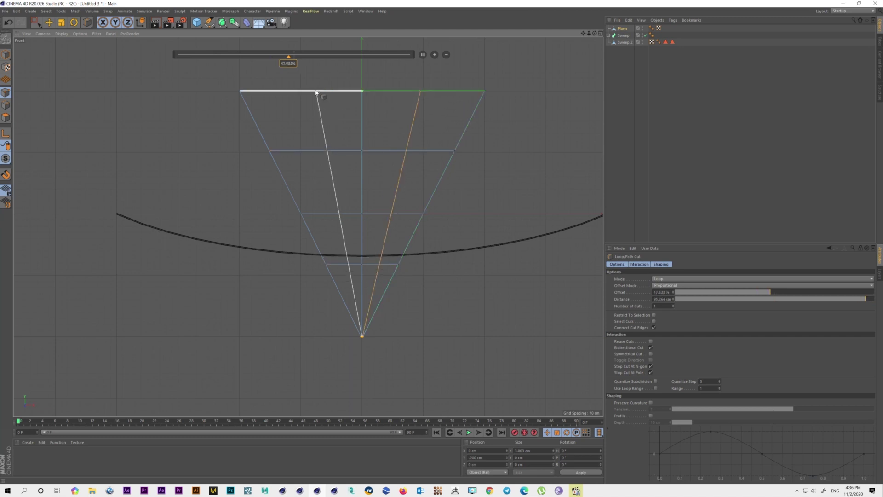
pyautogui.click(302, 91)
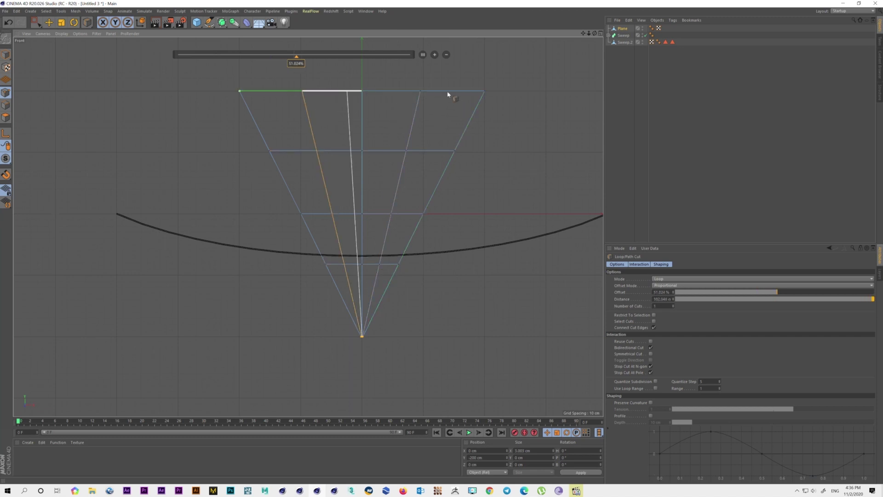
pyautogui.click(485, 95)
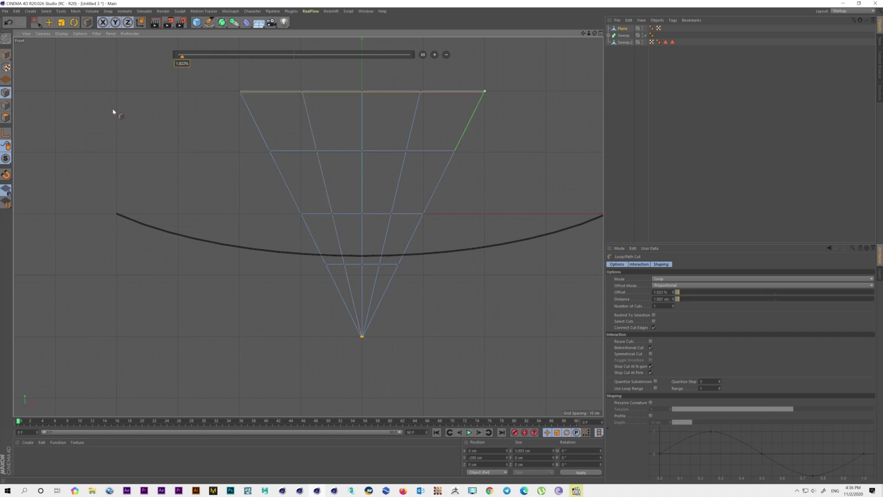
pyautogui.click(5, 55)
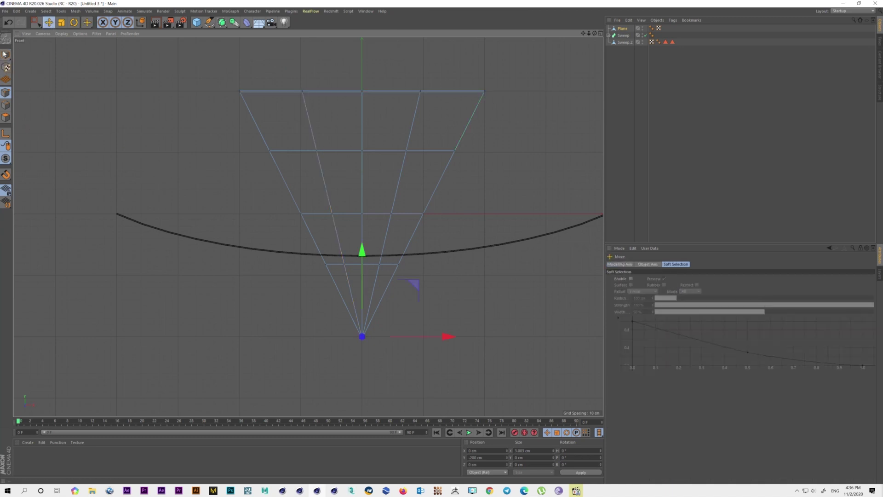
# Parent the triangle Plane under a new Subdivision Surface, then disable the Subdivision Surface.
pyautogui.click(221, 22)
pyautogui.click(253, 36)
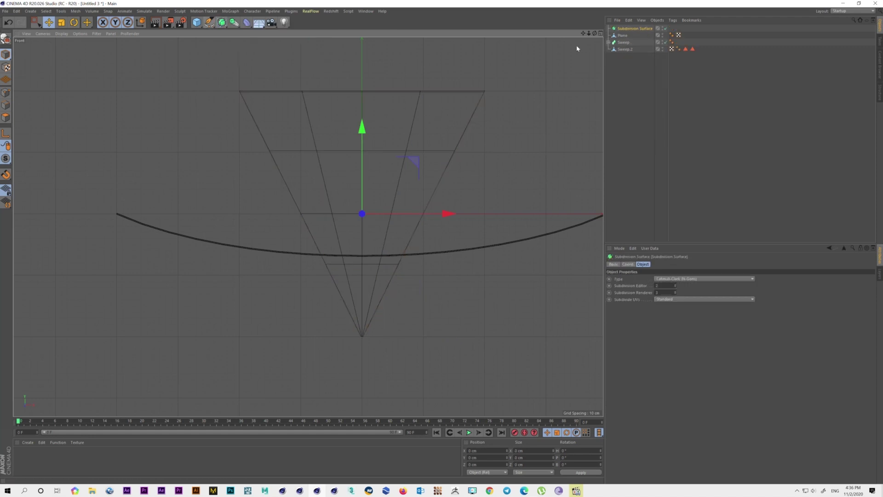
pyautogui.moveTo(626, 39); pyautogui.dragTo(634, 28)
pyautogui.press('F5')
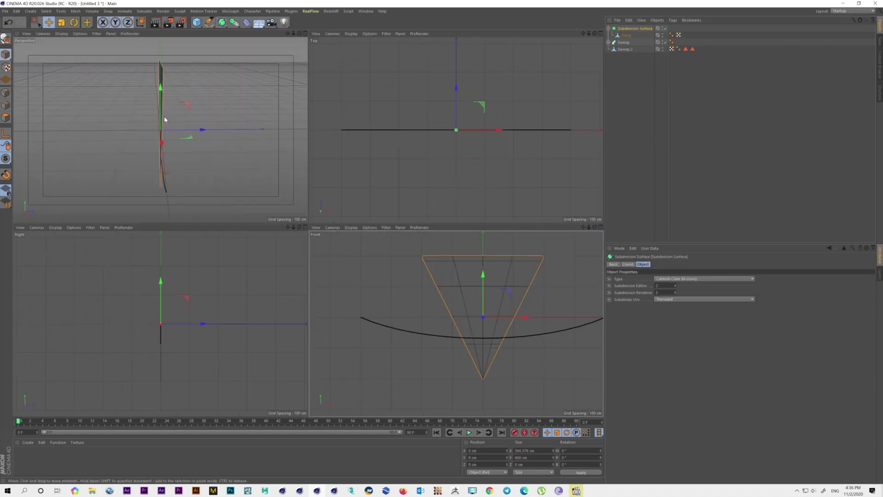
pyautogui.press('F1')
pyautogui.keyDown('alt'); pyautogui.moveTo(340, 222); pyautogui.dragTo(244, 233); pyautogui.keyUp('alt')
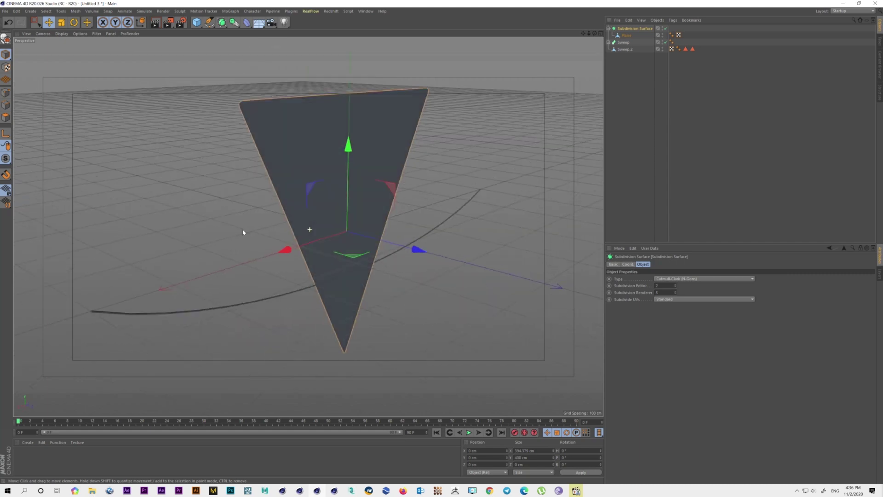
pyautogui.press('F5')
pyautogui.press('h')
pyautogui.press('F4')
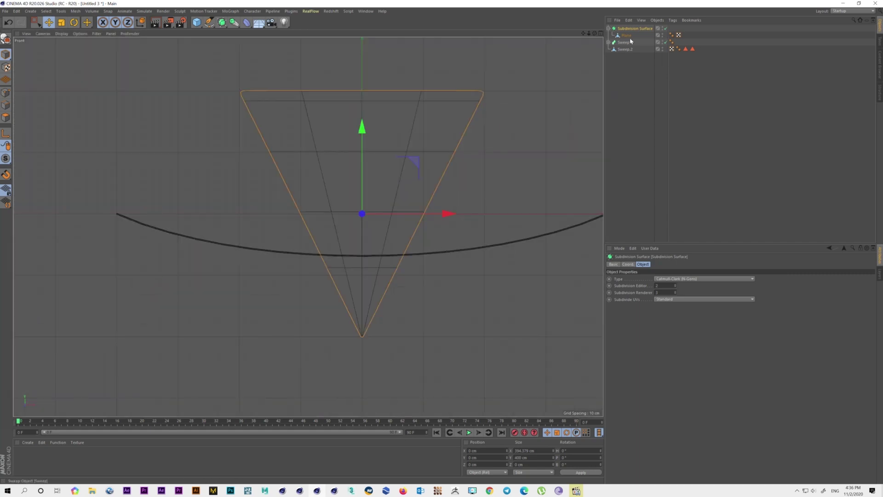
pyautogui.moveTo(626, 36); pyautogui.dragTo(633, 73)
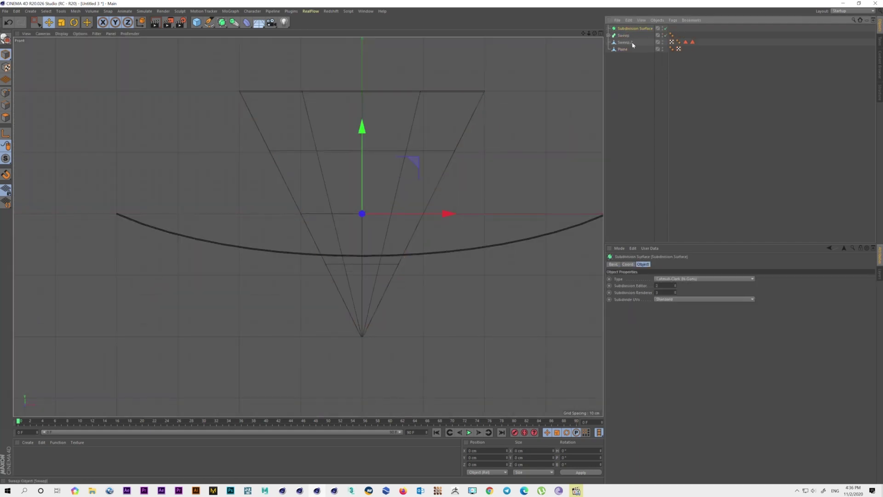
pyautogui.moveTo(624, 40); pyautogui.dragTo(656, 28)
pyautogui.click(665, 29)
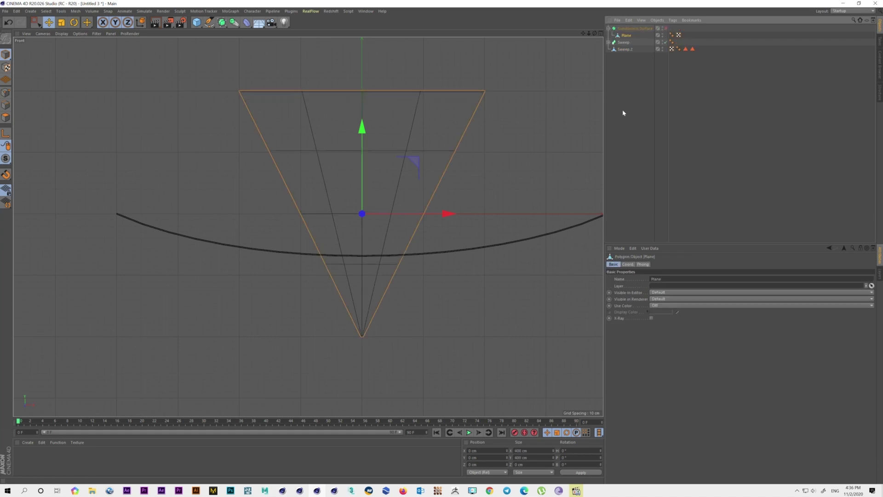
# Select Sweep.2's curve points in Points mode; a first scaling attempt is undone.
pyautogui.press('0')
pyautogui.scroll(-3, 317, 176)
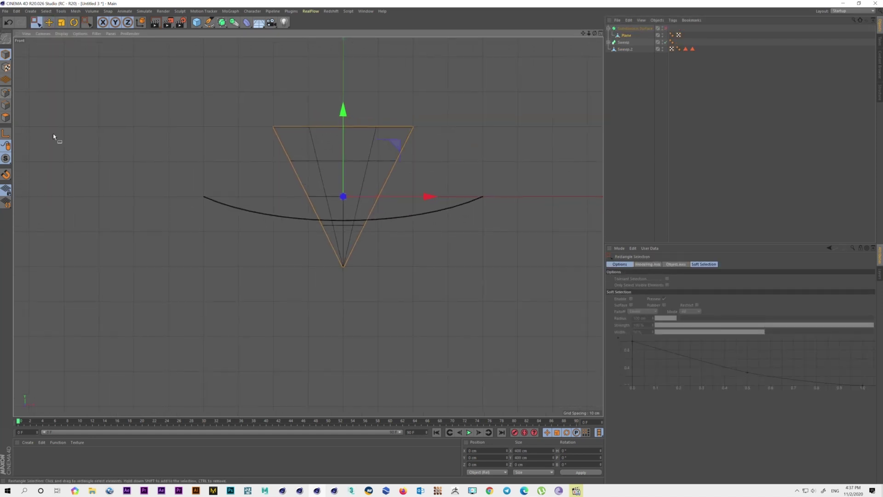
pyautogui.click(6, 92)
pyautogui.scroll(-2, 401, 212)
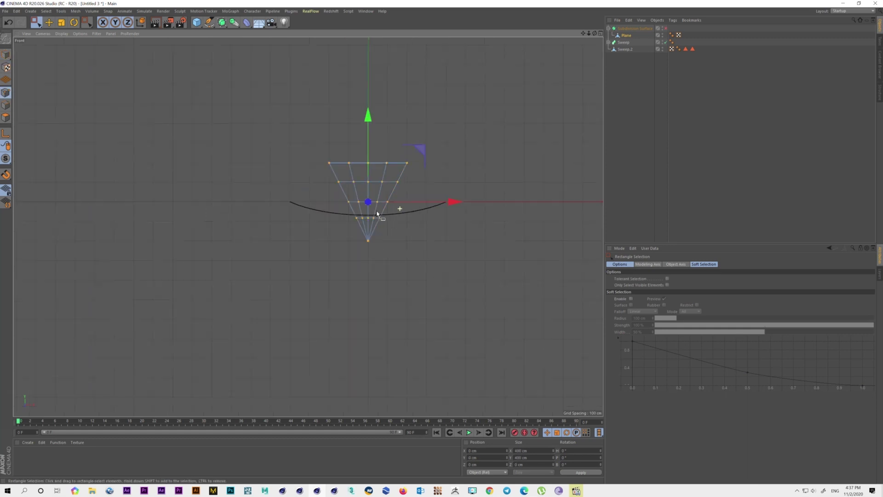
pyautogui.scroll(1, 401, 213)
pyautogui.scroll(3, 437, 206)
pyautogui.scroll(-3, 410, 215)
pyautogui.scroll(-3, 431, 203)
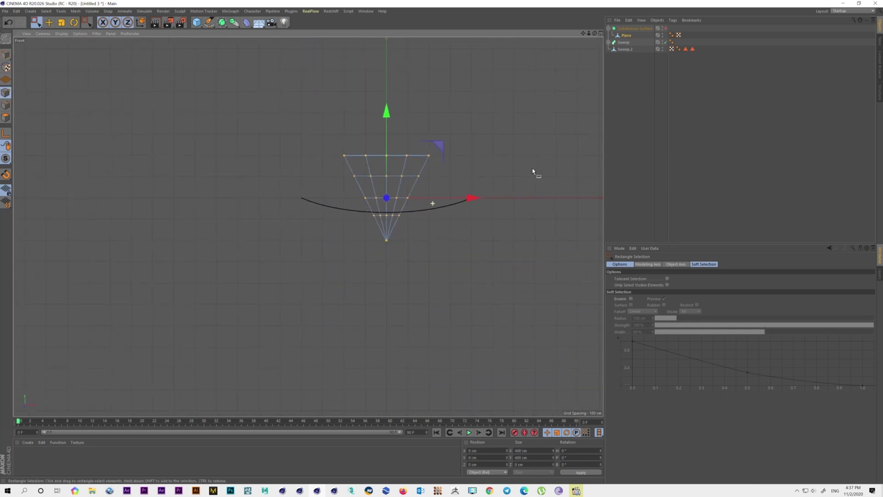
pyautogui.click(624, 49)
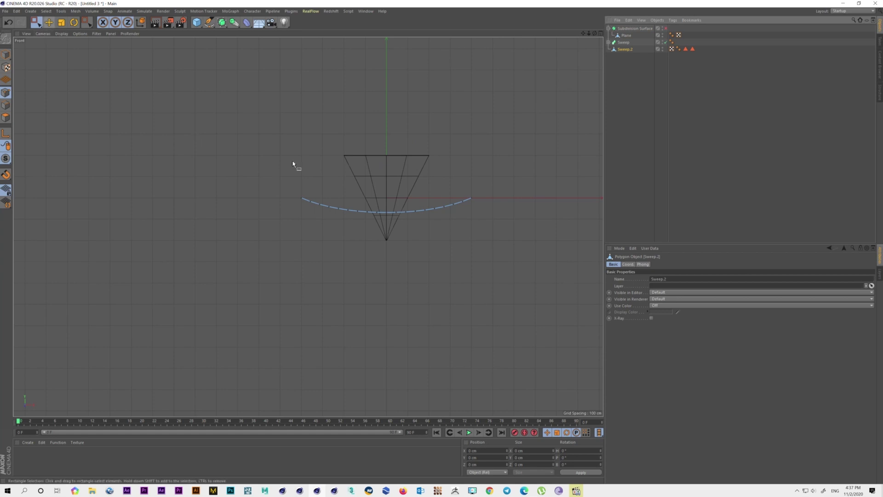
pyautogui.moveTo(302, 186); pyautogui.dragTo(588, 327)
pyautogui.click(64, 22)
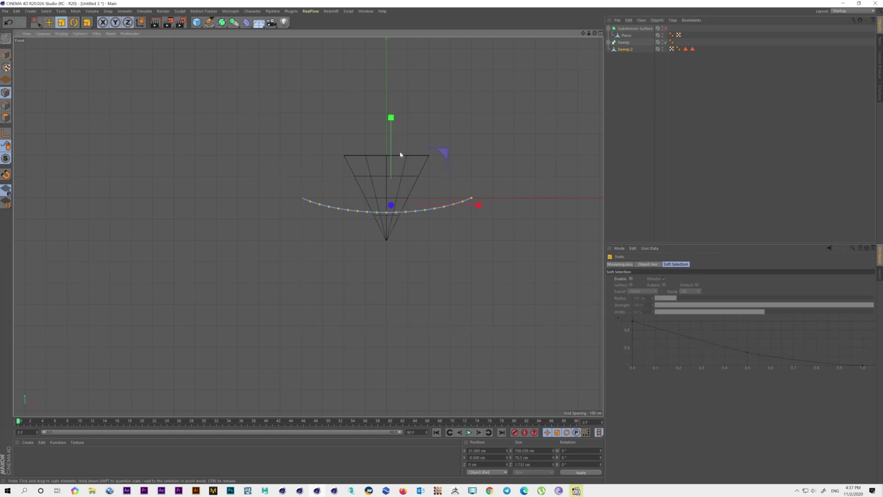
pyautogui.moveTo(404, 154); pyautogui.dragTo(418, 178)
pyautogui.hotkey('ctrl', 'z')
# Box-select every curve point and scale the curve much wider, disabling the Sweep tube.
pyautogui.press('0')
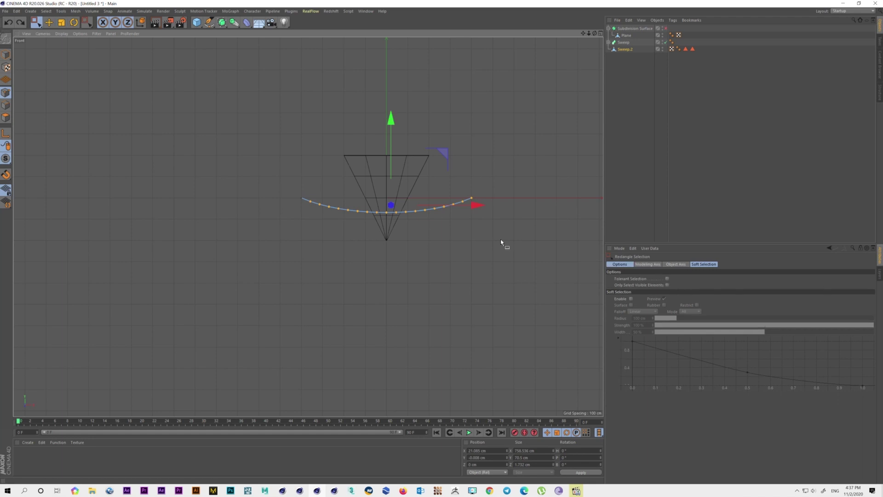
pyautogui.keyDown('shift'); pyautogui.moveTo(254, 134); pyautogui.dragTo(375, 211); pyautogui.keyUp('shift')
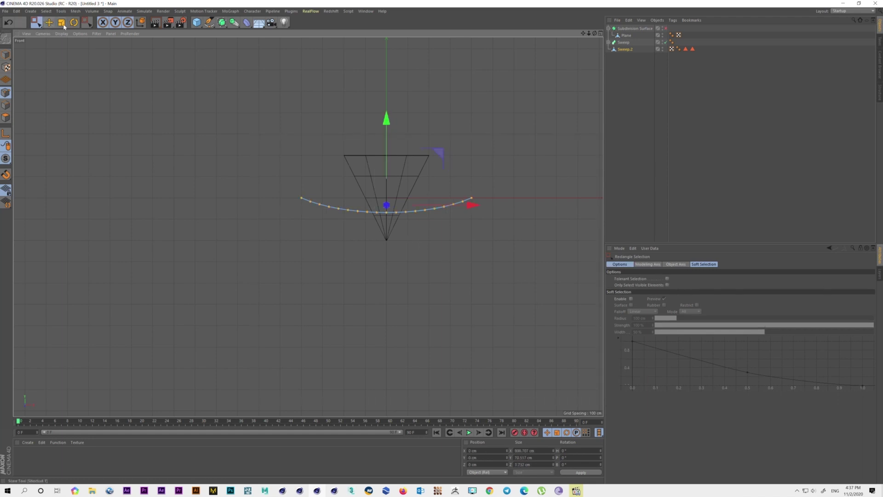
pyautogui.click(61, 22)
pyautogui.moveTo(442, 142); pyautogui.dragTo(483, 124)
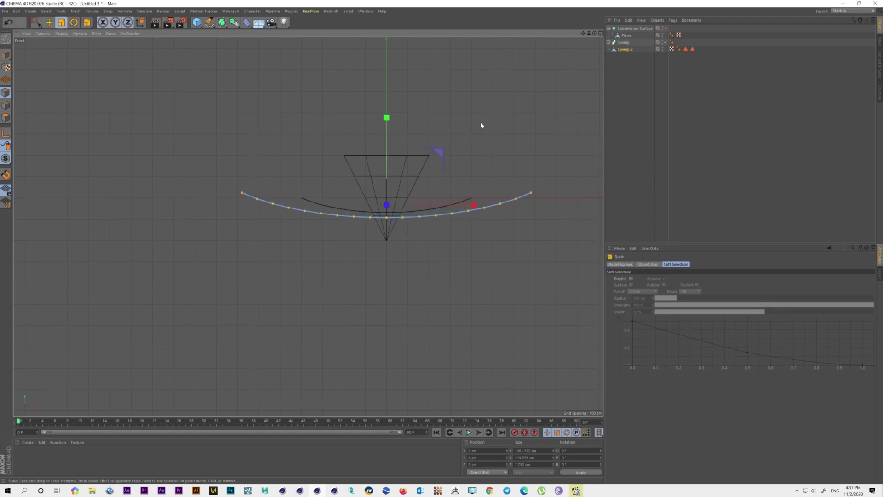
pyautogui.click(664, 42)
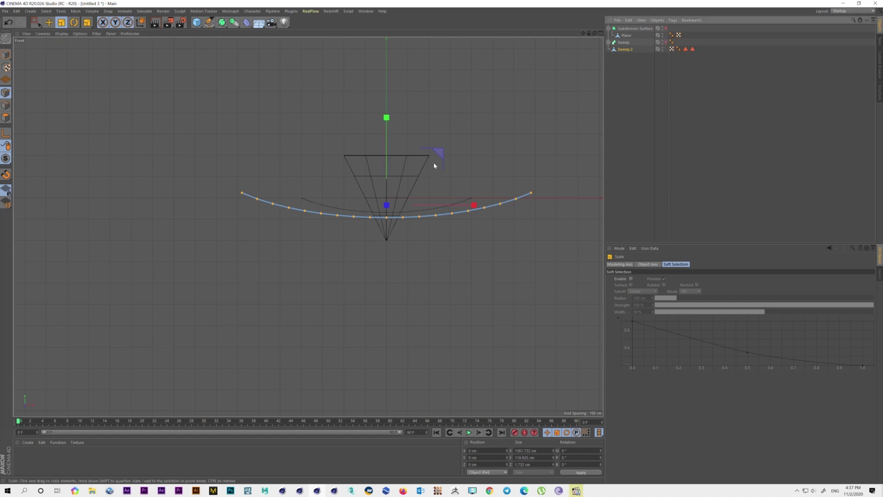
pyautogui.moveTo(435, 165); pyautogui.dragTo(545, 70)
# Shrink the curve back slightly and move its points up along Y.
pyautogui.scroll(-3, 517, 108)
pyautogui.scroll(-2, 478, 156)
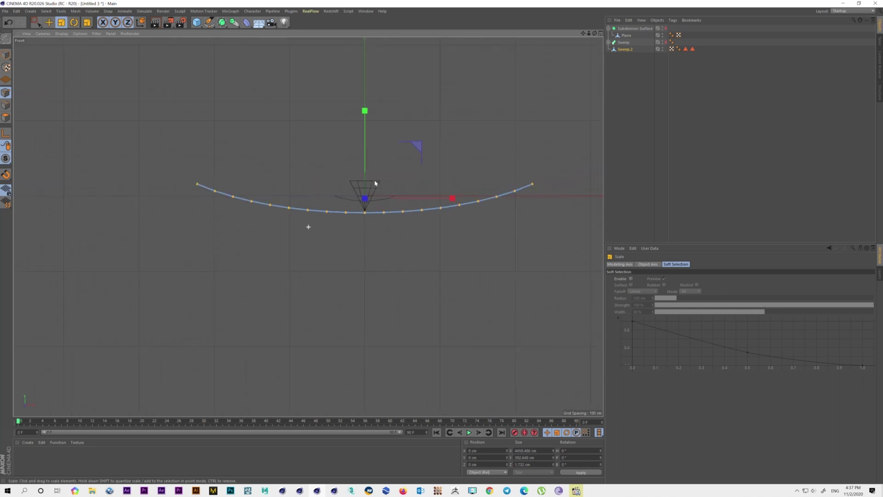
pyautogui.keyDown('alt'); pyautogui.moveTo(375, 182); pyautogui.dragTo(385, 181, button='middle'); pyautogui.keyUp('alt')
pyautogui.scroll(3, 385, 177)
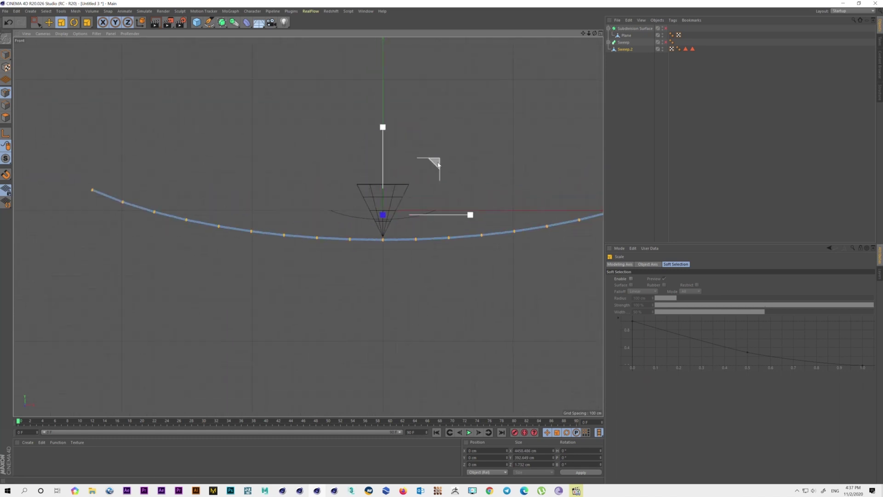
pyautogui.moveTo(437, 167); pyautogui.dragTo(414, 171)
pyautogui.click(48, 24)
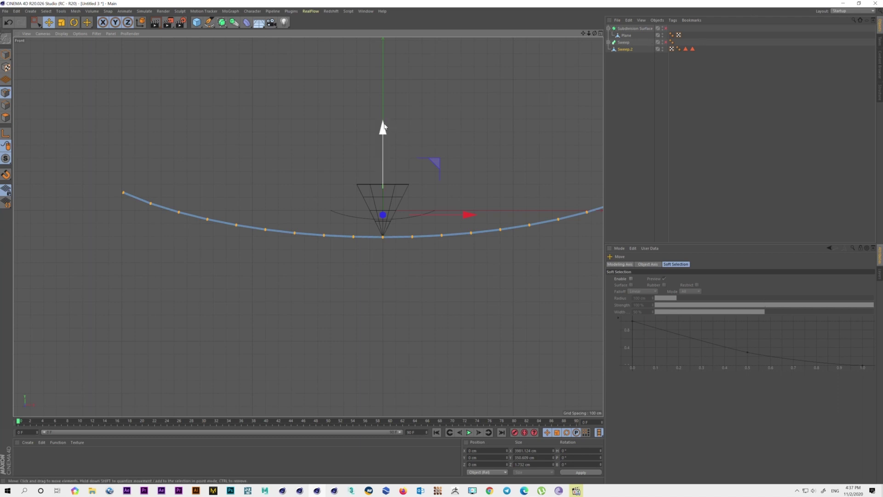
pyautogui.moveTo(384, 128); pyautogui.dragTo(385, 104)
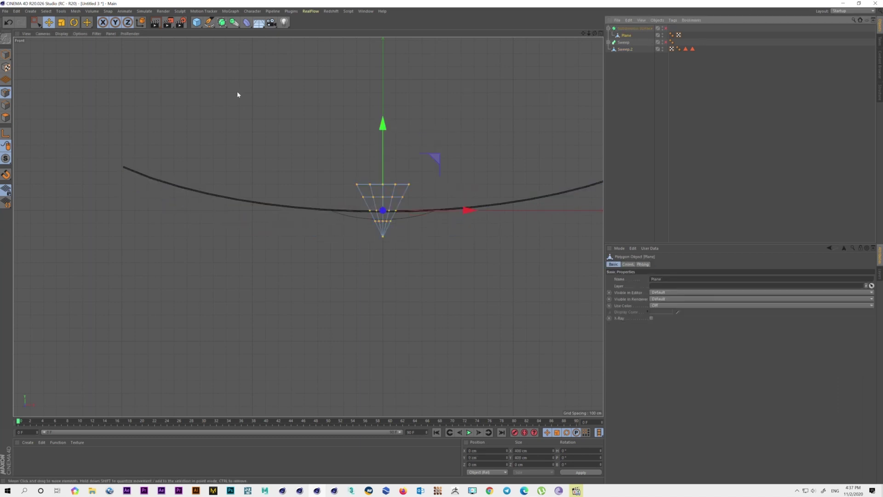
# Shrink the triangle pennant's points to about half size and lower them beneath the tube.
pyautogui.press('t')
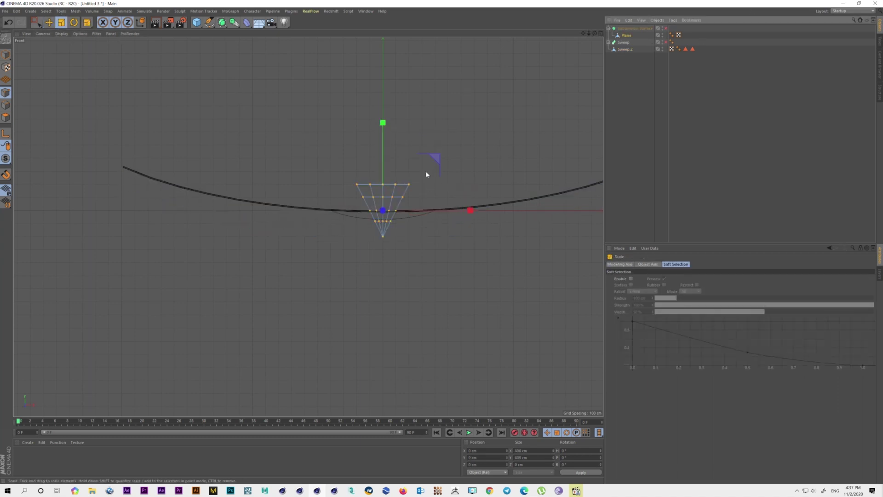
pyautogui.moveTo(423, 167); pyautogui.dragTo(296, 179)
pyautogui.scroll(2, 314, 175)
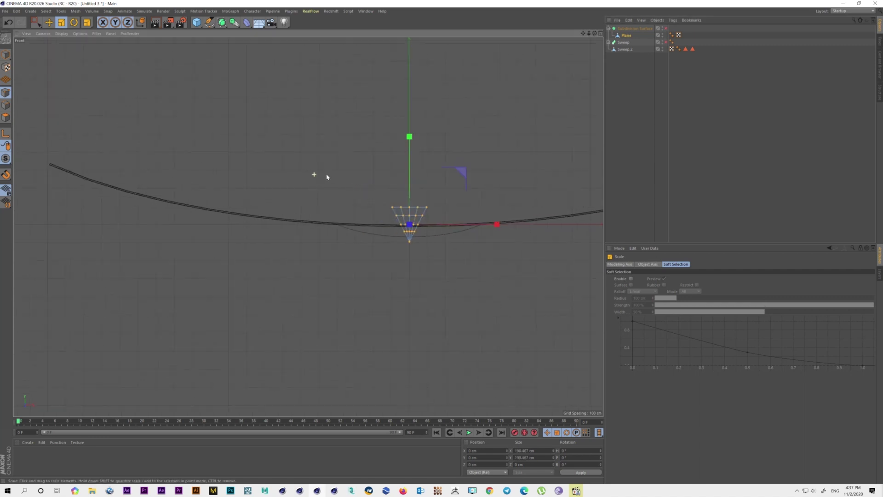
pyautogui.press('e')
pyautogui.scroll(2, 372, 208)
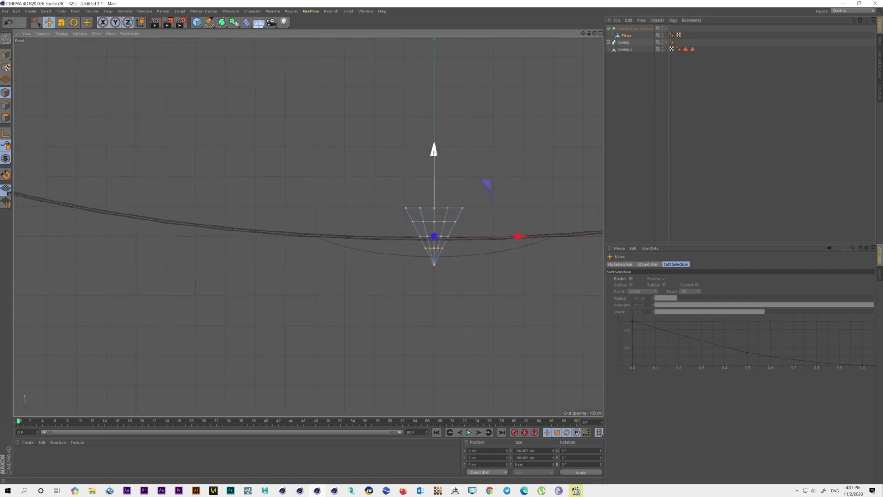
pyautogui.moveTo(434, 152)
pyautogui.mouseDown()
pyautogui.moveTo(435, 185)
pyautogui.moveTo(465, 195)
pyautogui.mouseUp()
pyautogui.scroll(3, 411, 254)
pyautogui.middleClick(426, 198)
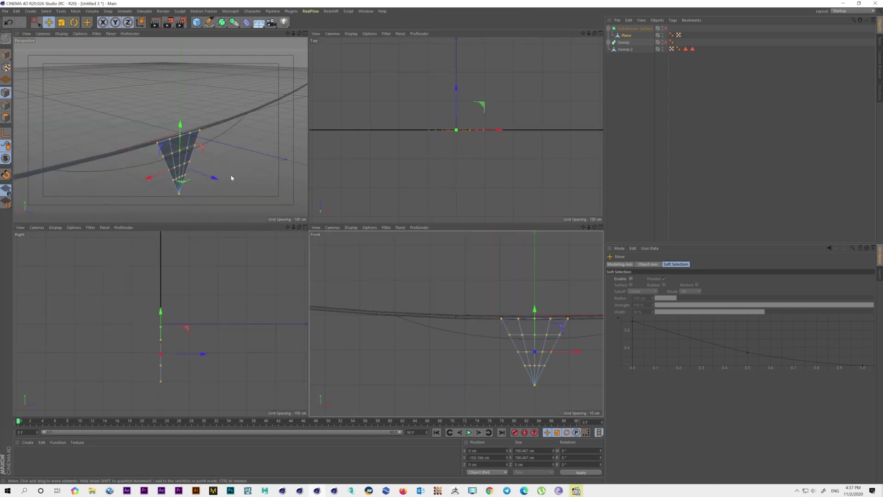
pyautogui.middleClick(231, 177)
pyautogui.moveTo(270, 191)
pyautogui.keyDown('alt'); pyautogui.mouseDown()
pyautogui.moveTo(360, 249)
pyautogui.moveTo(368, 244)
pyautogui.mouseUp(); pyautogui.keyUp('alt')
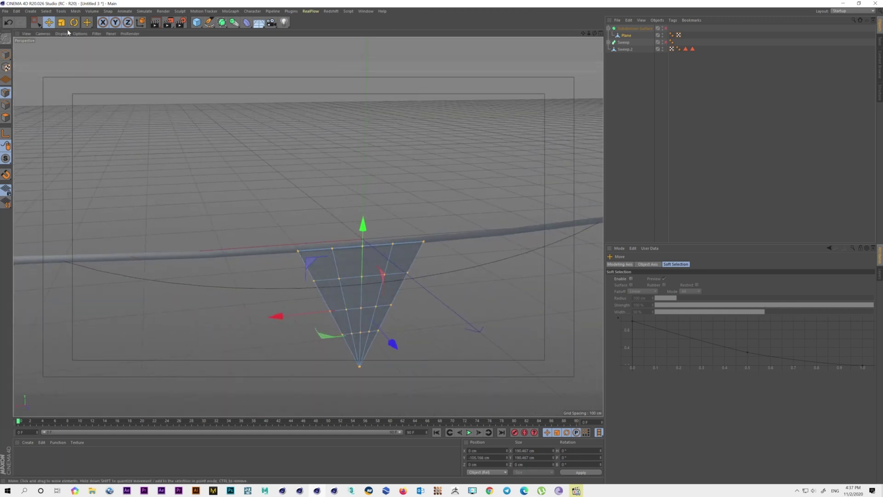
# Enlarge the pennant slightly and nudge it a little lower under the tube.
pyautogui.press('t')
pyautogui.moveTo(414, 202); pyautogui.dragTo(529, 210)
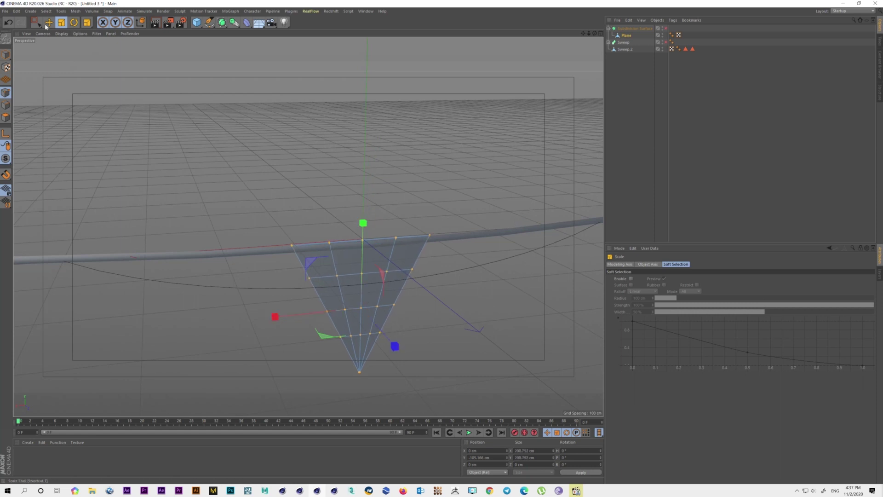
pyautogui.click(48, 22)
pyautogui.moveTo(367, 236); pyautogui.dragTo(362, 234)
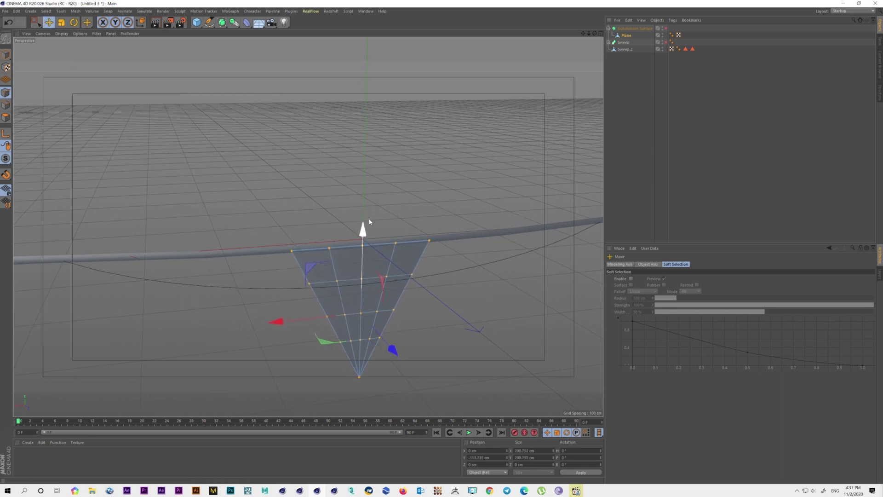
pyautogui.middleClick(369, 221)
pyautogui.press('F1')
pyautogui.scroll(-3, 222, 198)
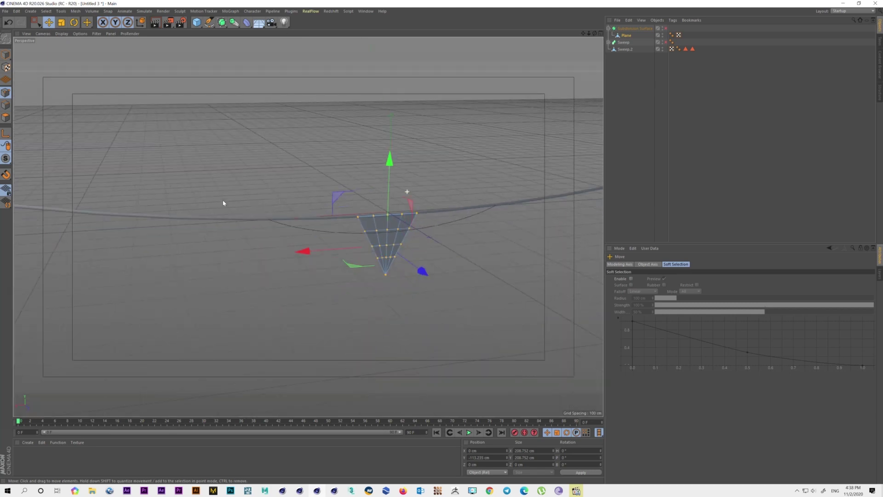
pyautogui.scroll(5, 433, 244)
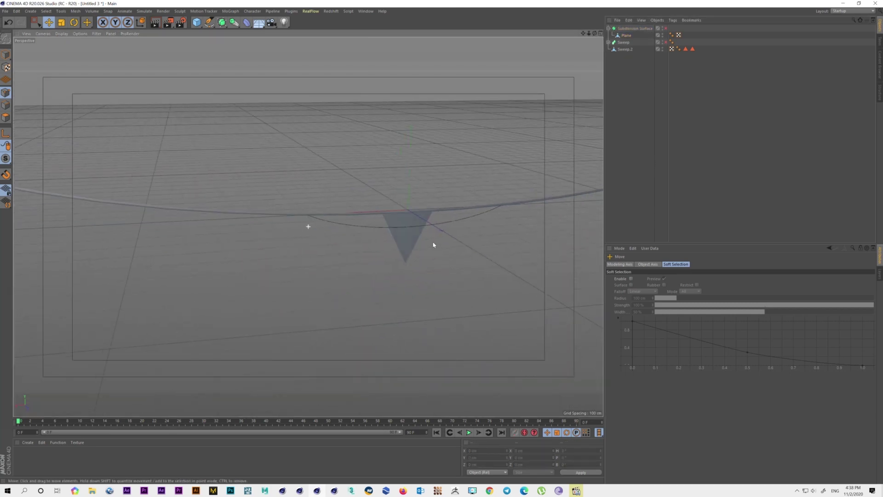
pyautogui.scroll(-3, 408, 228)
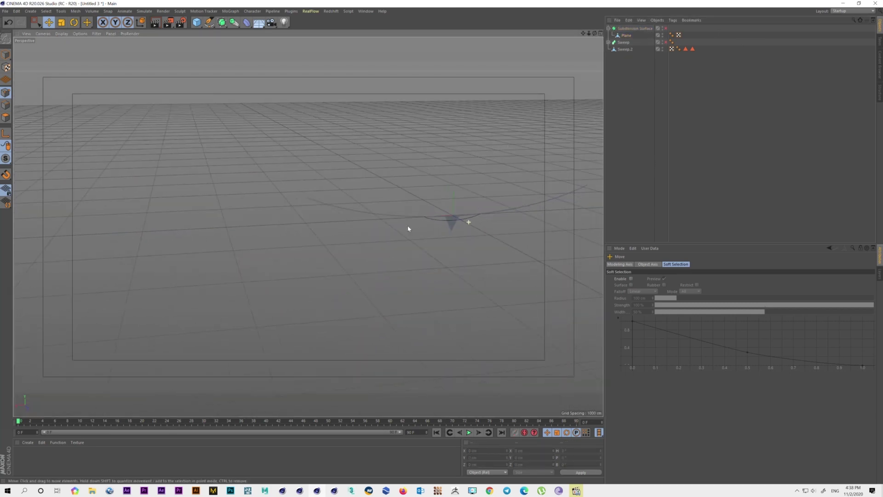
pyautogui.scroll(-2, 369, 219)
pyautogui.scroll(5, 437, 231)
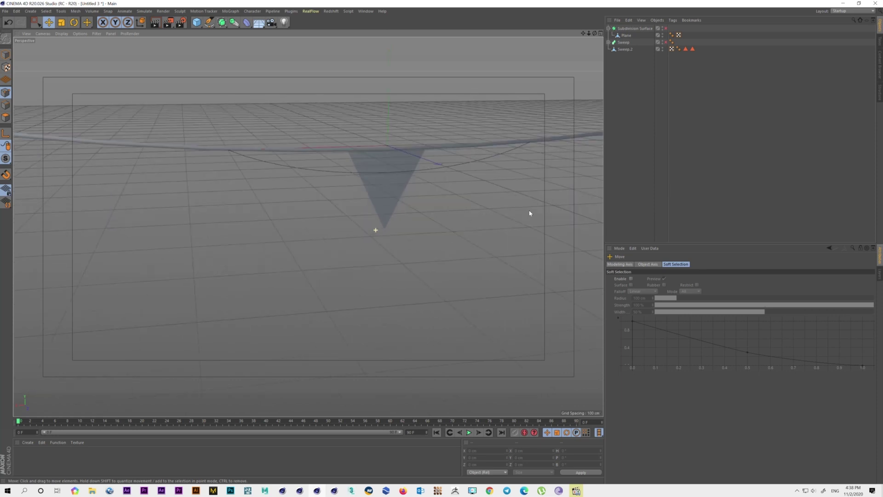
# Return to Model mode with the pennant Plane selected and centred in the front view.
pyautogui.click(392, 197)
pyautogui.middleClick(337, 136)
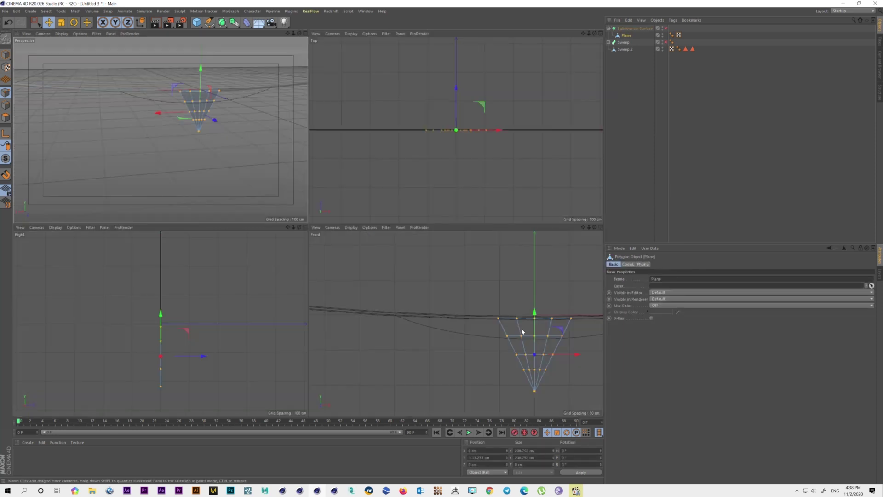
pyautogui.middleClick(456, 235)
pyautogui.scroll(-5, 456, 234)
pyautogui.scroll(-2, 438, 244)
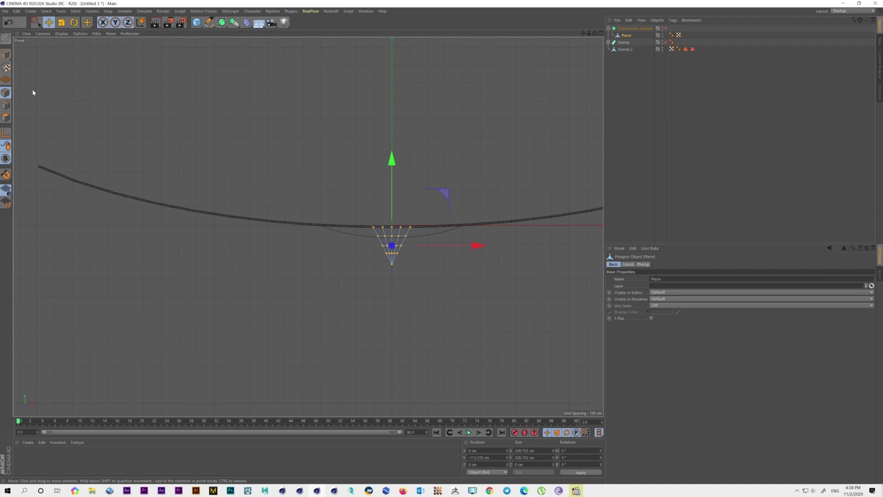
pyautogui.click(6, 54)
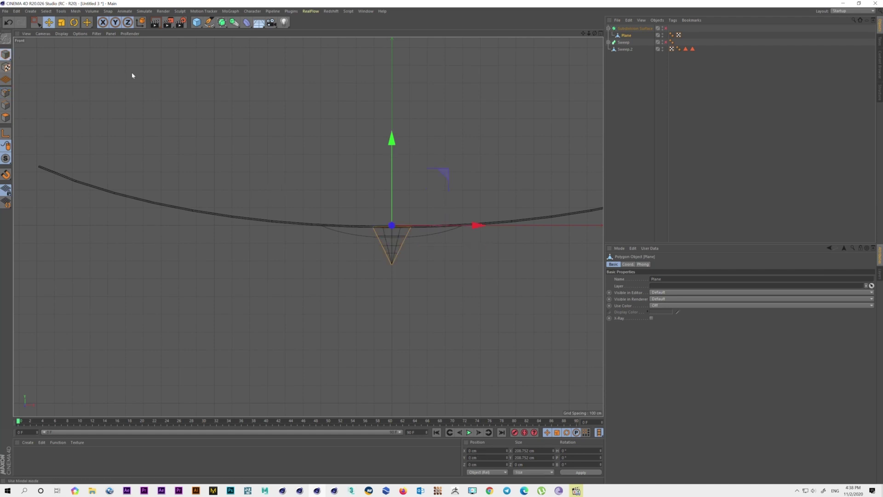
pyautogui.click(669, 100)
pyautogui.click(391, 232)
pyautogui.scroll(-1, 315, 231)
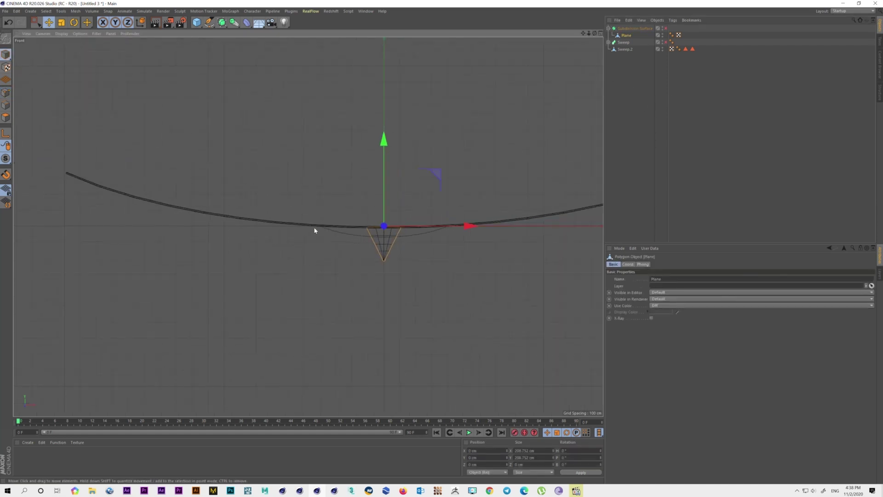
pyautogui.scroll(2, 308, 227)
pyautogui.scroll(2, 308, 227)
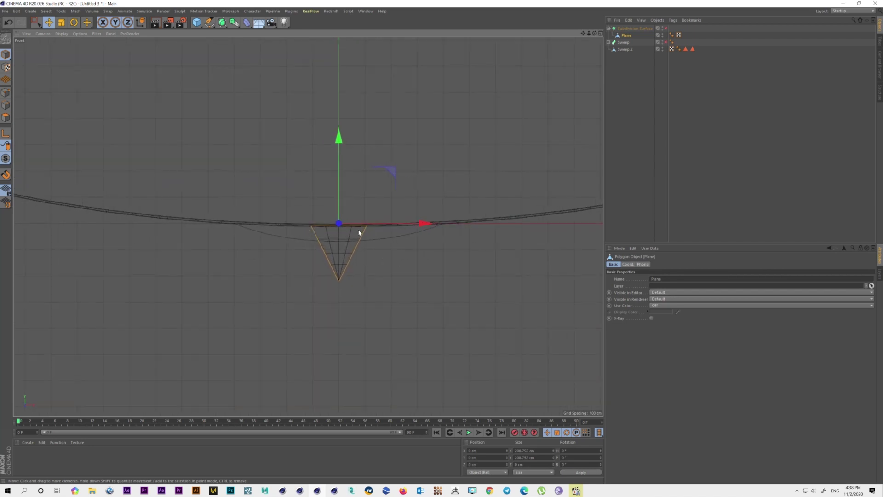
pyautogui.moveTo(358, 232); pyautogui.dragTo(440, 232, button='middle')
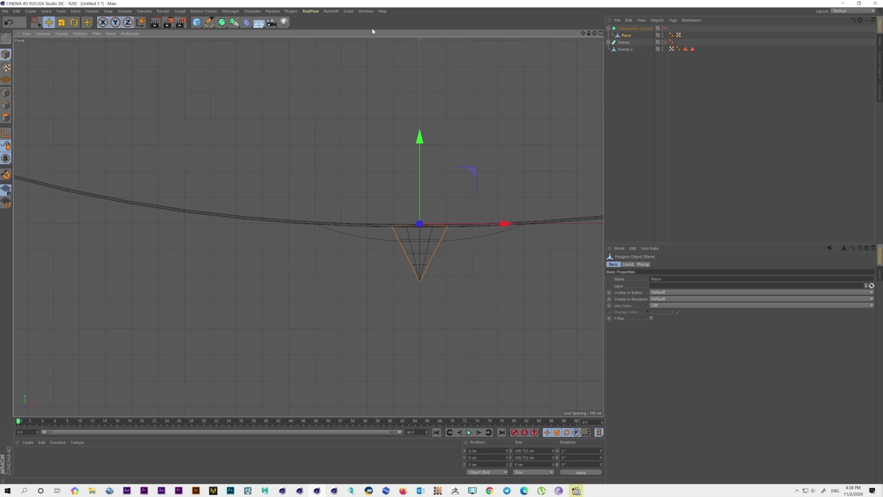
pyautogui.click(231, 11)
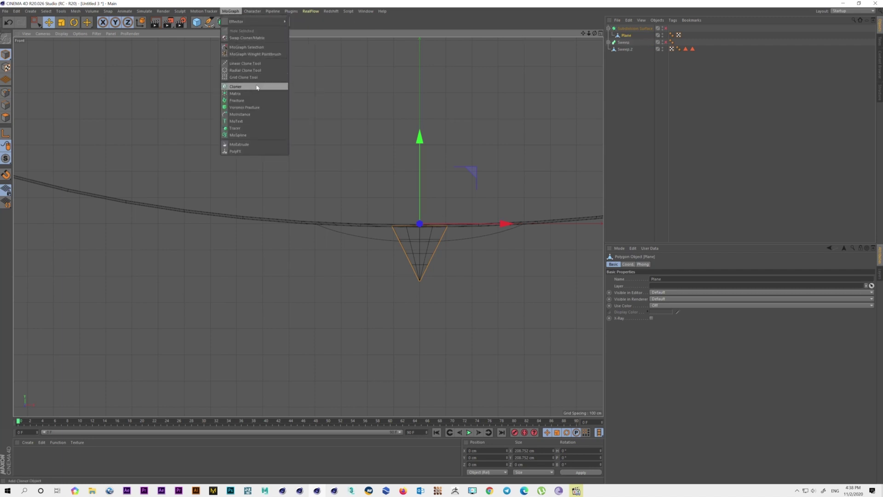
# Add a Cloner under Subdivision Surface with the pennant Plane inside it.
pyautogui.click(271, 84)
pyautogui.moveTo(624, 29); pyautogui.dragTo(626, 35)
pyautogui.click(608, 49)
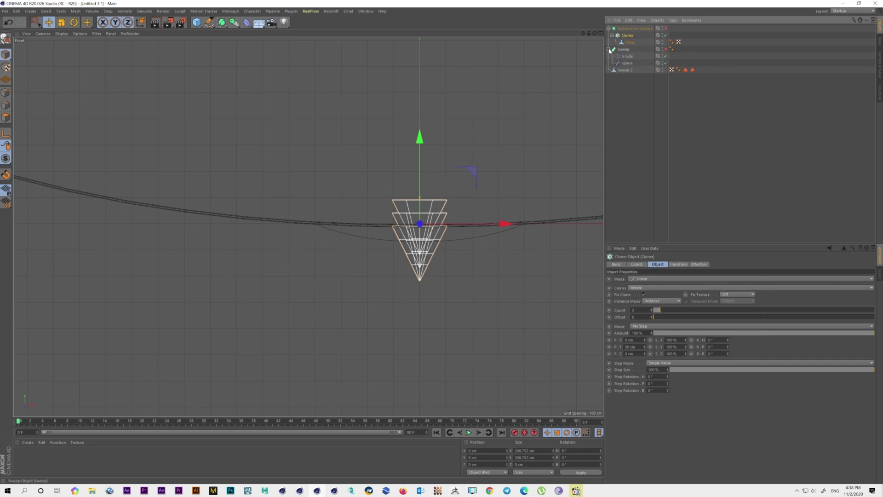
# Scale the garland spline much wider, keeping its original height.
pyautogui.click(619, 72)
pyautogui.scroll(-5, 496, 154)
pyautogui.scroll(-2, 496, 154)
pyautogui.click(62, 23)
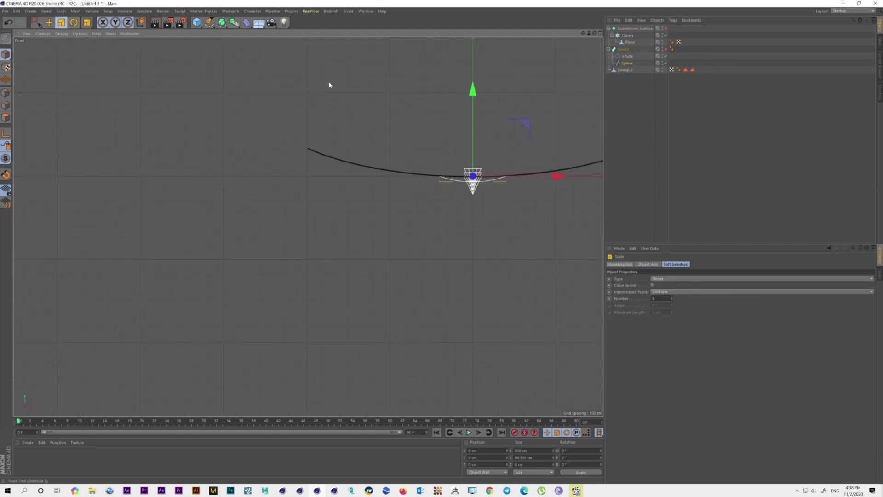
pyautogui.moveTo(560, 174); pyautogui.dragTo(607, 175)
pyautogui.press('e')
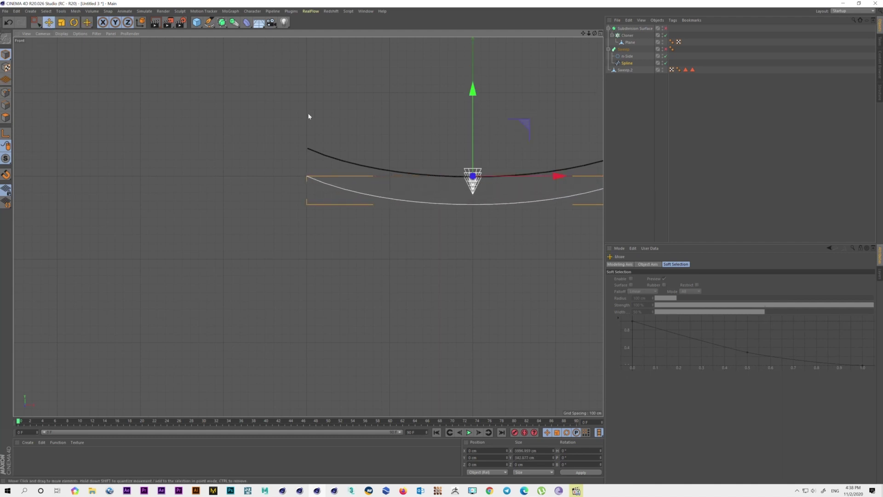
pyautogui.moveTo(476, 95); pyautogui.dragTo(476, 68)
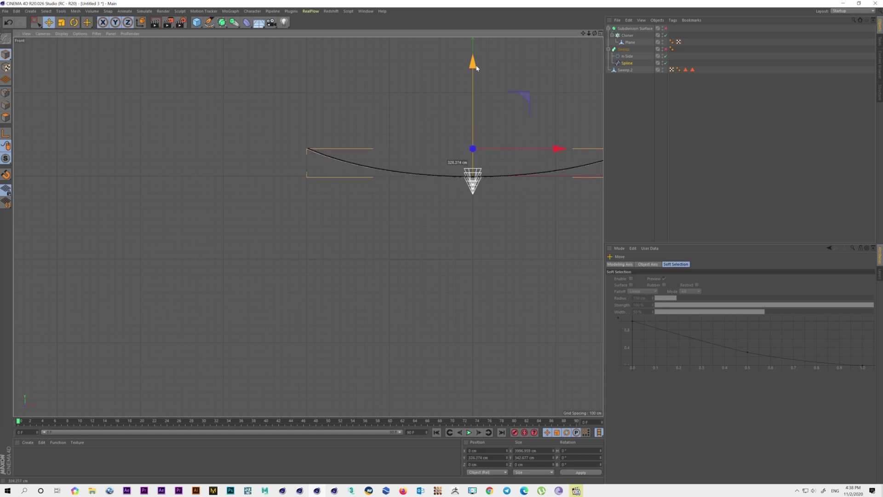
pyautogui.hotkey('ctrl', 'z')
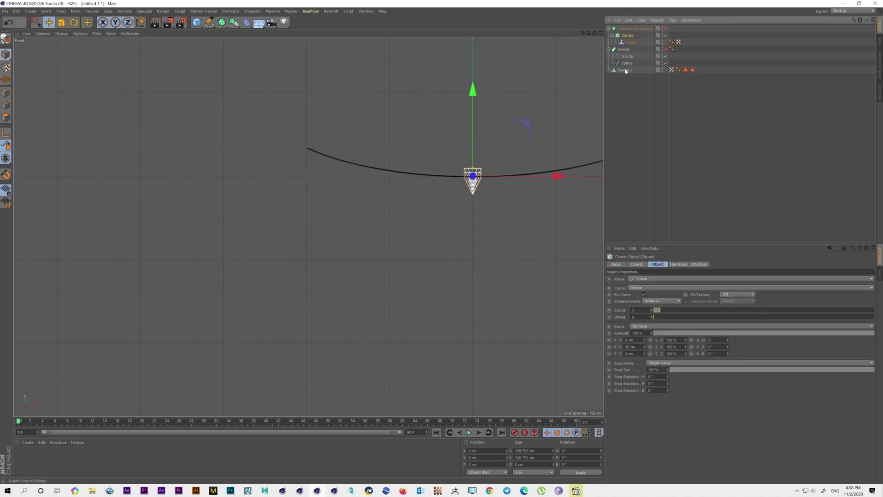
# Set the Cloner to Object mode with the spline as its distribution object.
pyautogui.moveTo(625, 64); pyautogui.dragTo(644, 292)
pyautogui.click(642, 279)
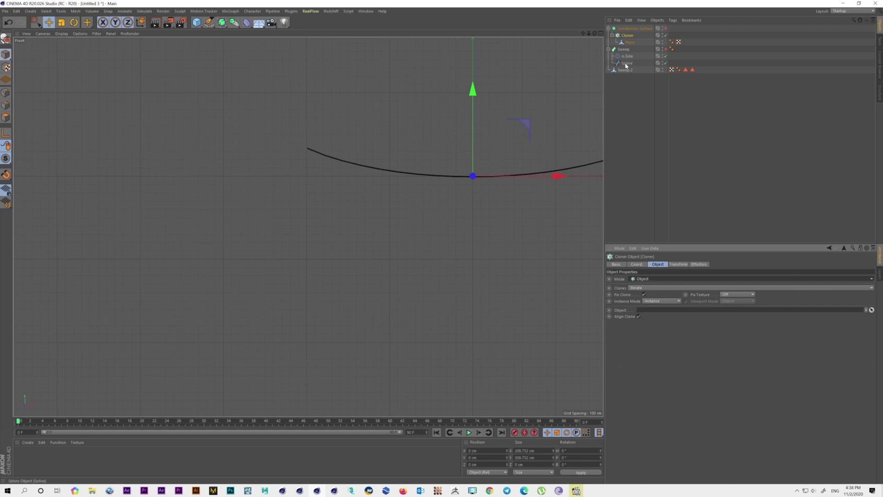
pyautogui.moveTo(625, 66); pyautogui.dragTo(625, 255)
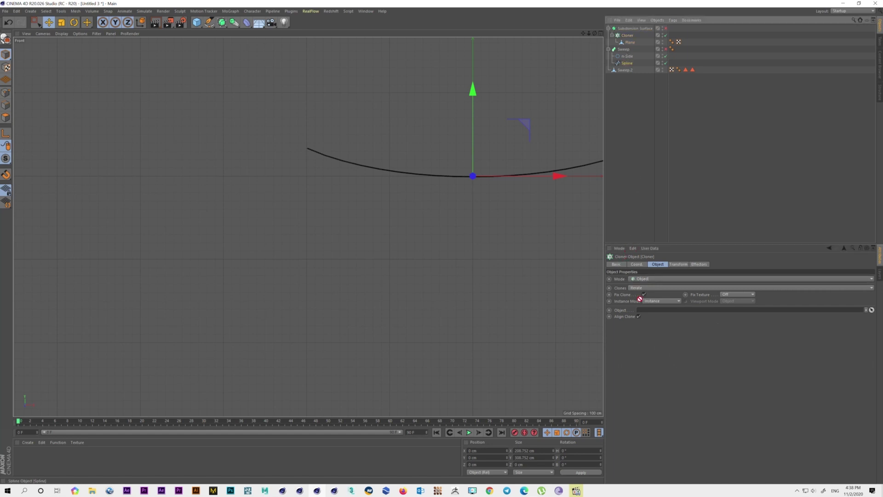
pyautogui.moveTo(647, 312); pyautogui.dragTo(647, 312)
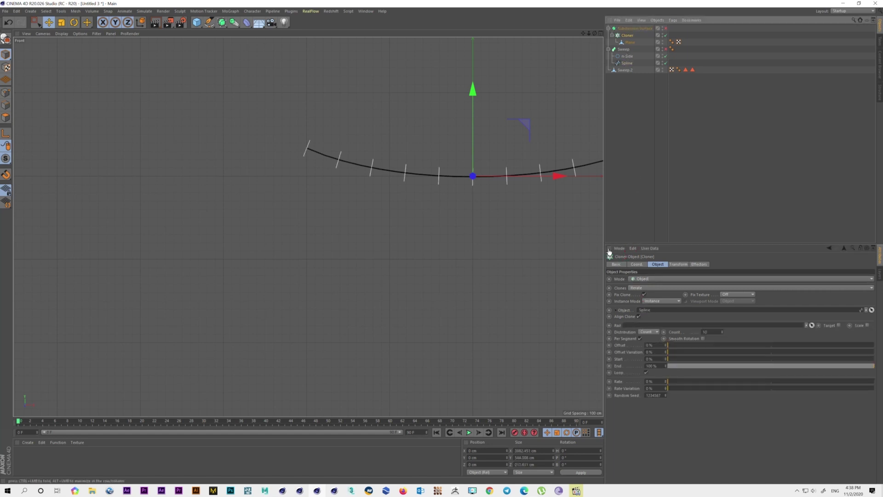
pyautogui.click(629, 44)
pyautogui.middleClick(459, 145)
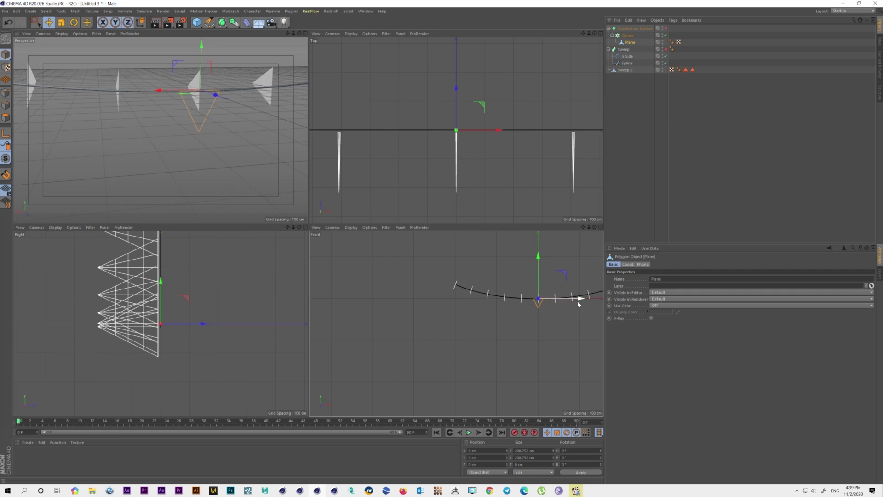
# Set the Cloner's Transform rotation R.P and R.B to 90°.
pyautogui.middleClick(254, 141)
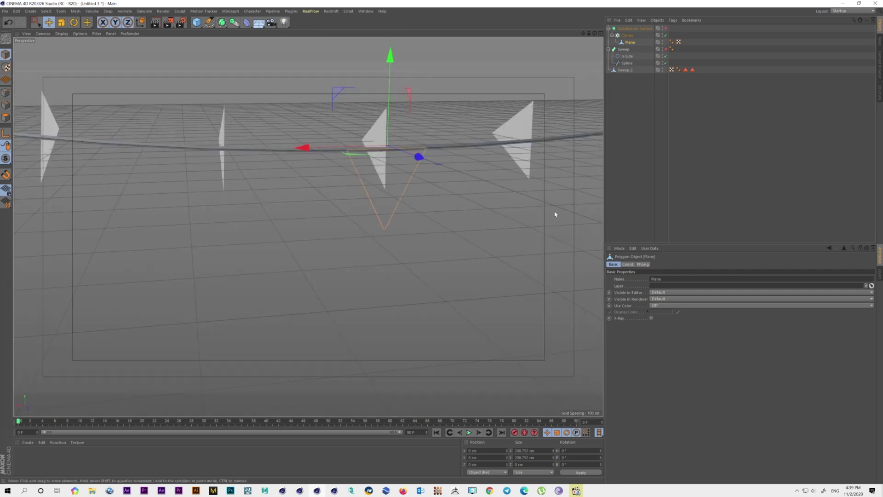
pyautogui.click(627, 35)
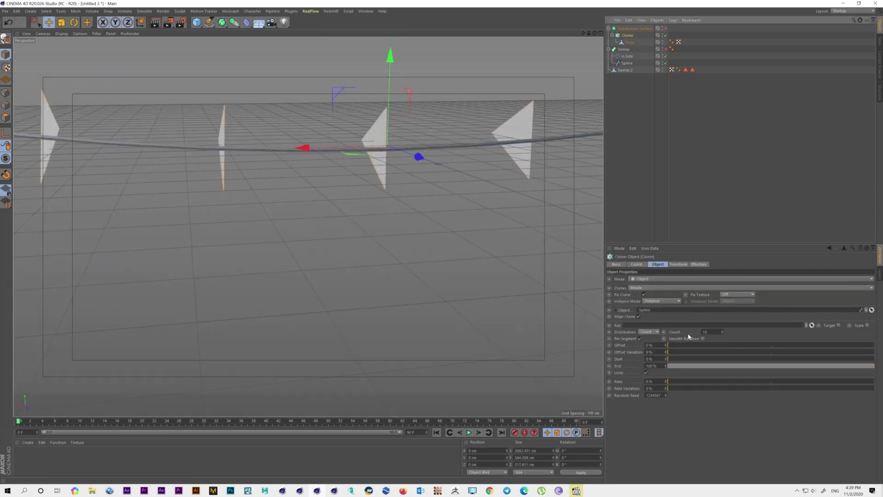
pyautogui.click(679, 265)
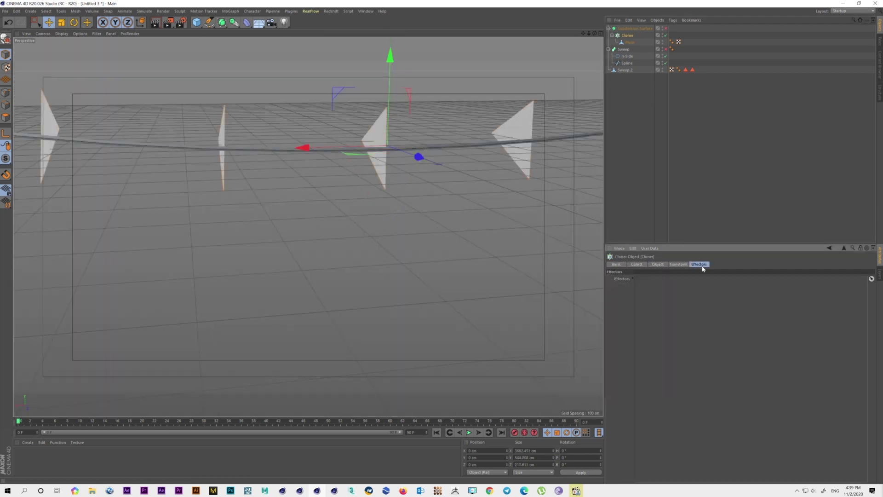
pyautogui.moveTo(728, 294); pyautogui.dragTo(727, 262)
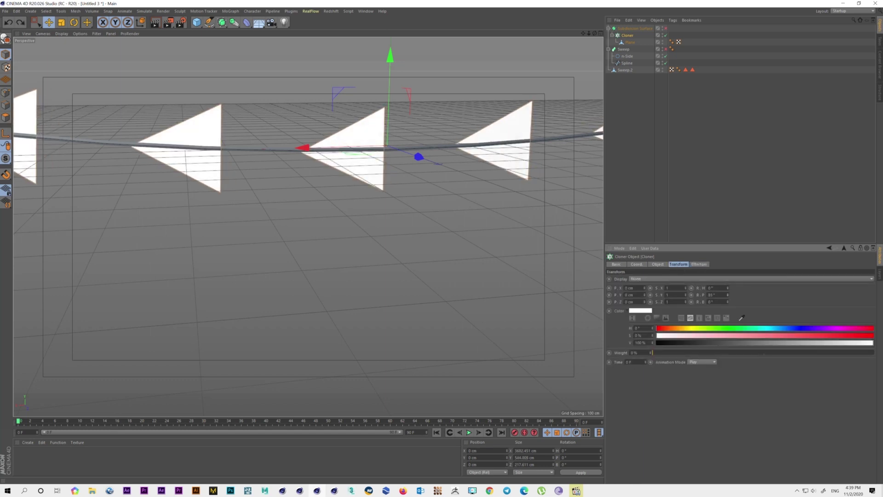
pyautogui.moveTo(728, 302); pyautogui.dragTo(727, 258)
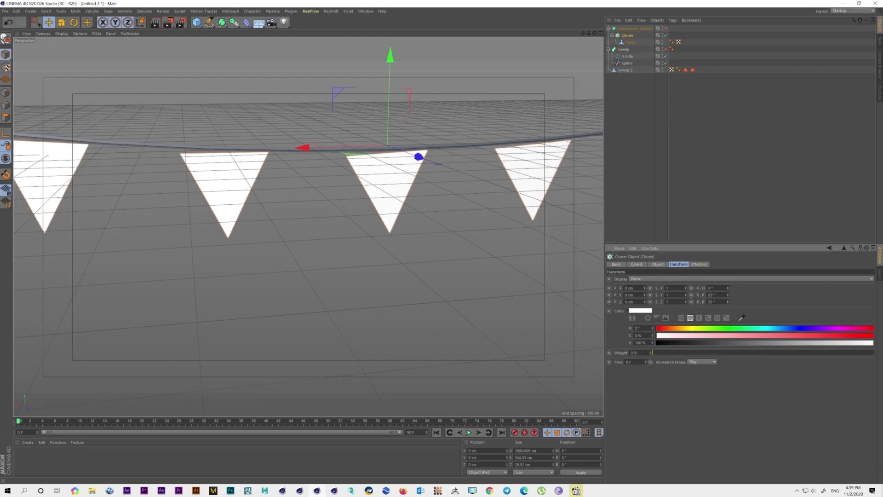
pyautogui.moveTo(727, 302); pyautogui.dragTo(727, 303)
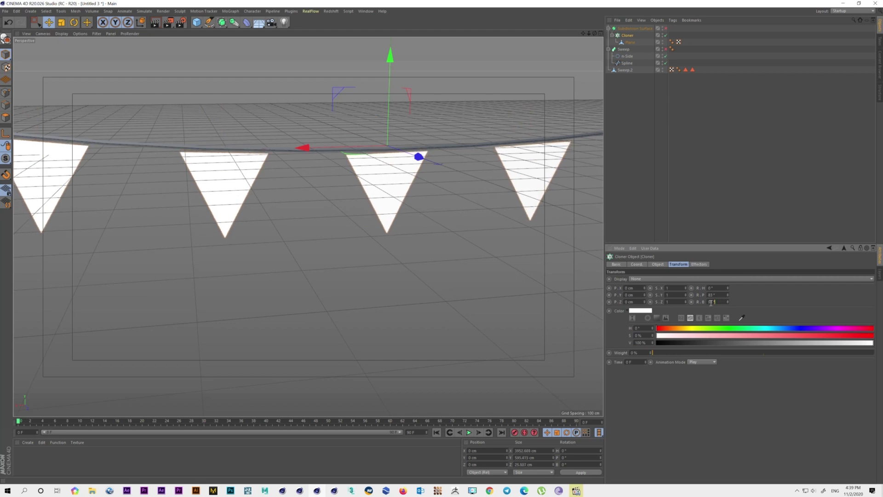
pyautogui.write('90')
pyautogui.press('Return')
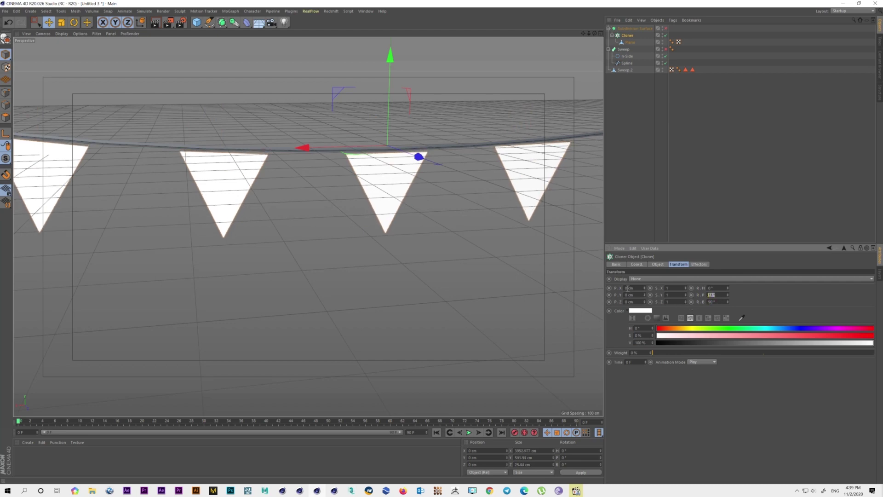
# Orbit and zoom out the Perspective view to see the whole garland.
pyautogui.keyDown('alt'); pyautogui.moveTo(306, 226); pyautogui.dragTo(269, 242); pyautogui.keyUp('alt')
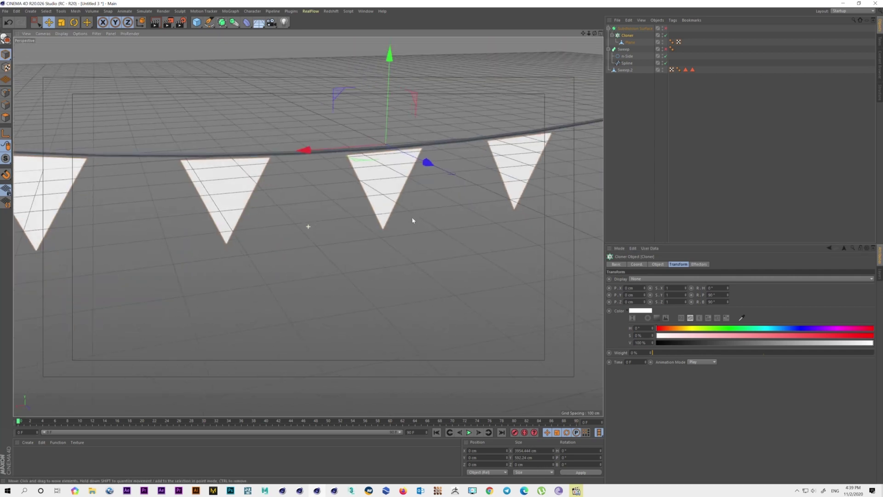
pyautogui.scroll(-5, 269, 241)
pyautogui.keyDown('alt'); pyautogui.moveTo(368, 248); pyautogui.dragTo(392, 229); pyautogui.keyUp('alt')
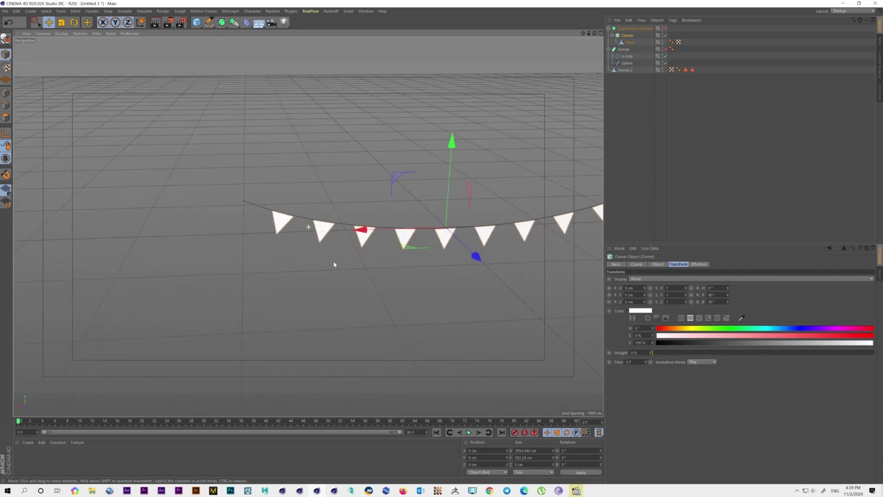
# Change the Cloner's Count to 15, then 18, and reselect the triangle Plane.
pyautogui.middleClick(536, 124)
pyautogui.middleClick(506, 305)
pyautogui.keyDown('alt'); pyautogui.moveTo(506, 305); pyautogui.dragTo(369, 289, button='middle'); pyautogui.keyUp('alt')
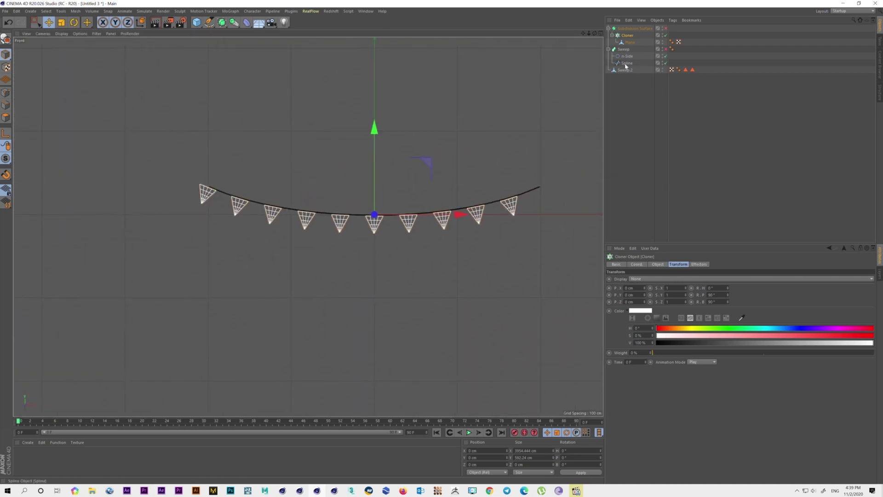
pyautogui.click(665, 264)
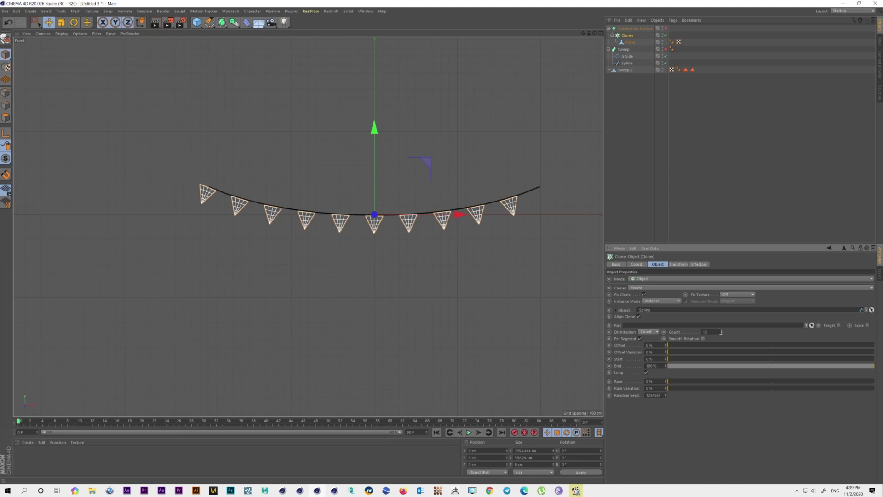
pyautogui.moveTo(721, 331); pyautogui.dragTo(723, 334)
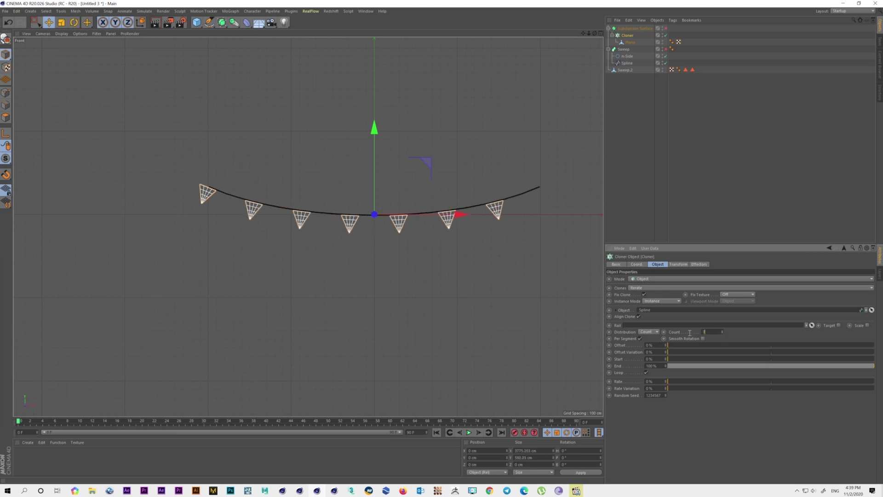
pyautogui.write('15')
pyautogui.press('Return')
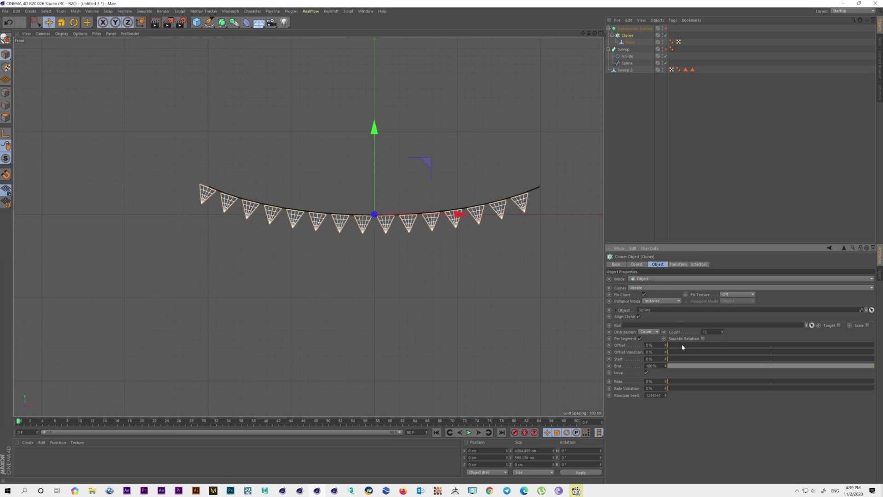
pyautogui.click(723, 330)
pyautogui.click(724, 330)
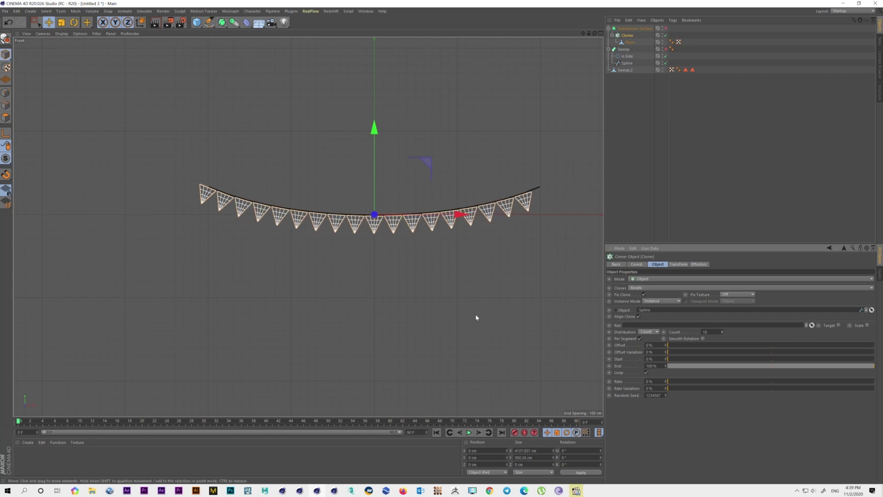
pyautogui.click(629, 142)
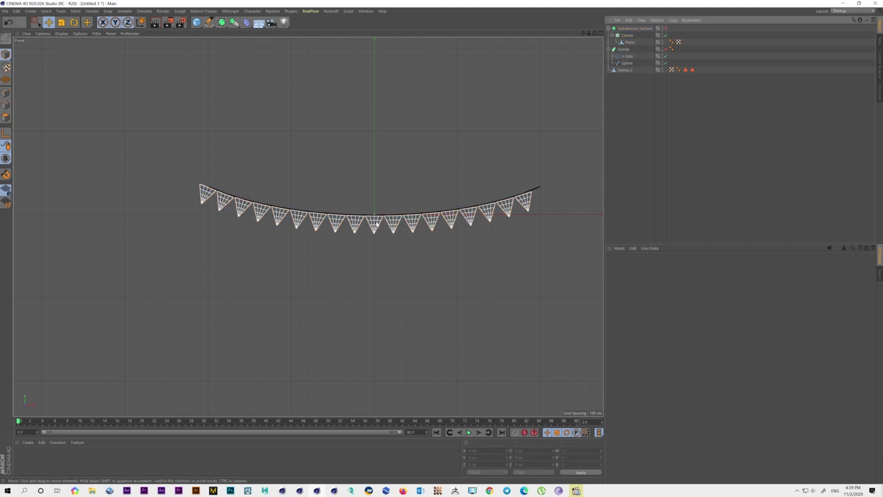
pyautogui.click(425, 222)
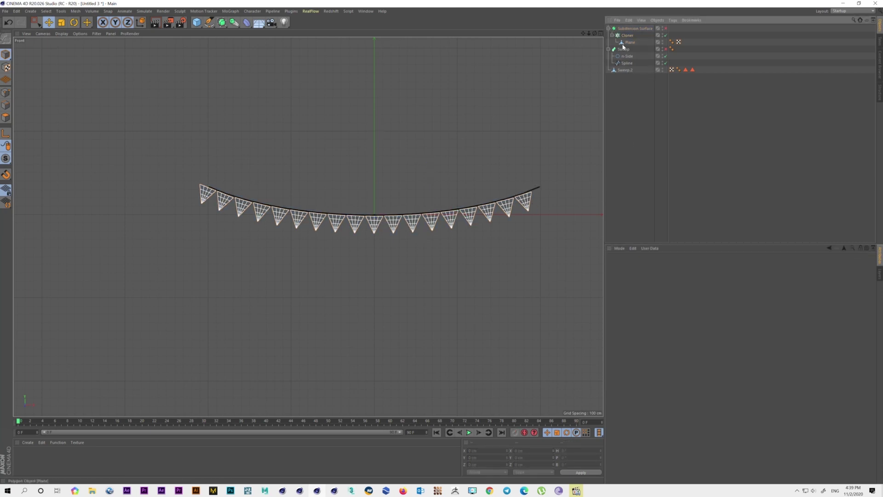
# Disable the Cloner, frame the triangle Plane and give it a Cloth simulation tag.
pyautogui.middleClick(551, 141)
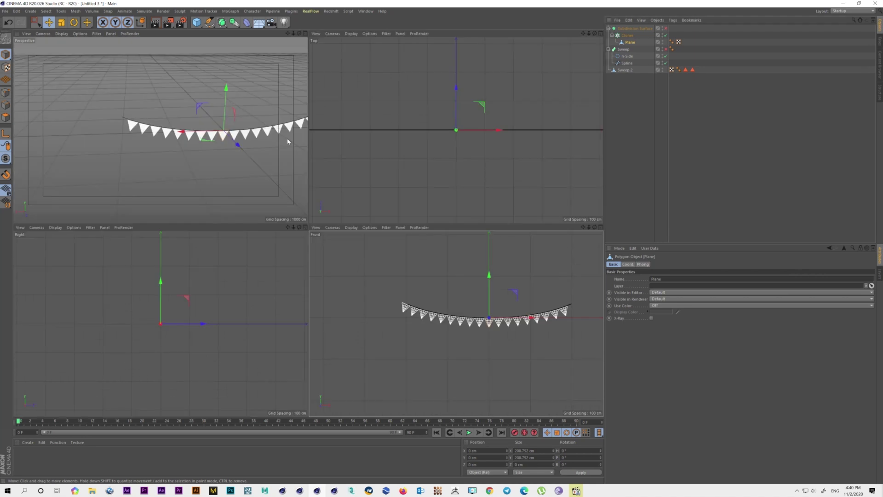
pyautogui.click(665, 35)
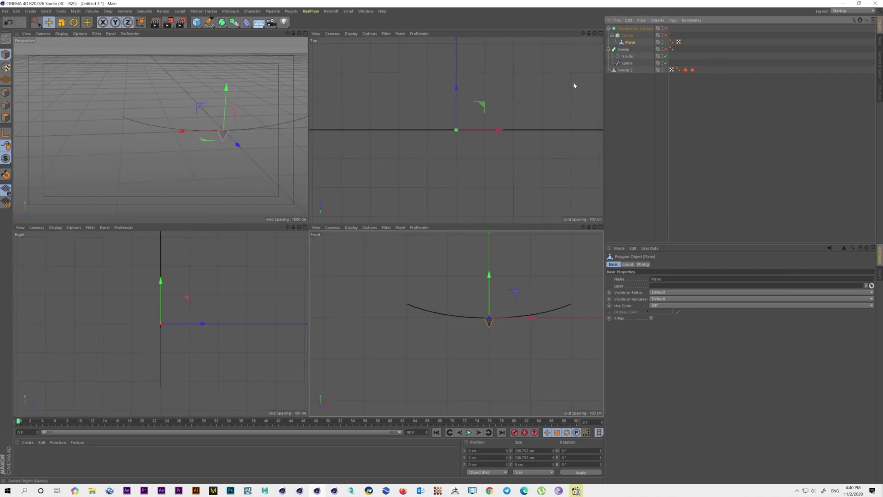
pyautogui.middleClick(213, 147)
pyautogui.press('o')
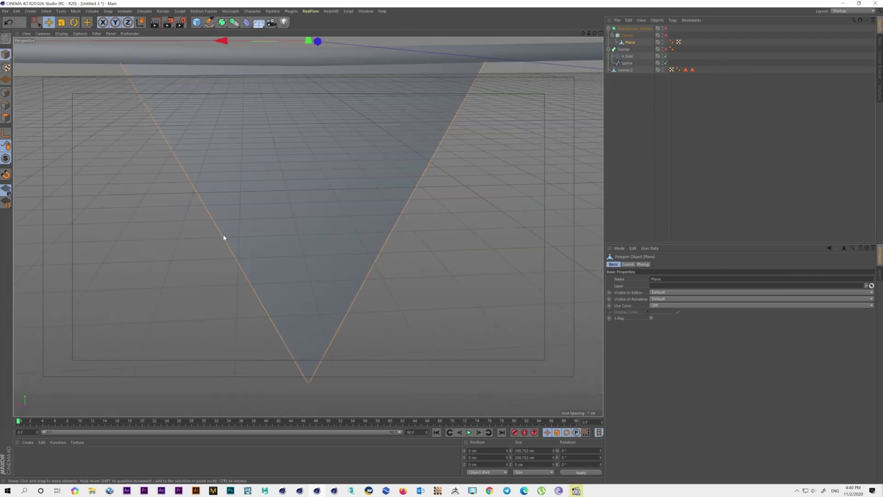
pyautogui.click(619, 115)
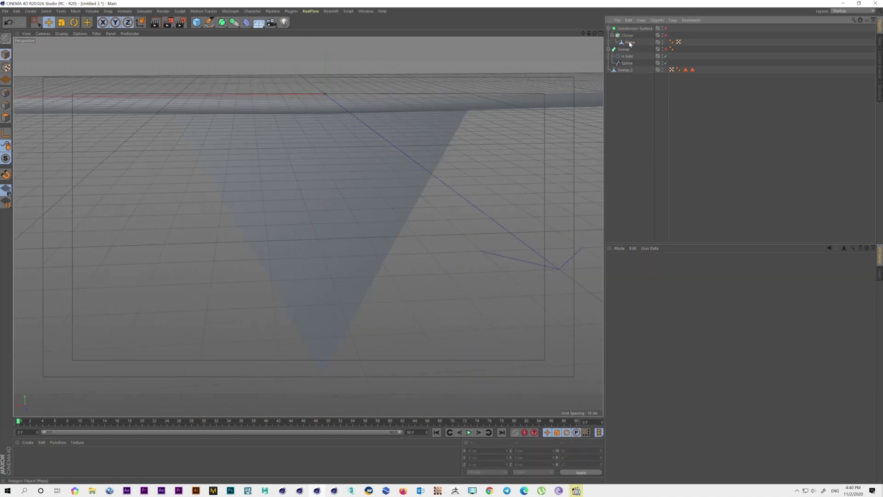
pyautogui.click(629, 42)
pyautogui.rightClick(628, 48)
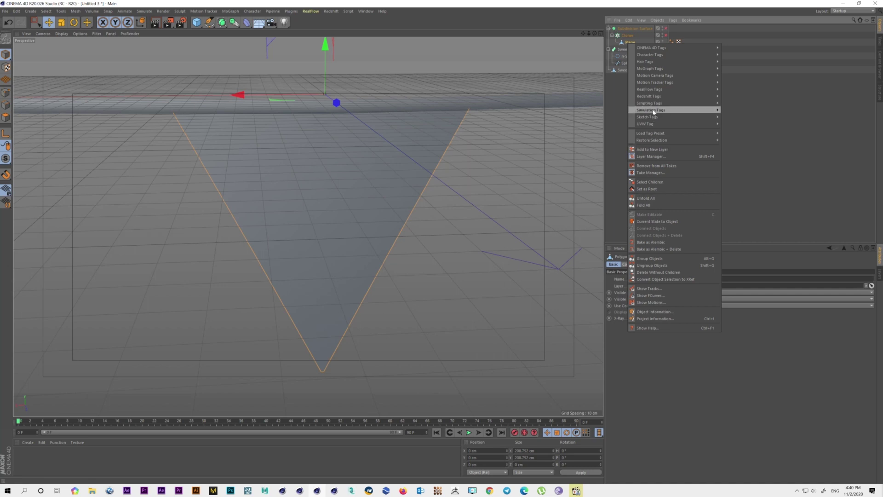
pyautogui.click(735, 150)
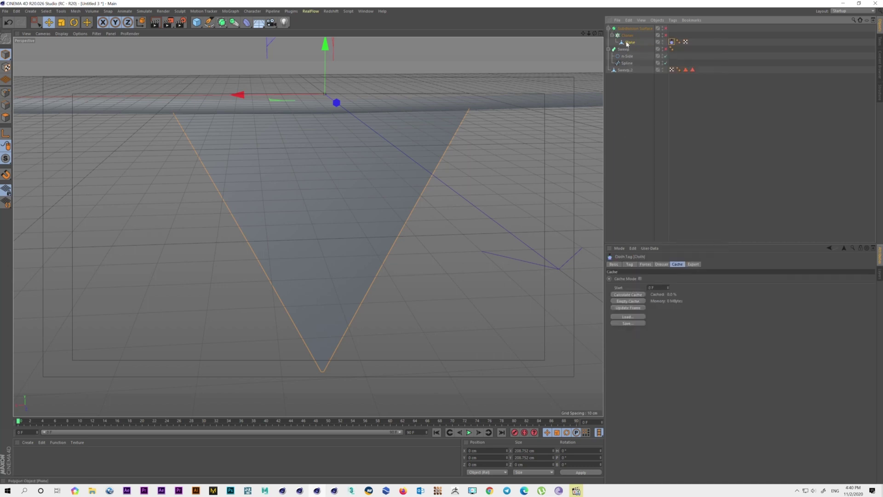
pyautogui.click(36, 22)
# Delete the Plane's Cloth tag in a zoomed front view and reselect the Plane.
pyautogui.click(6, 93)
pyautogui.middleClick(311, 134)
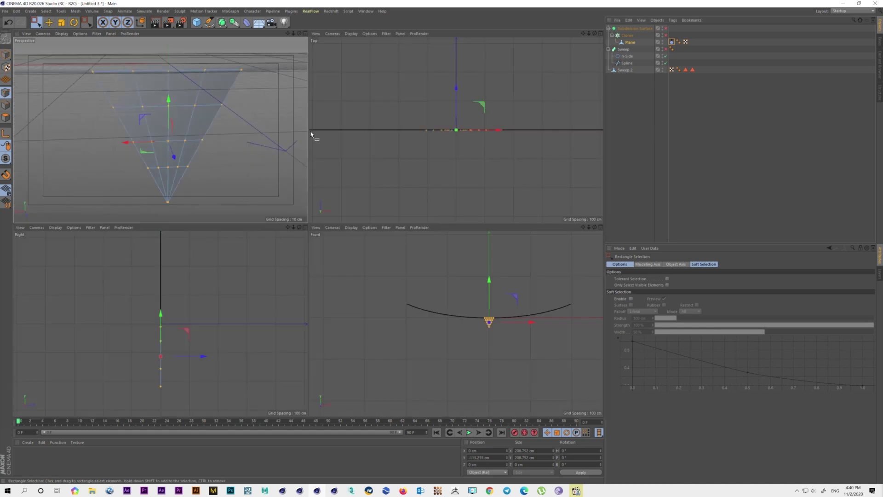
pyautogui.middleClick(479, 327)
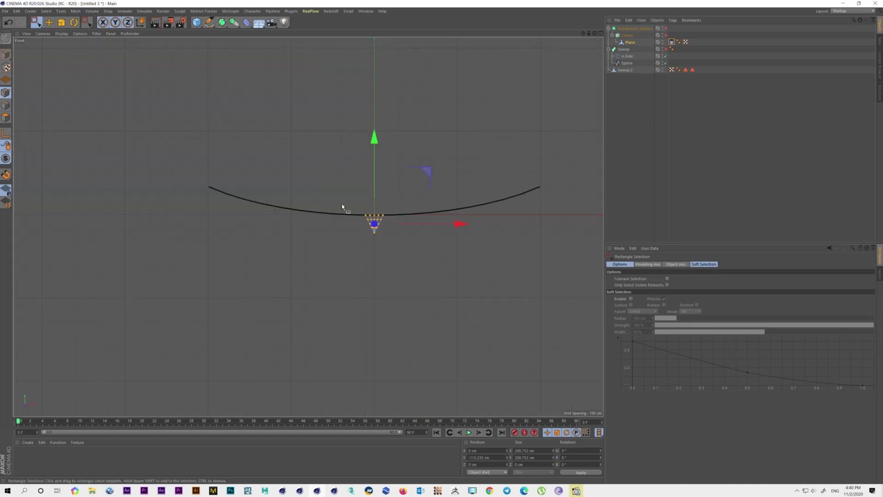
pyautogui.scroll(2, 342, 206)
pyautogui.scroll(2, 368, 208)
pyautogui.scroll(3, 371, 213)
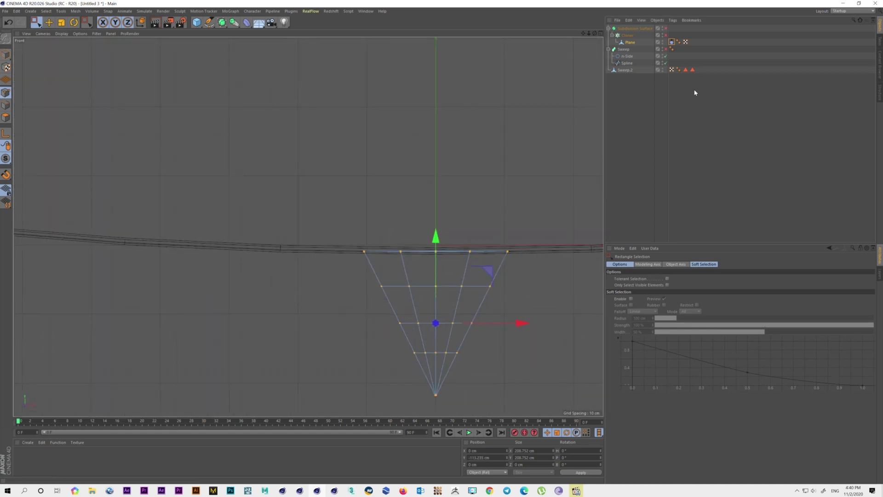
pyautogui.click(636, 96)
pyautogui.press('Delete')
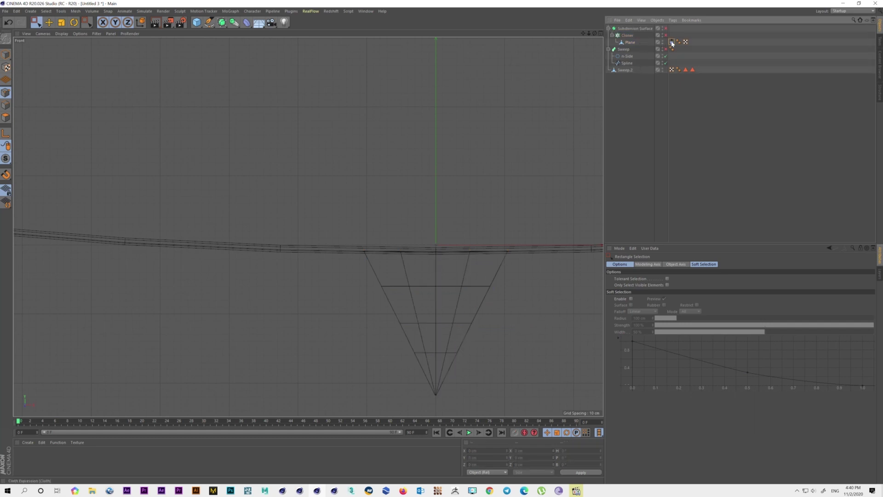
pyautogui.click(629, 42)
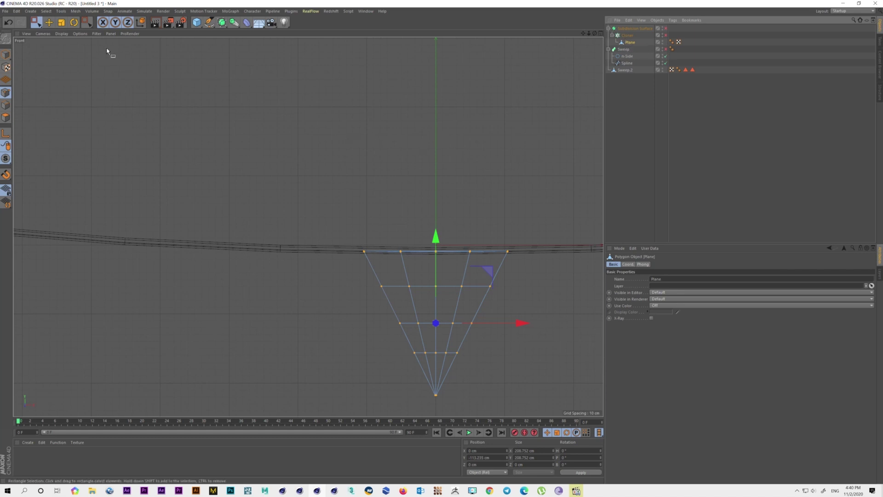
# Wrap the pennant Plane in a Subdivision Surface and edit its render subdivision level.
pyautogui.keyDown('alt'); pyautogui.click(223, 25); pyautogui.keyUp('alt')
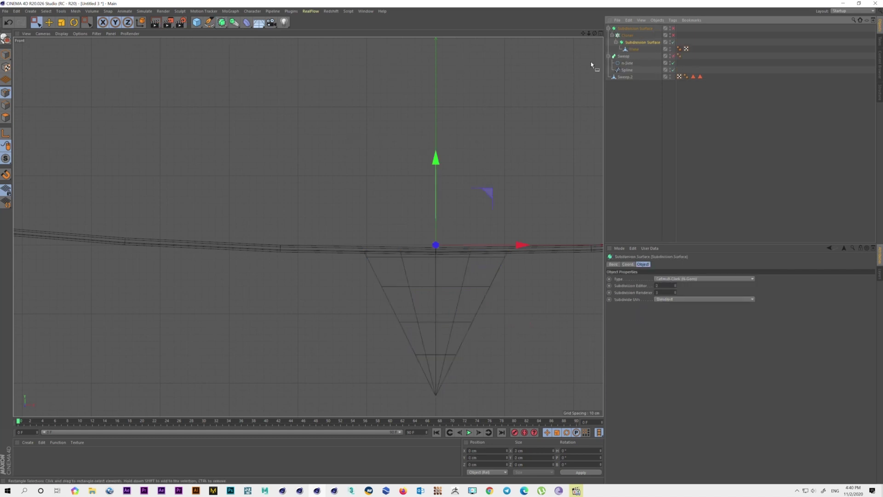
pyautogui.click(633, 48)
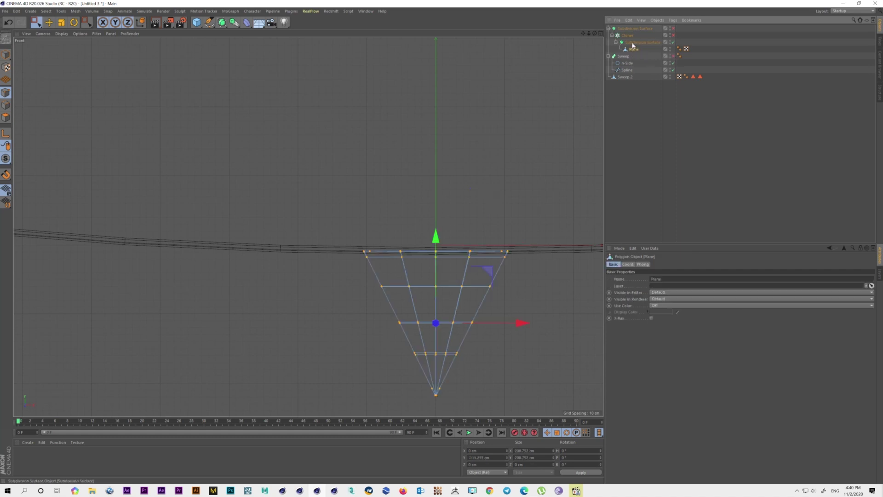
pyautogui.click(634, 42)
pyautogui.middleClick(491, 135)
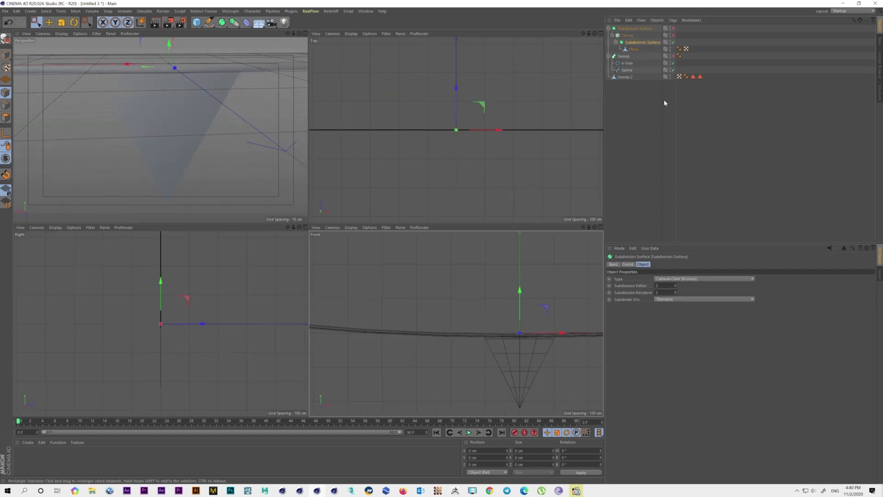
pyautogui.doubleClick(670, 291)
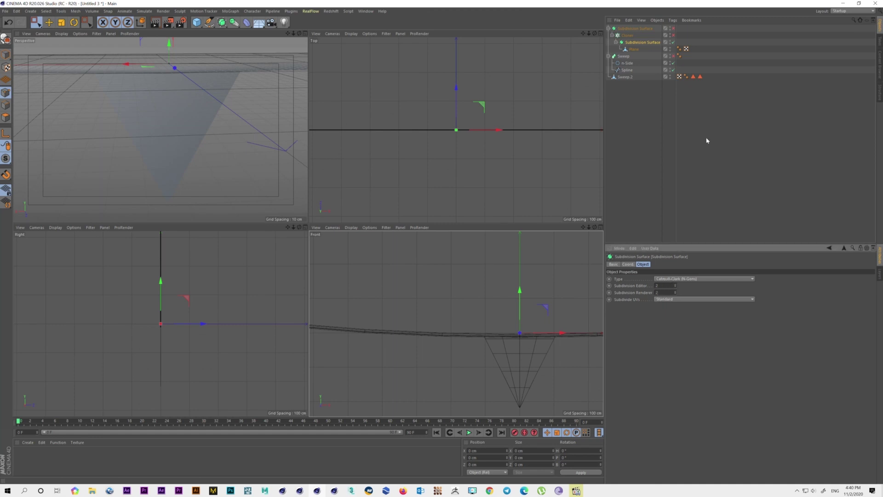
# Show Gouraud Shading (Lines), keep editor subdivision at 2, and make the pennant editable.
pyautogui.middleClick(208, 161)
pyautogui.click(36, 22)
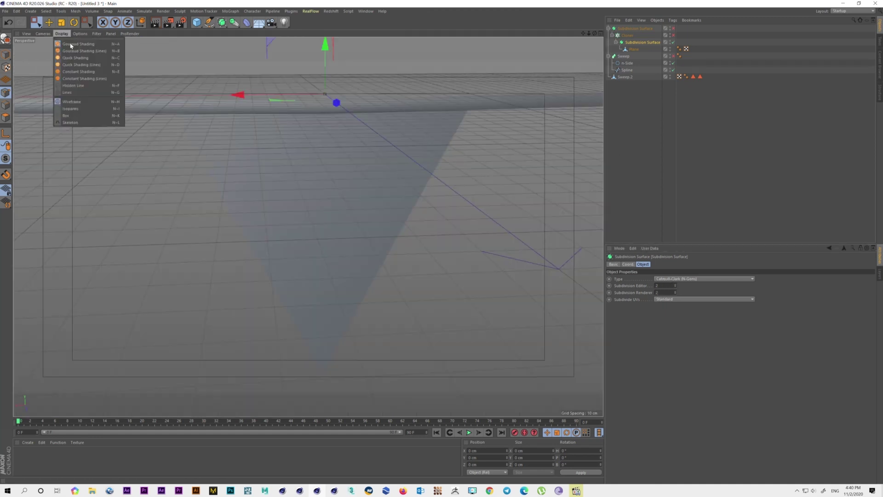
pyautogui.click(74, 51)
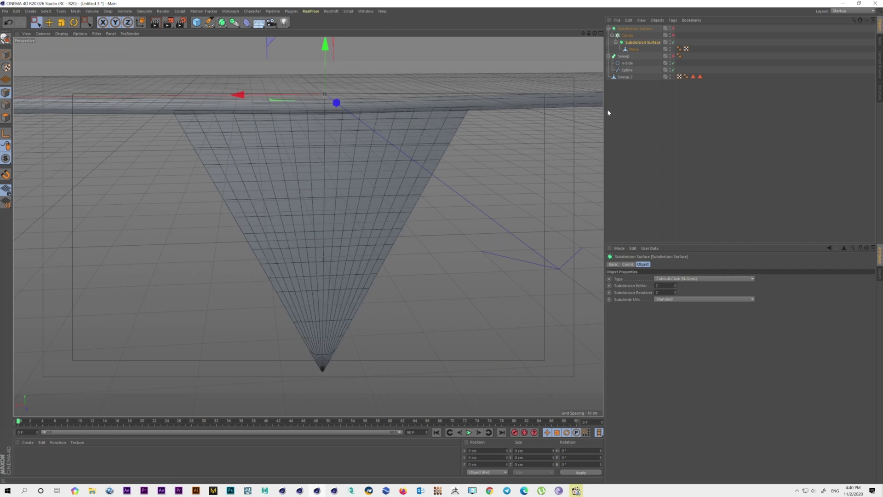
pyautogui.click(675, 287)
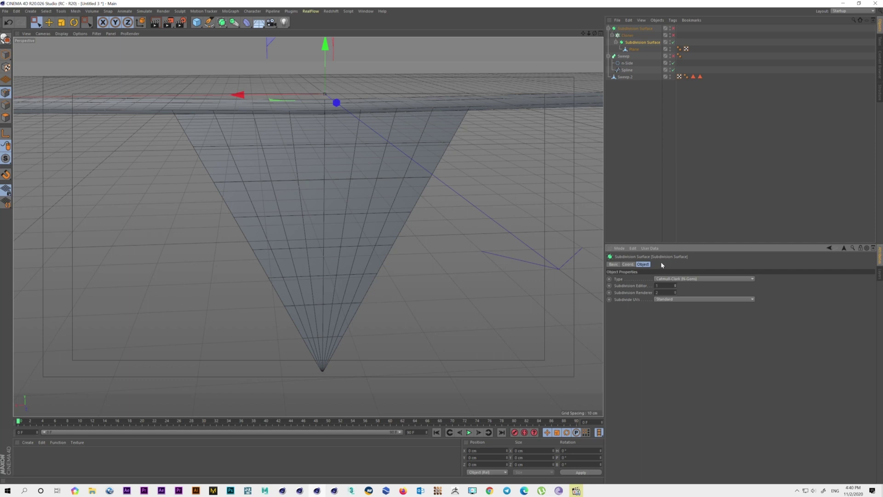
pyautogui.click(675, 285)
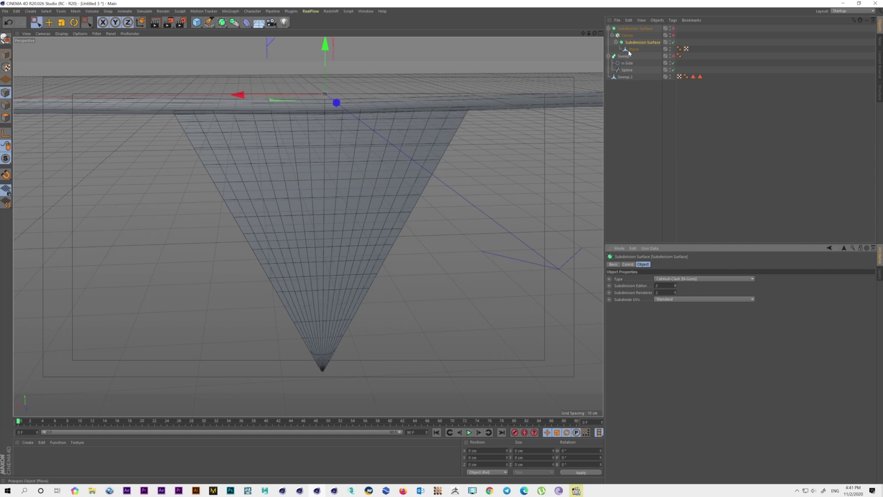
pyautogui.press('c')
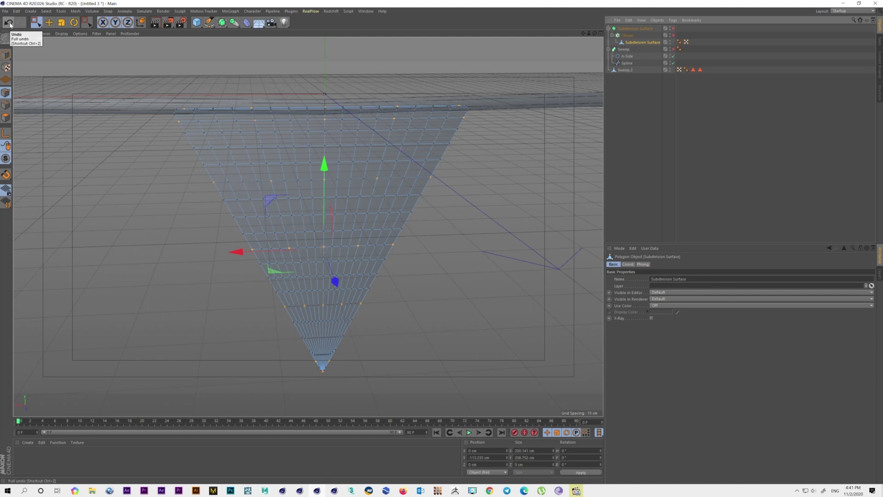
# Undo the conversion and rebake the pennant as editable with editor subdivision 1.
pyautogui.click(9, 23)
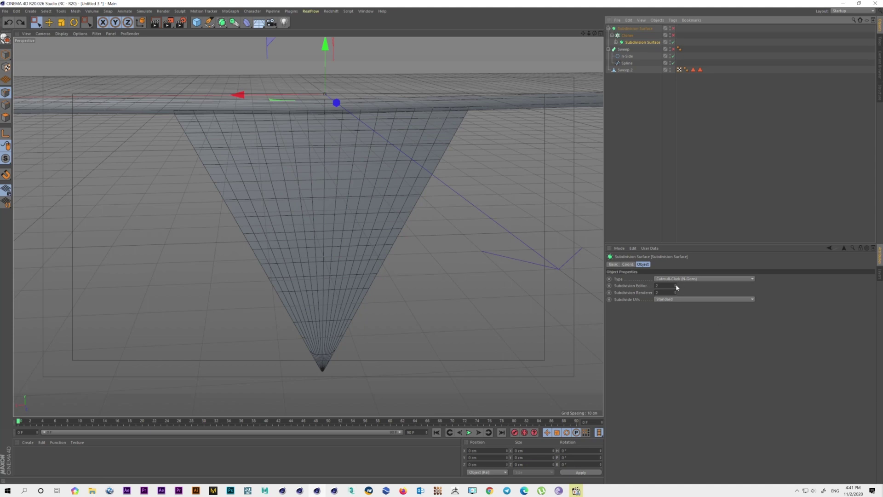
pyautogui.click(675, 285)
pyautogui.click(675, 286)
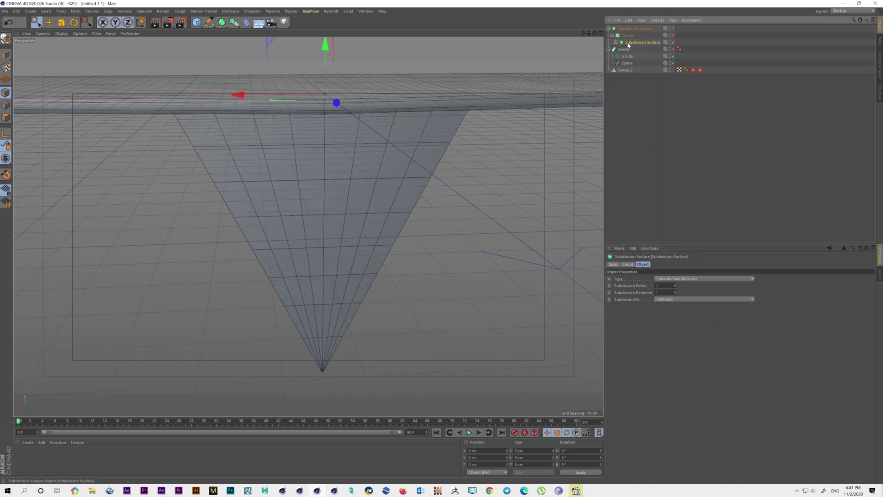
pyautogui.press('c')
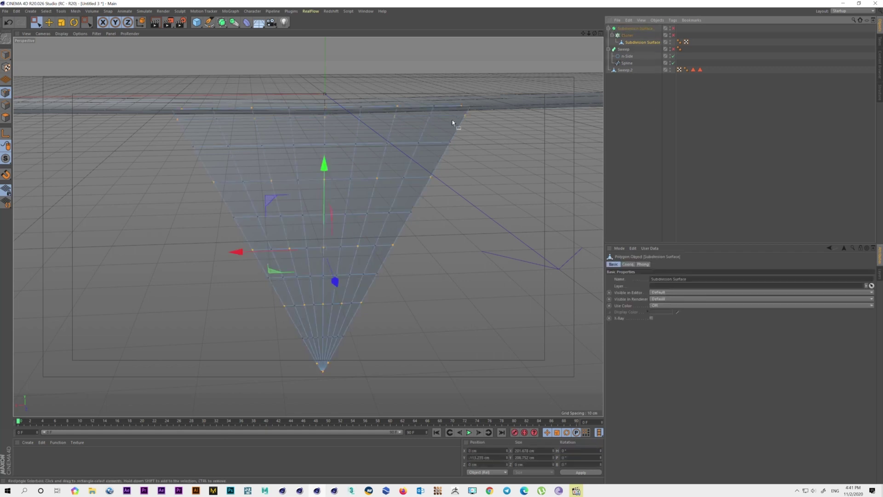
# Add a Cloth tag to the pennant with its top row of points selected for fixing in the Dresser.
pyautogui.moveTo(495, 82); pyautogui.dragTo(159, 117)
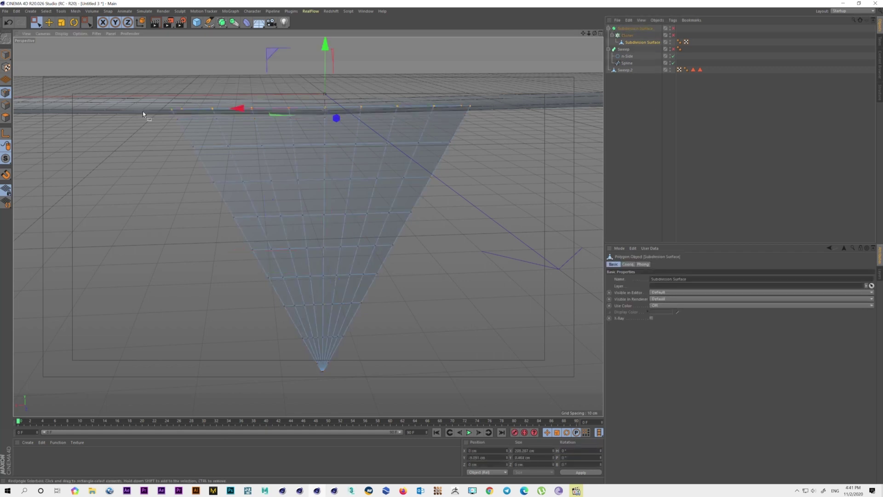
pyautogui.rightClick(649, 45)
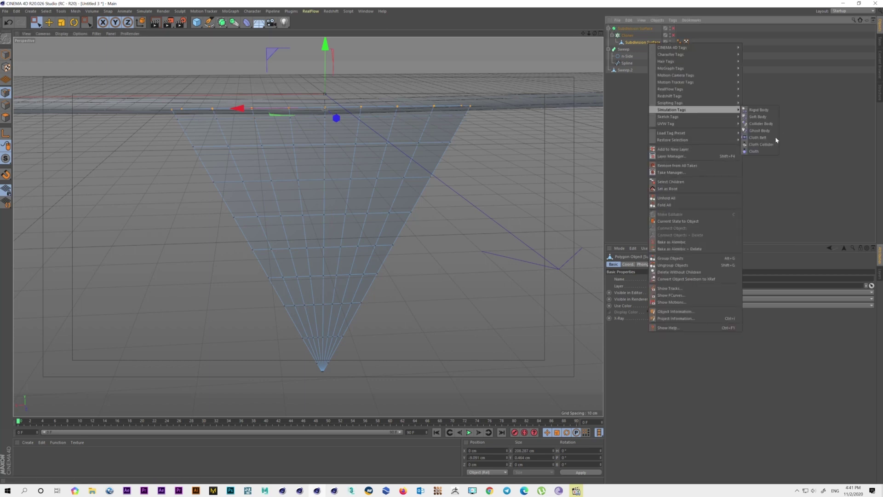
pyautogui.click(756, 151)
pyautogui.click(628, 264)
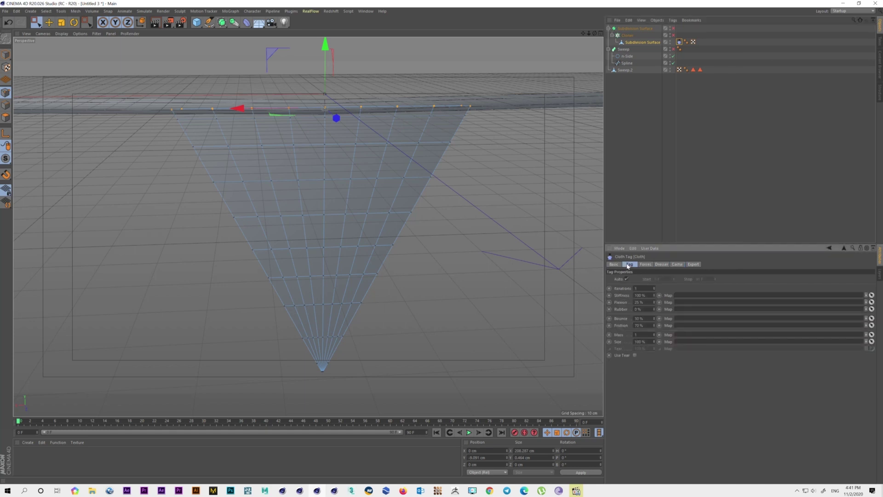
pyautogui.click(661, 265)
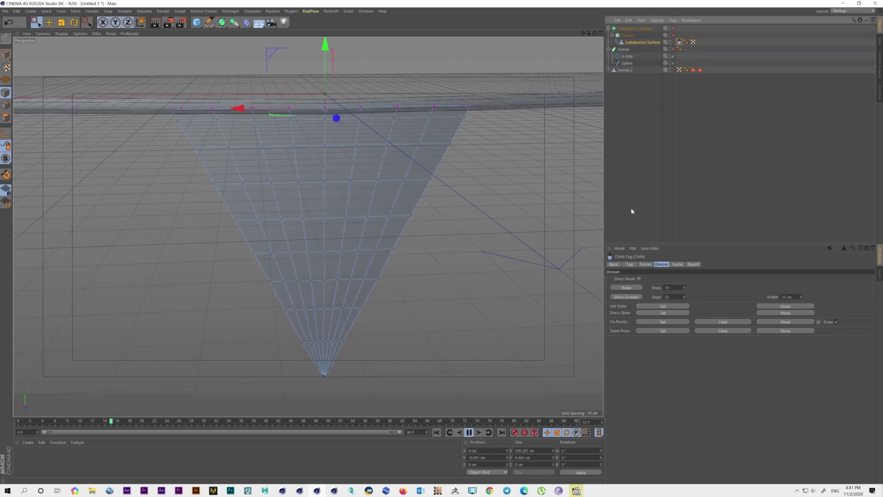
# Set the Cloth wind strength to 2 and lengthen the animation to 600 frames.
pyautogui.click(646, 265)
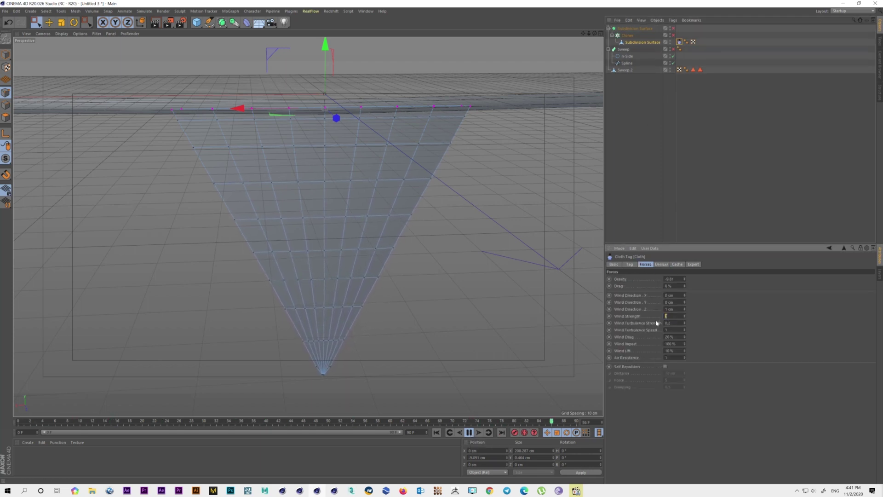
pyautogui.press('Return')
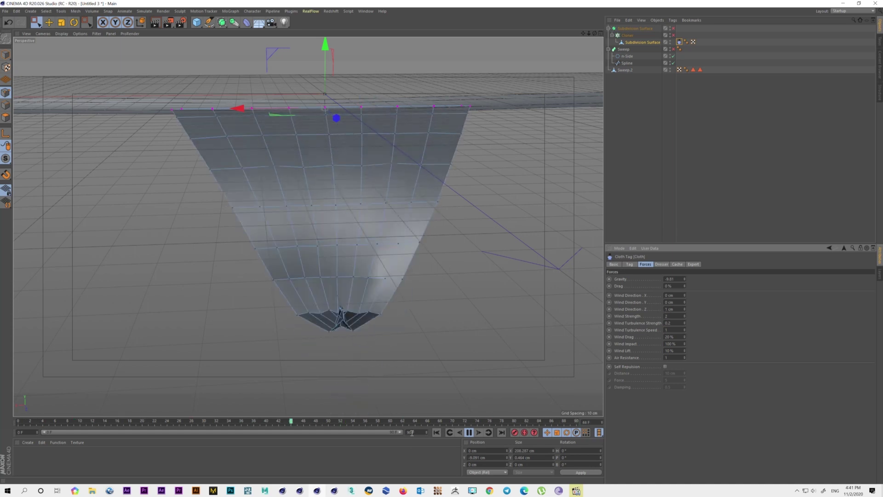
pyautogui.write('600')
pyautogui.press('Return')
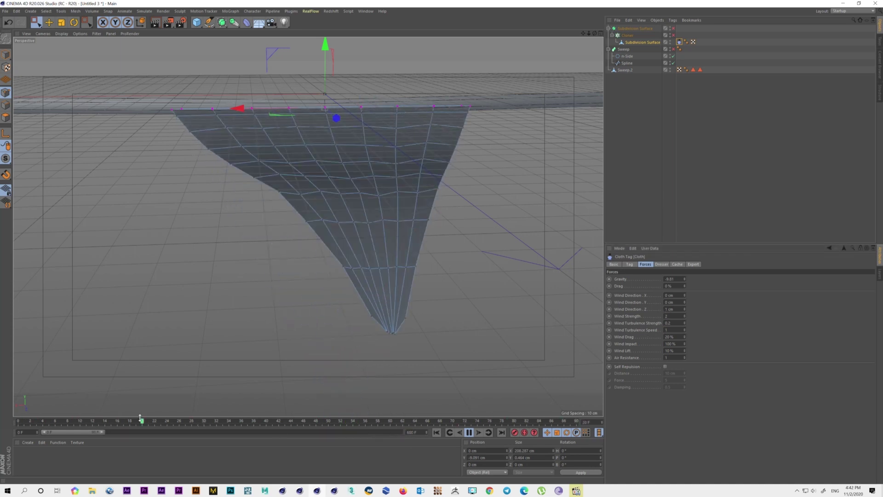
pyautogui.moveTo(103, 434); pyautogui.dragTo(399, 433)
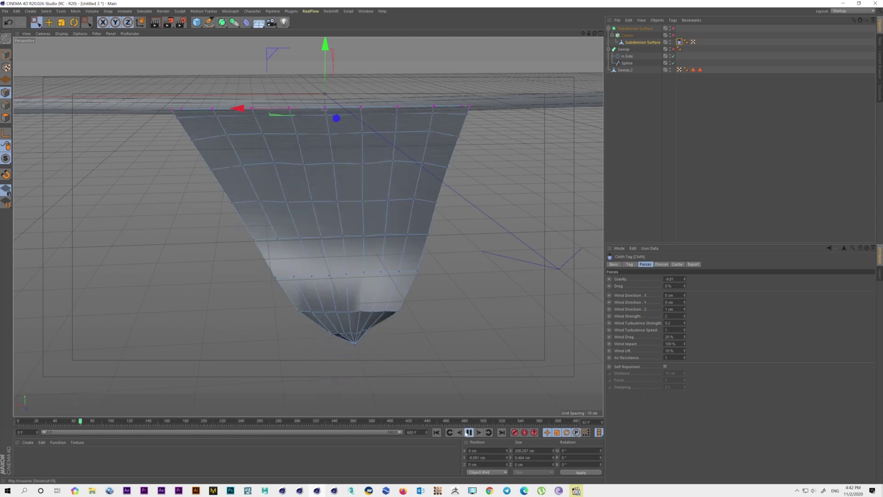
pyautogui.click(693, 264)
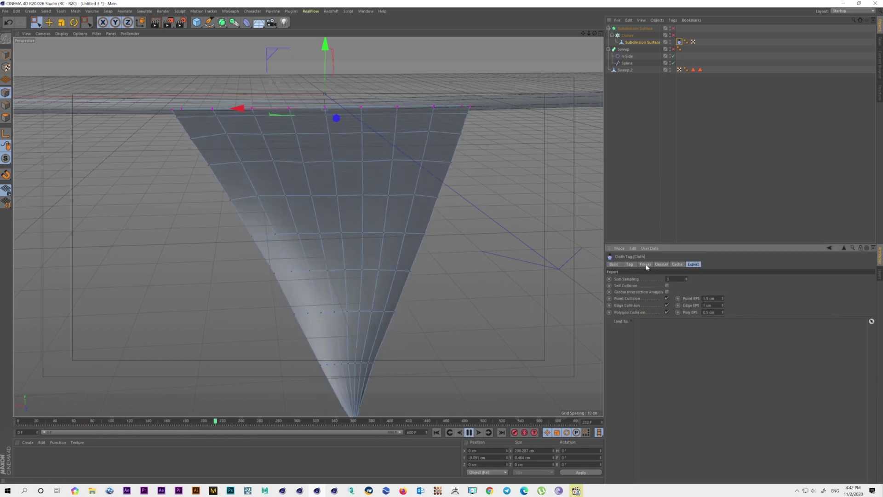
pyautogui.click(644, 264)
# Set the wind direction X and Y values to 2 cm.
pyautogui.click(674, 303)
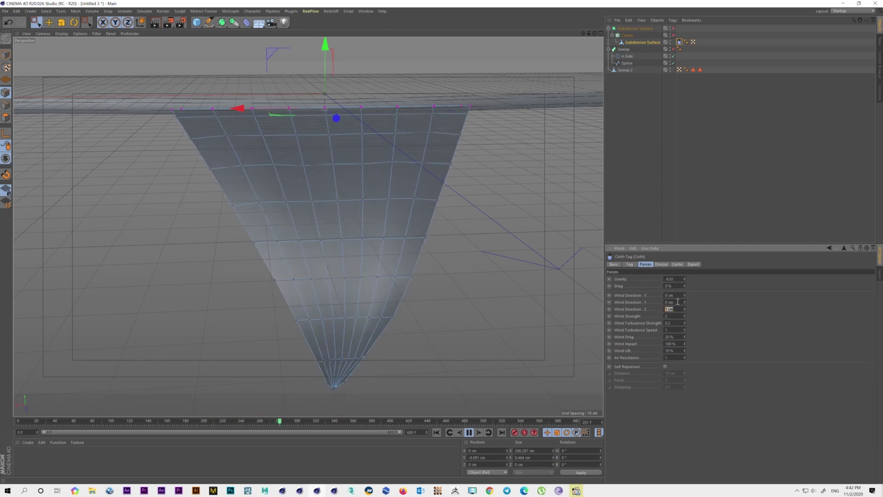
pyautogui.write('2')
pyautogui.press('Return')
pyautogui.click(674, 295)
pyautogui.write('2')
pyautogui.press('Return')
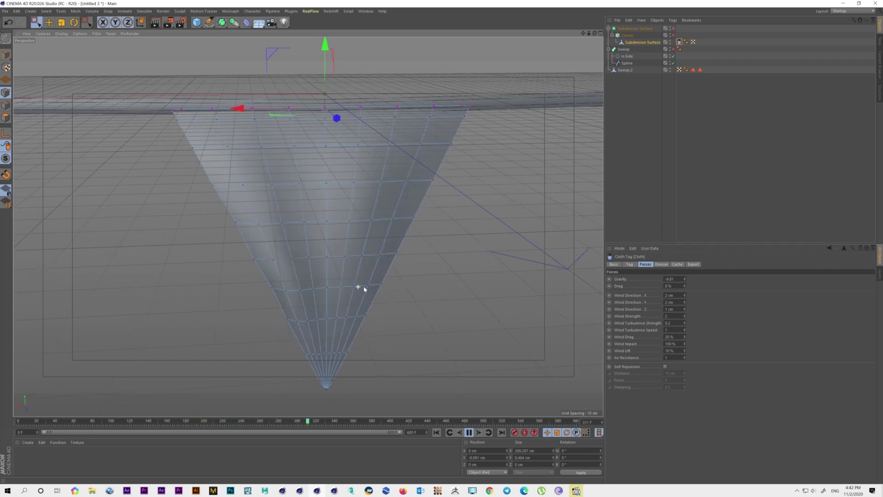
# Set wind direction Z to 2 cm and wind strength to 1.5, checking from an elevated view.
pyautogui.keyDown('alt'); pyautogui.moveTo(361, 286); pyautogui.dragTo(429, 284); pyautogui.keyUp('alt')
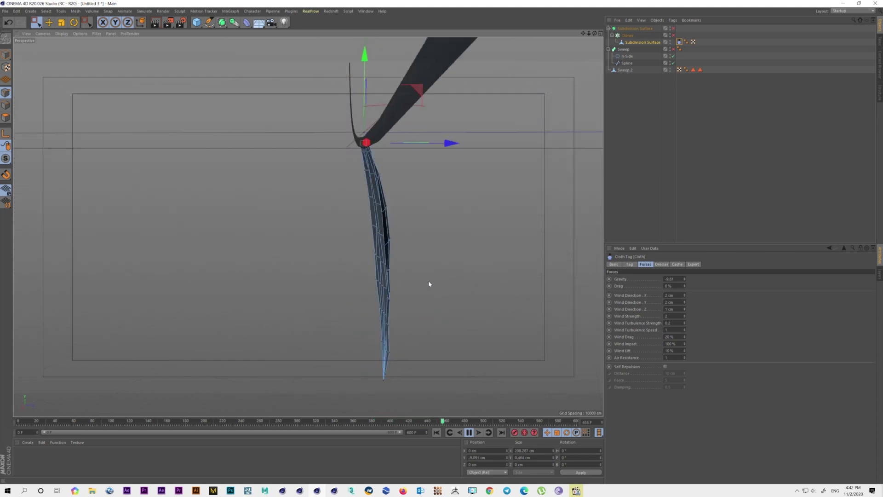
pyautogui.click(684, 307)
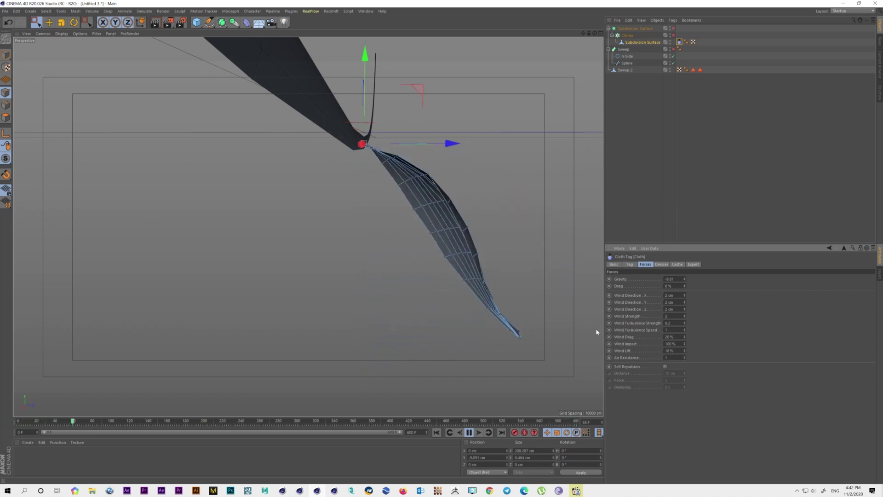
pyautogui.doubleClick(666, 315)
pyautogui.write('1.5')
pyautogui.press('Return')
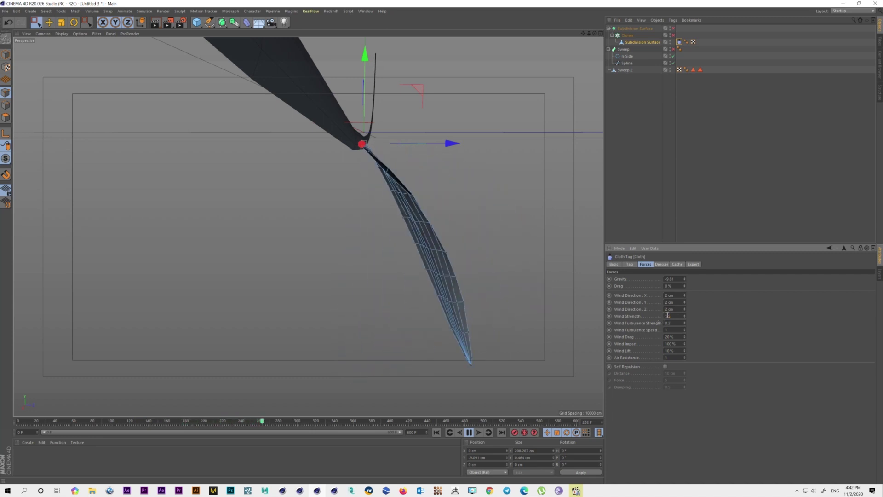
pyautogui.moveTo(376, 278)
pyautogui.keyDown('alt'); pyautogui.mouseDown()
pyautogui.moveTo(272, 277)
pyautogui.moveTo(366, 283)
pyautogui.moveTo(455, 323)
pyautogui.moveTo(308, 320)
pyautogui.mouseUp(); pyautogui.keyUp('alt')
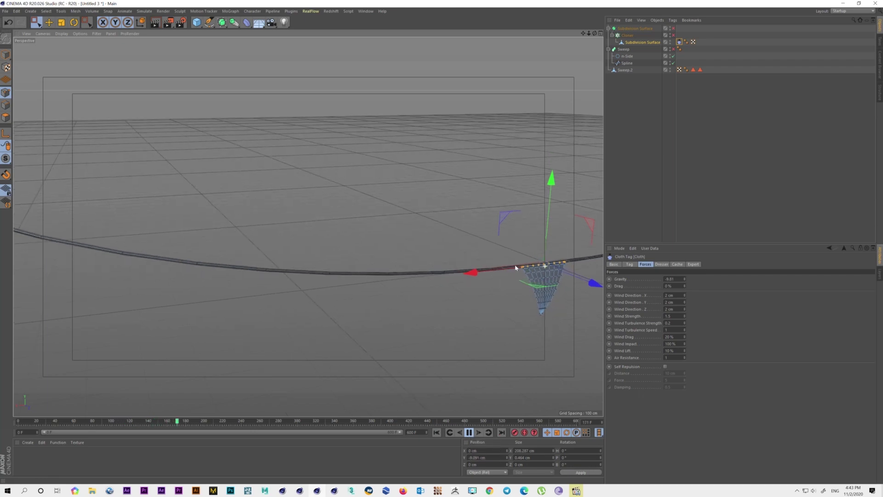
# Preview the pennant row along the curved tube with the Cloner on, then disable it.
pyautogui.keyDown('alt'); pyautogui.moveTo(527, 310); pyautogui.dragTo(391, 263); pyautogui.keyUp('alt')
pyautogui.click(673, 35)
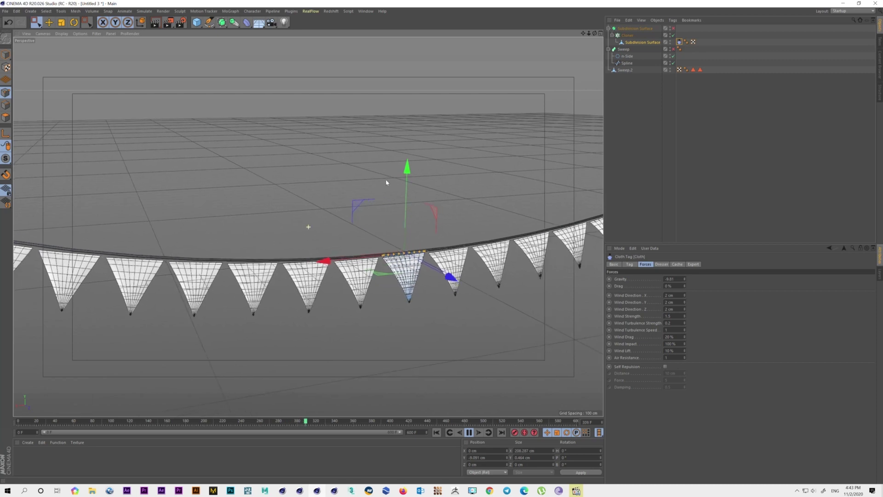
pyautogui.keyDown('alt'); pyautogui.moveTo(401, 183); pyautogui.dragTo(415, 207); pyautogui.keyUp('alt')
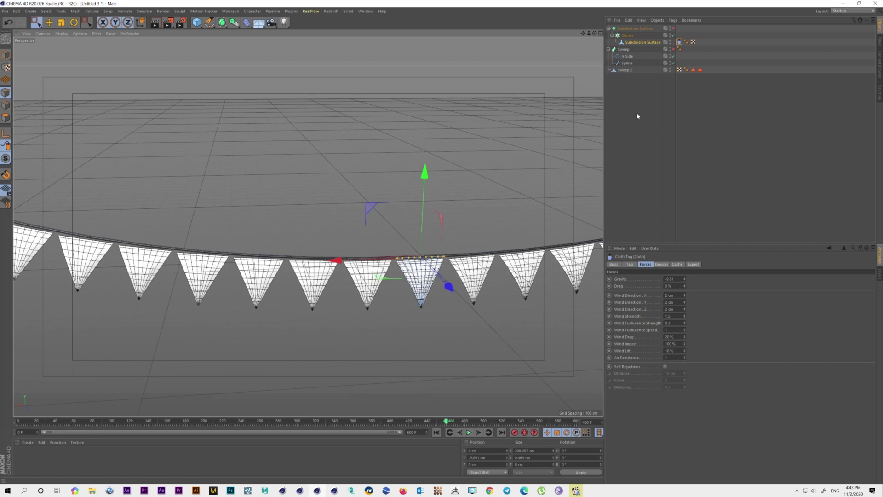
pyautogui.click(674, 35)
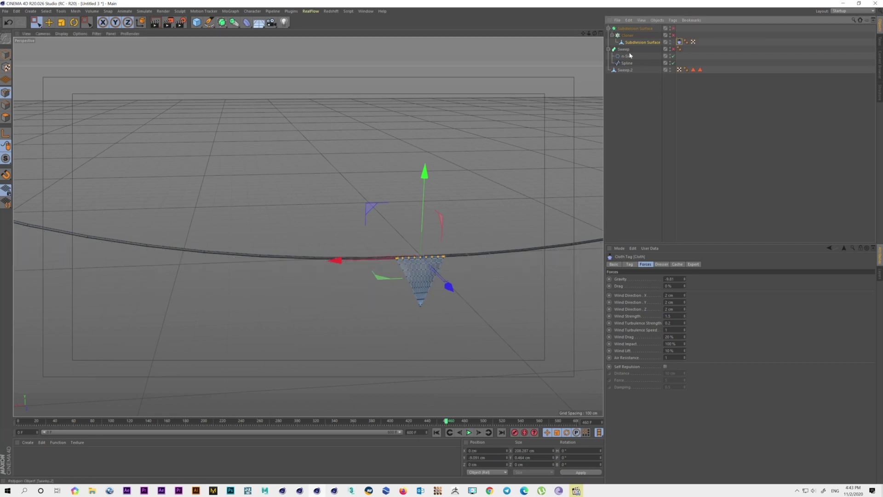
# Select the Subdivision Surface pennant and expand its Cloth tag properties.
pyautogui.click(646, 122)
pyautogui.click(642, 42)
pyautogui.click(627, 284)
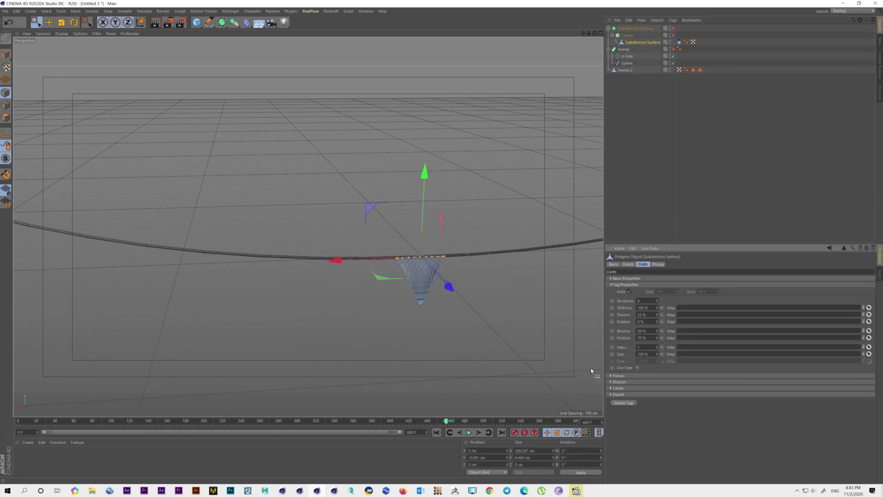
# Set the pennant cloth's solver Iterations to 3.
pyautogui.scroll(2, 464, 317)
pyautogui.scroll(2, 505, 309)
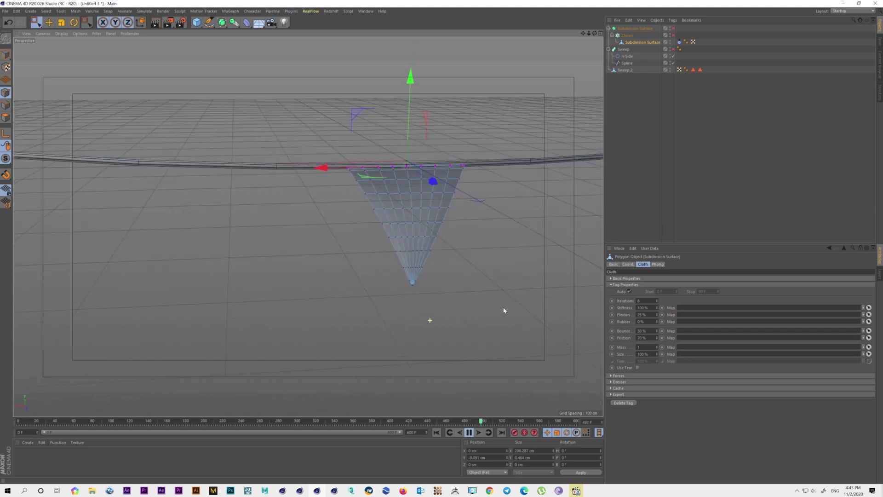
pyautogui.scroll(4, 508, 311)
pyautogui.moveTo(469, 273)
pyautogui.keyDown('alt'); pyautogui.mouseDown()
pyautogui.moveTo(428, 277)
pyautogui.moveTo(409, 207)
pyautogui.moveTo(388, 248)
pyautogui.moveTo(376, 217)
pyautogui.mouseUp(); pyautogui.keyUp('alt')
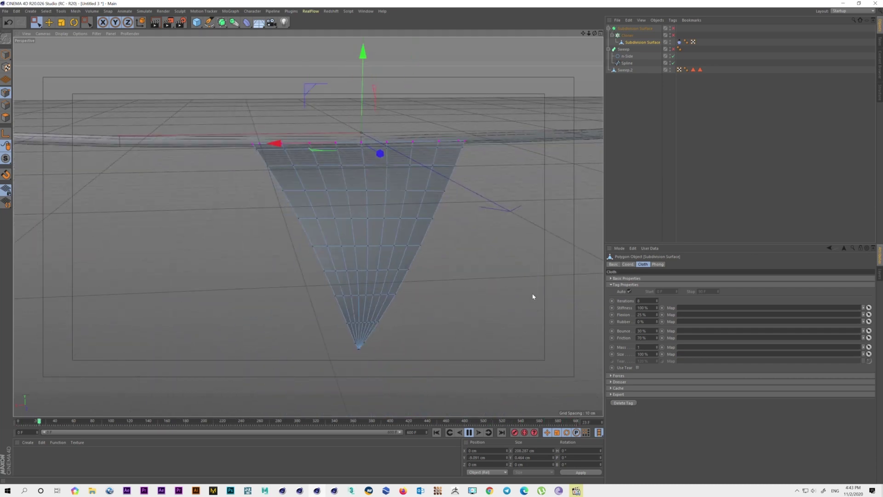
pyautogui.moveTo(657, 314); pyautogui.dragTo(657, 349)
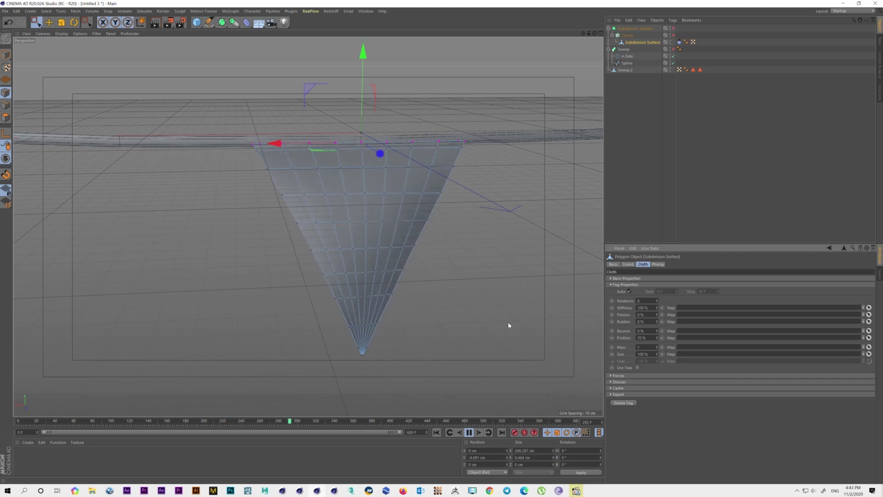
pyautogui.write('3')
pyautogui.press('Return')
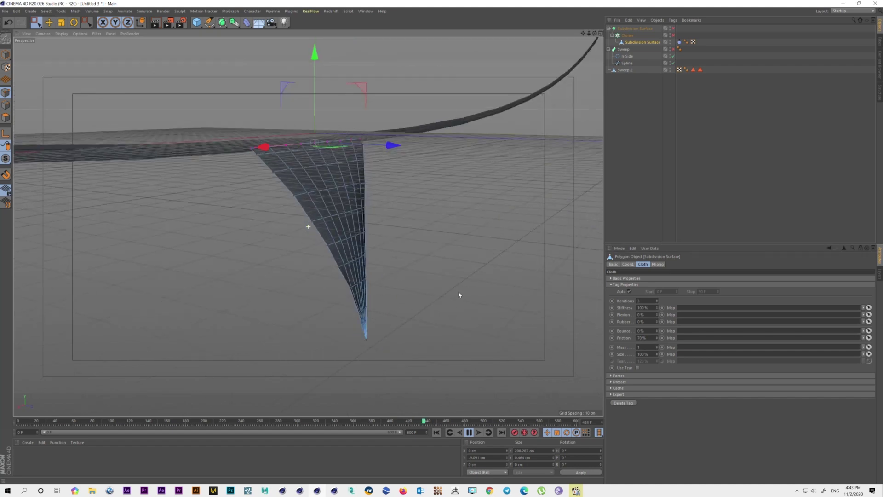
# Set cloth Flexion to 10 % and Bounce to 5 %, then stop the simulation playback.
pyautogui.doubleClick(640, 315)
pyautogui.write('10')
pyautogui.press('Return')
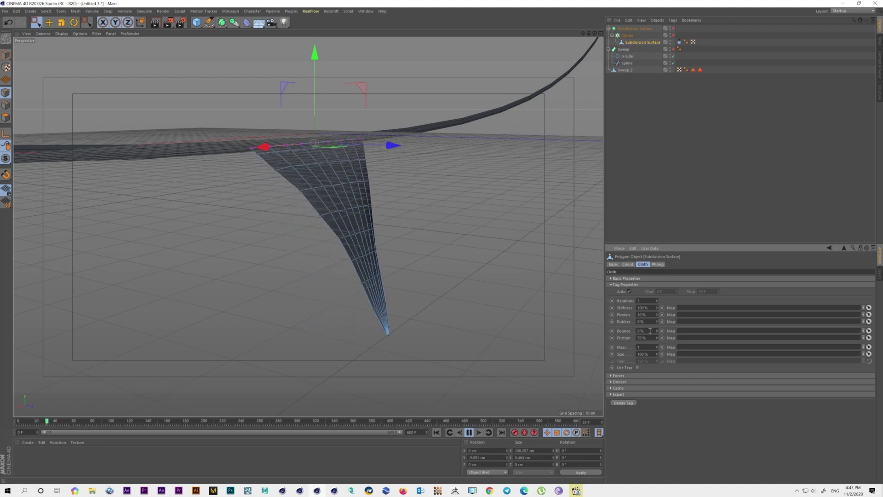
pyautogui.doubleClick(642, 331)
pyautogui.write('5')
pyautogui.press('Return')
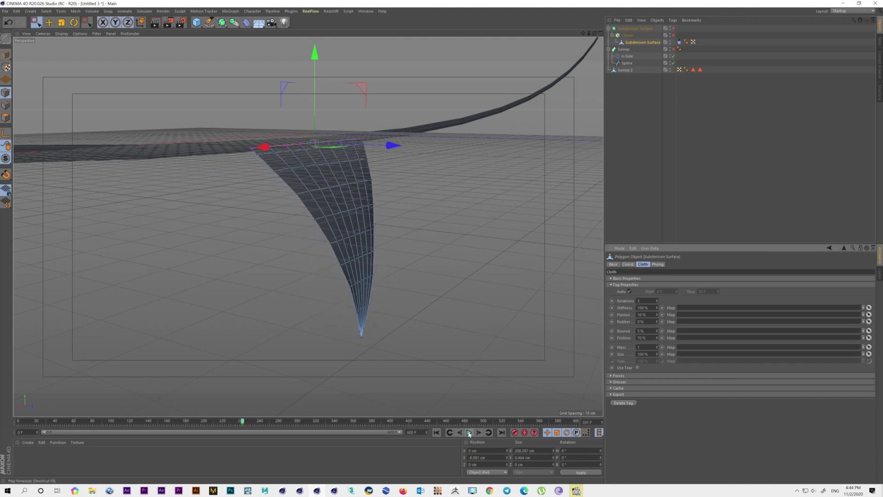
pyautogui.press('F8')
pyautogui.moveTo(455, 375)
pyautogui.keyDown('alt'); pyautogui.mouseDown()
pyautogui.moveTo(284, 271)
pyautogui.moveTo(465, 90)
pyautogui.mouseUp(); pyautogui.keyUp('alt')
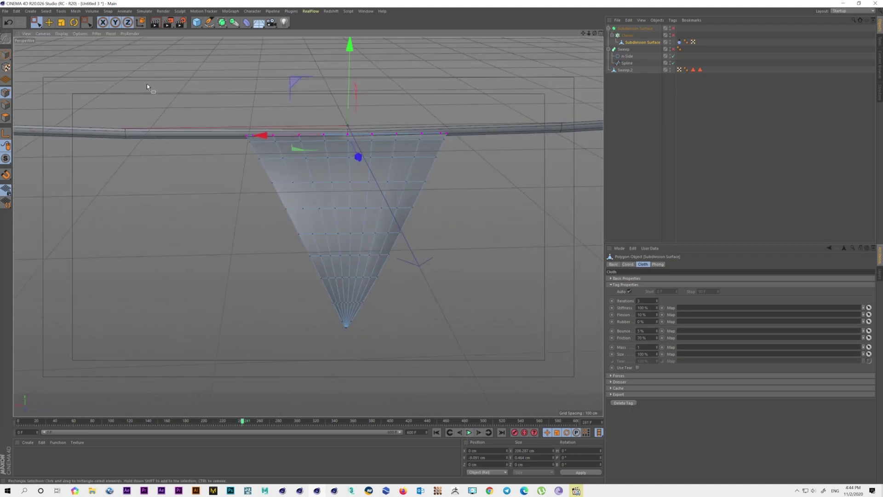
# In Model mode, edit the Cloth tag's Drag and review its Forces and Expert tabs.
pyautogui.click(8, 54)
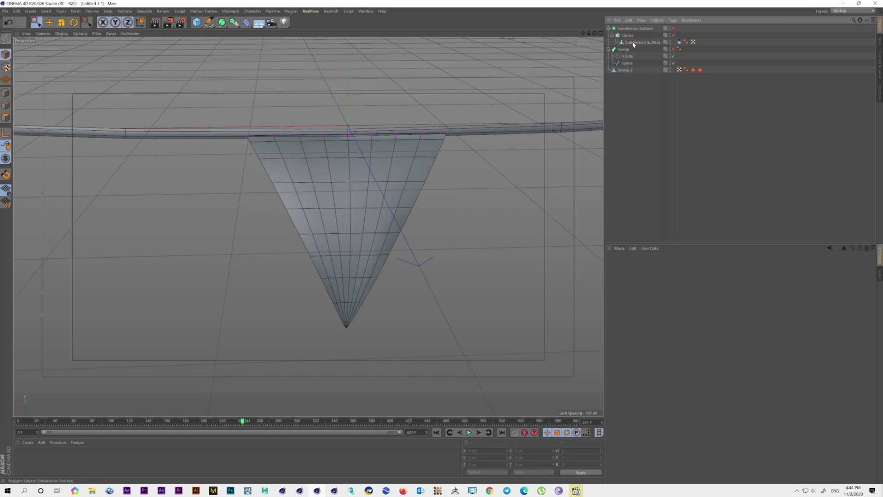
pyautogui.click(679, 42)
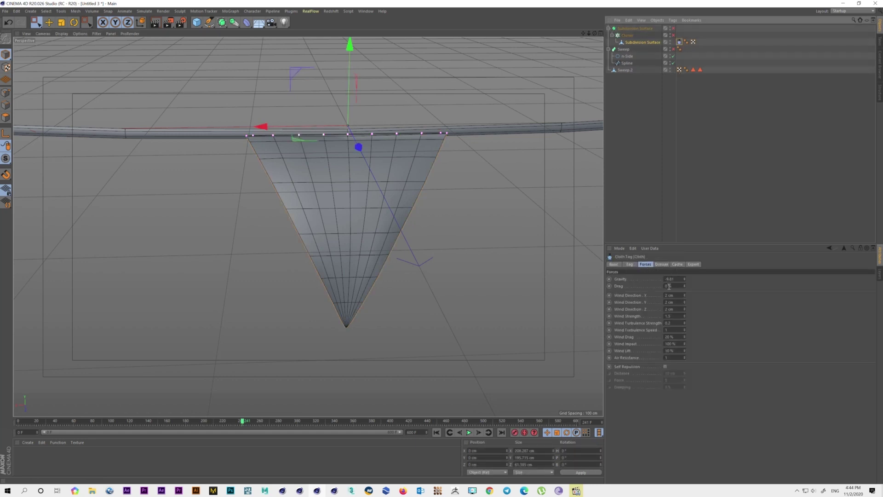
pyautogui.click(669, 286)
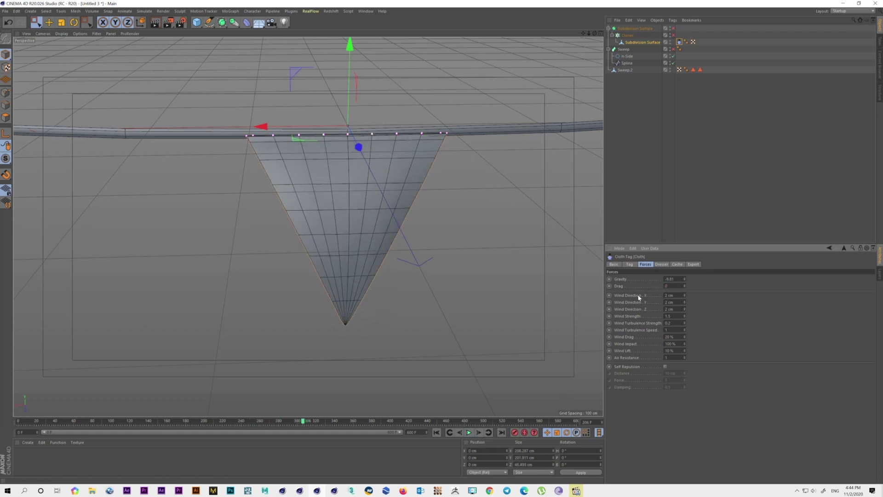
pyautogui.click(661, 264)
pyautogui.click(693, 264)
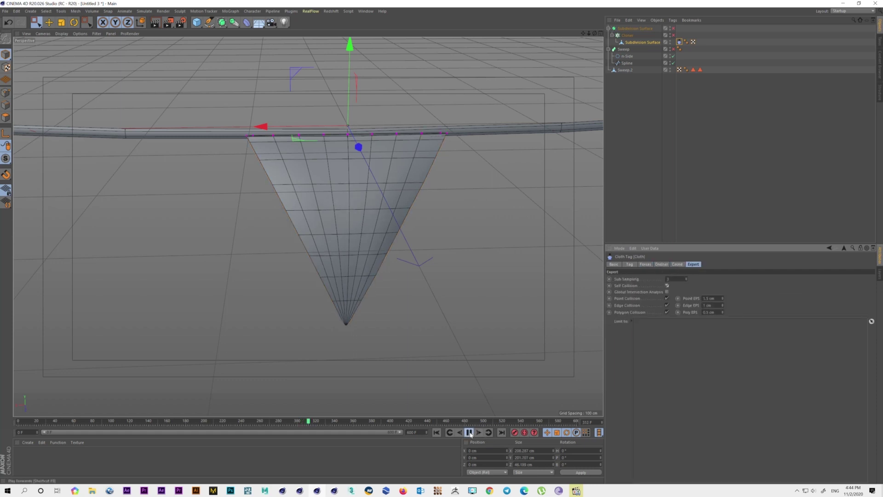
pyautogui.click(661, 264)
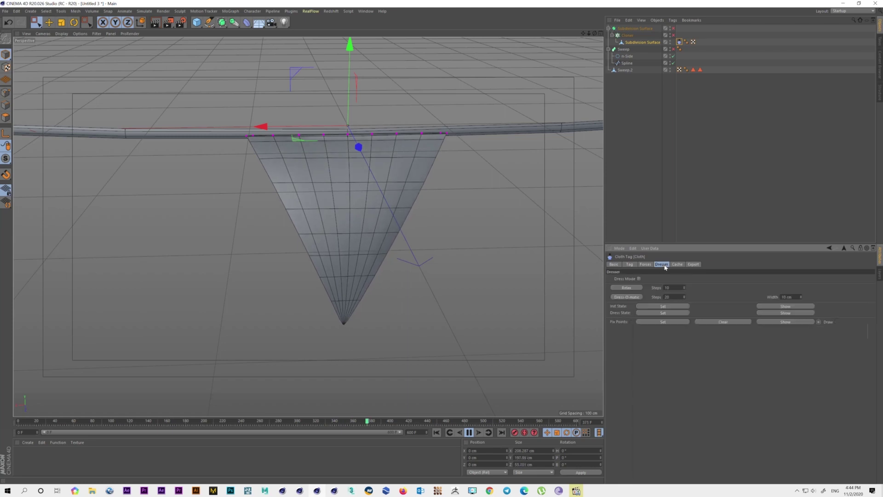
pyautogui.click(645, 264)
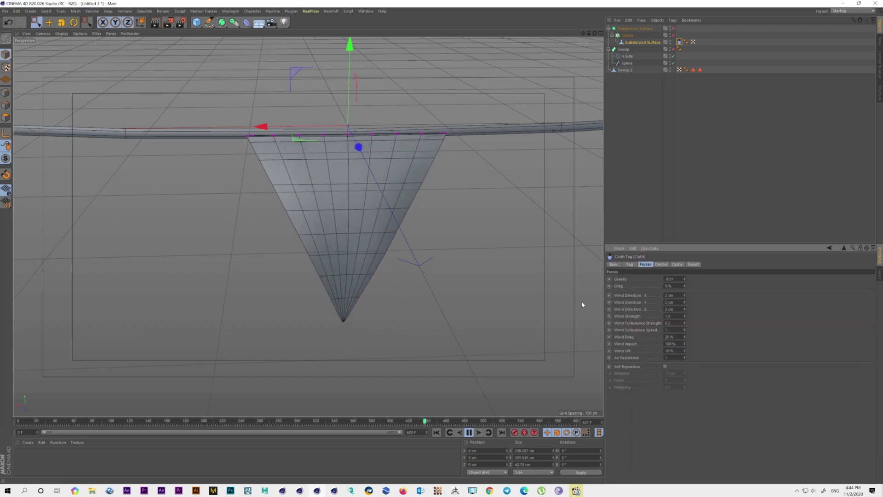
pyautogui.moveTo(388, 301)
pyautogui.keyDown('alt'); pyautogui.mouseDown()
pyautogui.moveTo(413, 305)
pyautogui.moveTo(354, 306)
pyautogui.mouseUp(); pyautogui.keyUp('alt')
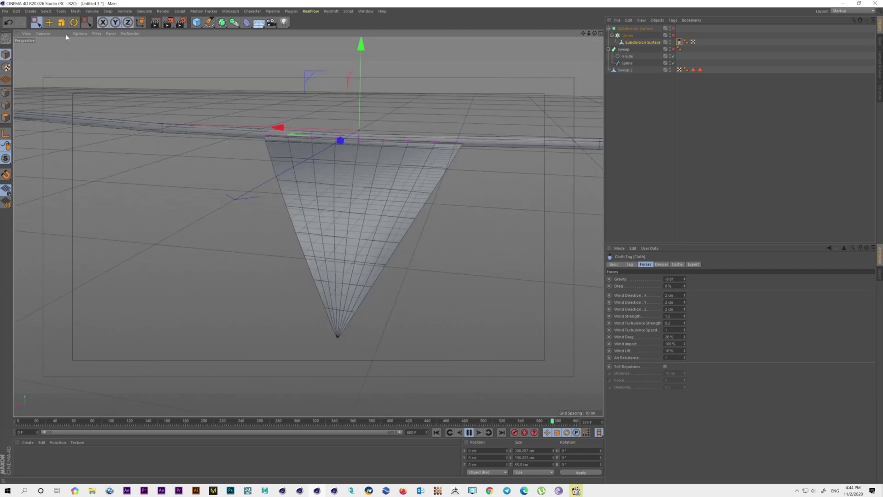
# Switch to Gouraud shading, duplicate the pennant inside the Cloner, and rewind to frame 0.
pyautogui.click(80, 34)
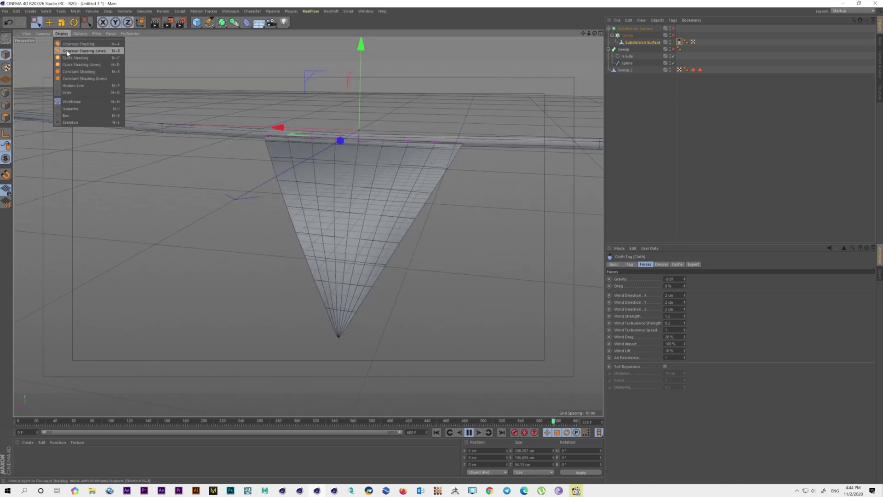
pyautogui.click(67, 51)
pyautogui.click(62, 34)
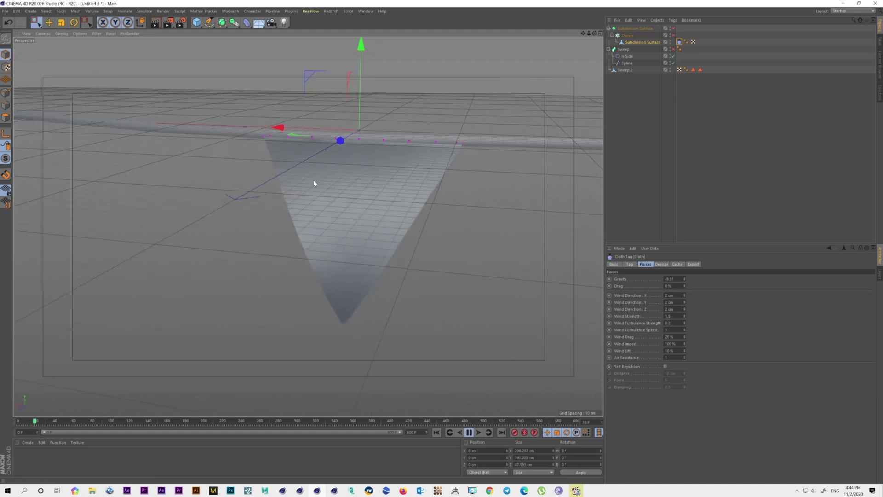
pyautogui.keyDown('alt'); pyautogui.moveTo(315, 183); pyautogui.dragTo(361, 201); pyautogui.keyUp('alt')
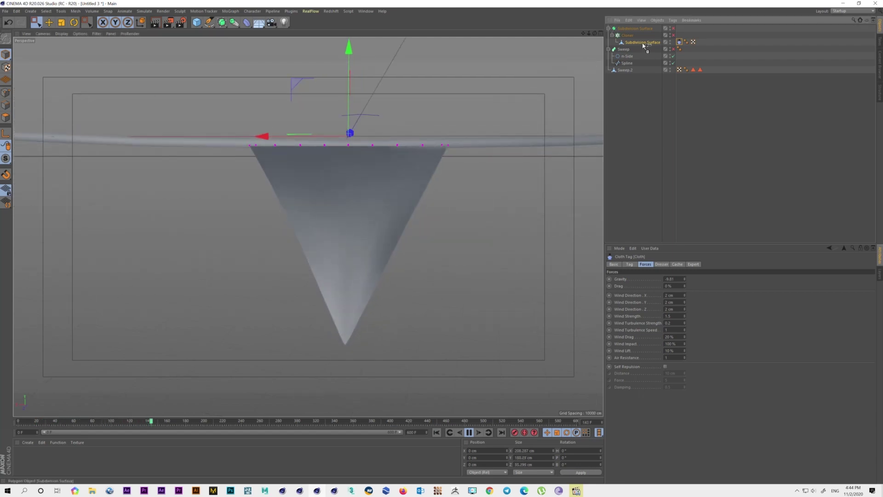
pyautogui.keyDown('ctrl'); pyautogui.moveTo(642, 45); pyautogui.dragTo(639, 52); pyautogui.keyUp('ctrl')
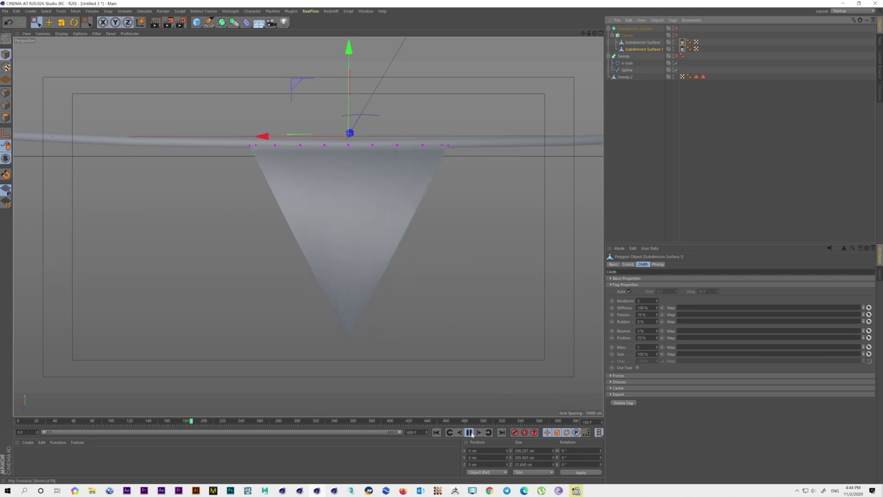
pyautogui.click(436, 433)
# Undo a trial sideways move of the copied pennant and inspect the copy's cloth settings.
pyautogui.moveTo(272, 132); pyautogui.dragTo(242, 142)
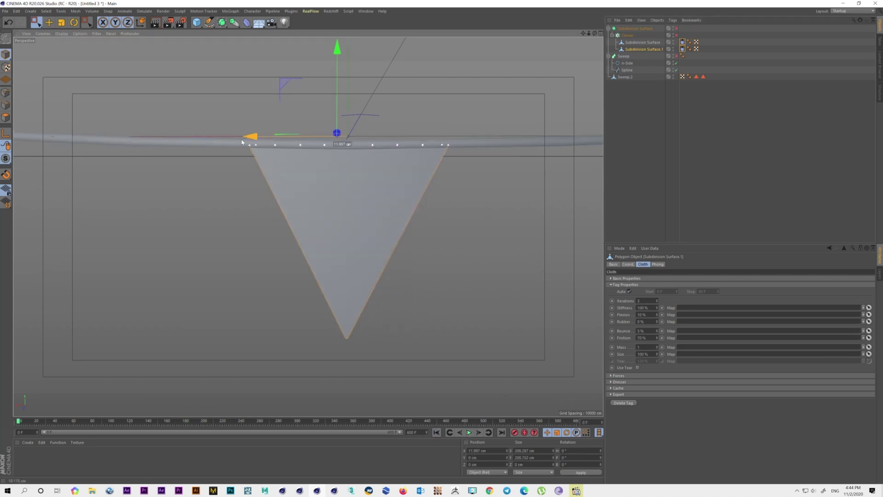
pyautogui.hotkey('ctrl', 'z')
pyautogui.press('e')
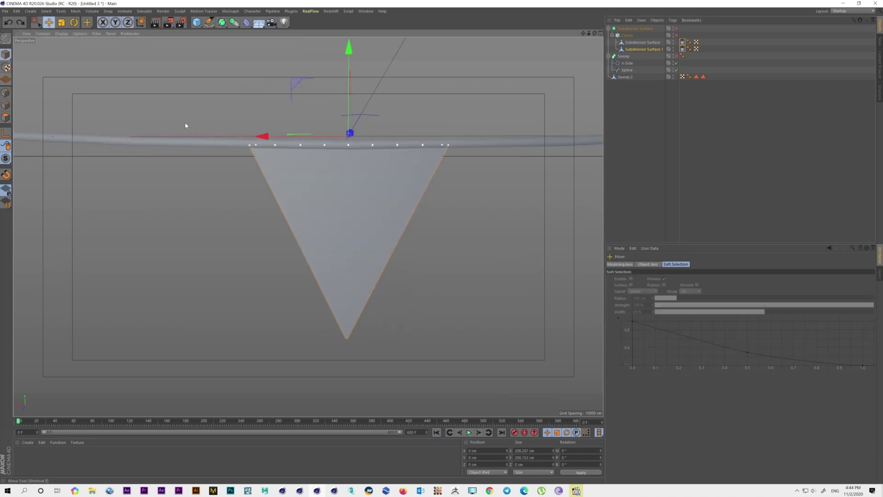
pyautogui.hotkey('ctrl', 'z')
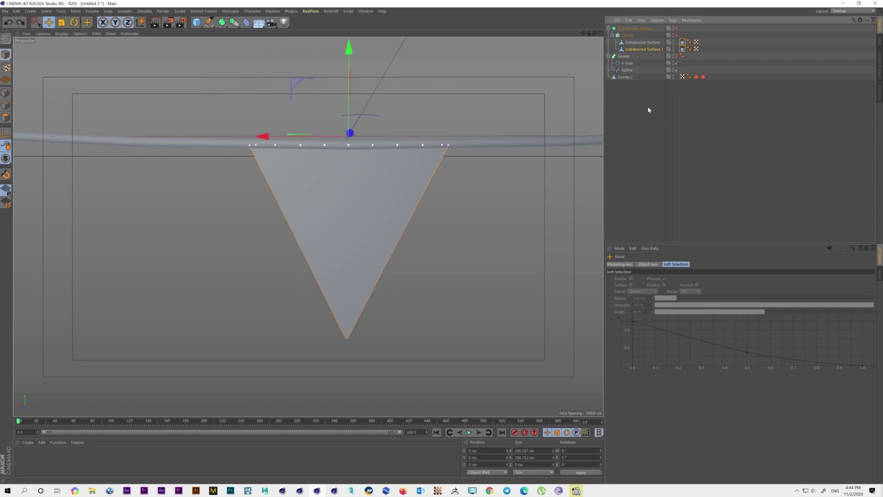
pyautogui.click(683, 49)
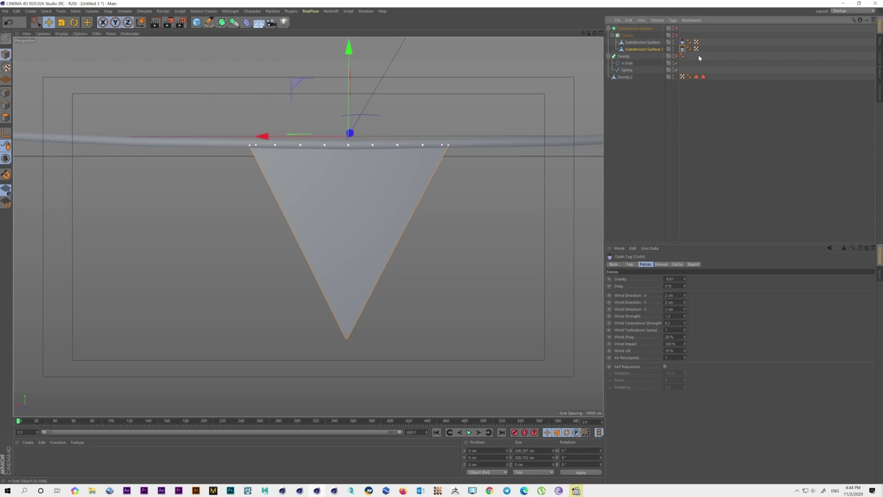
pyautogui.press('Delete')
pyautogui.click(653, 49)
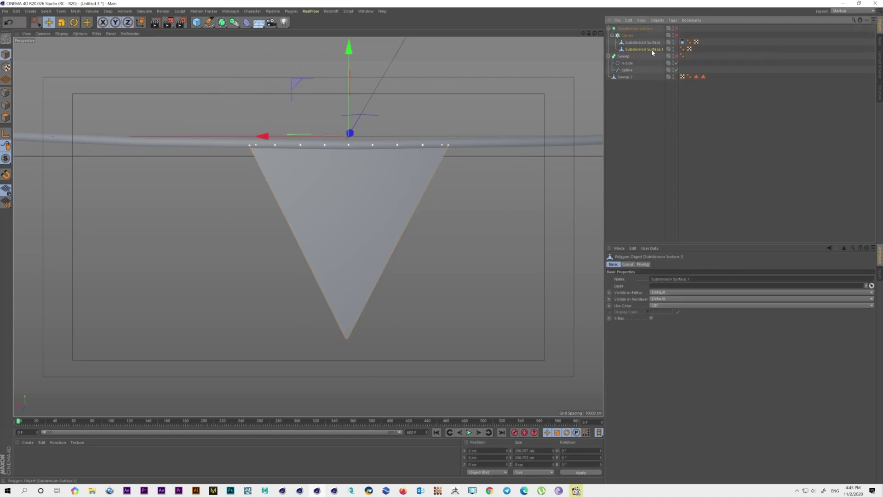
pyautogui.hotkey('ctrl', 'z')
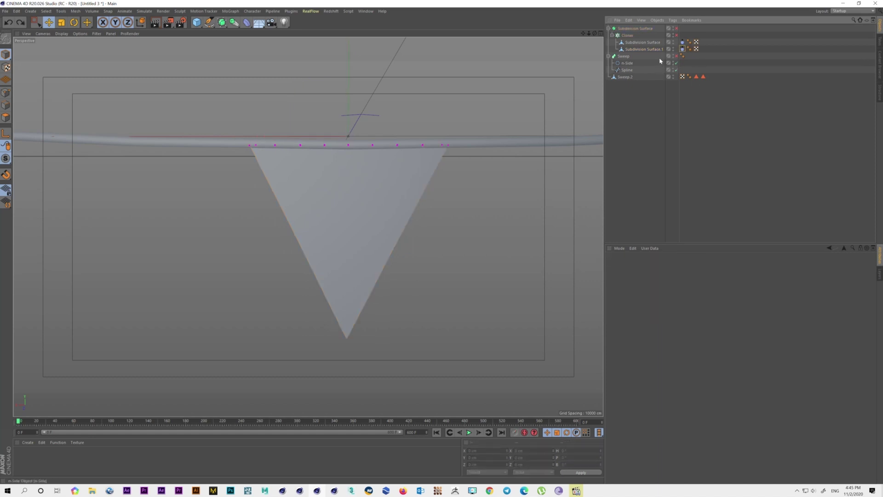
pyautogui.click(682, 49)
pyautogui.click(645, 264)
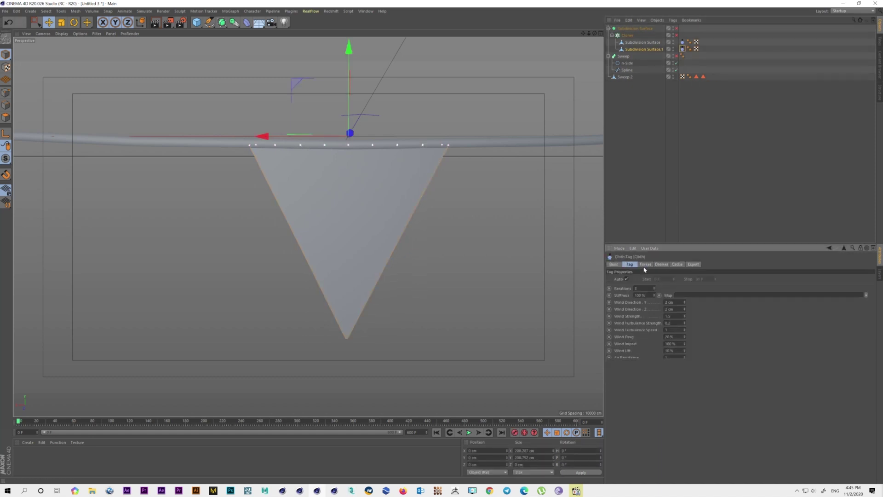
pyautogui.click(661, 264)
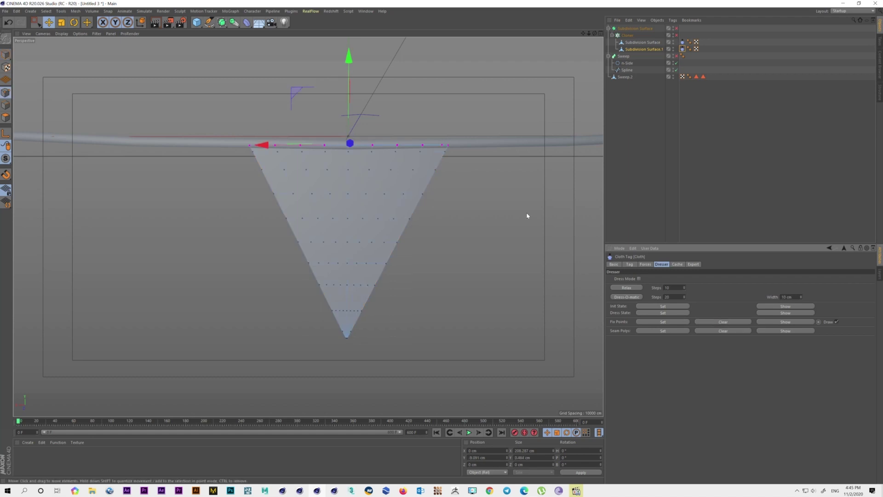
# In the front view, delete the copy's cloth tag and slide it left beside the original.
pyautogui.middleClick(496, 135)
pyautogui.middleClick(537, 238)
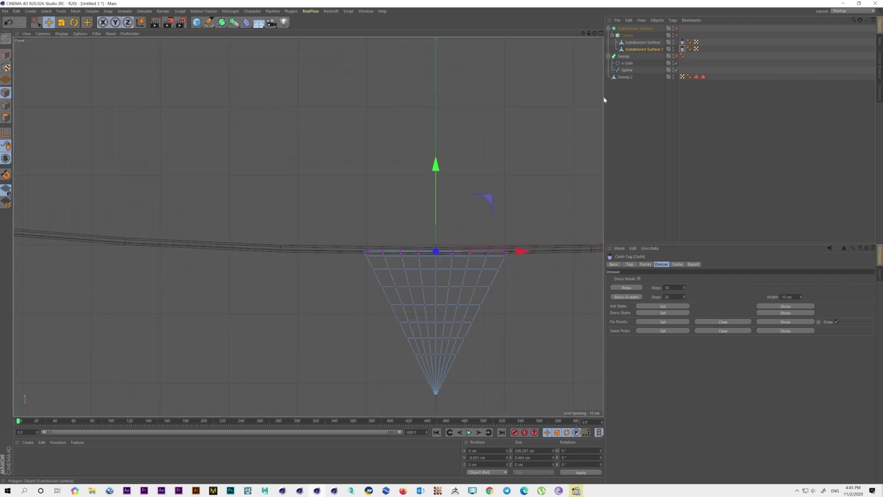
pyautogui.click(5, 57)
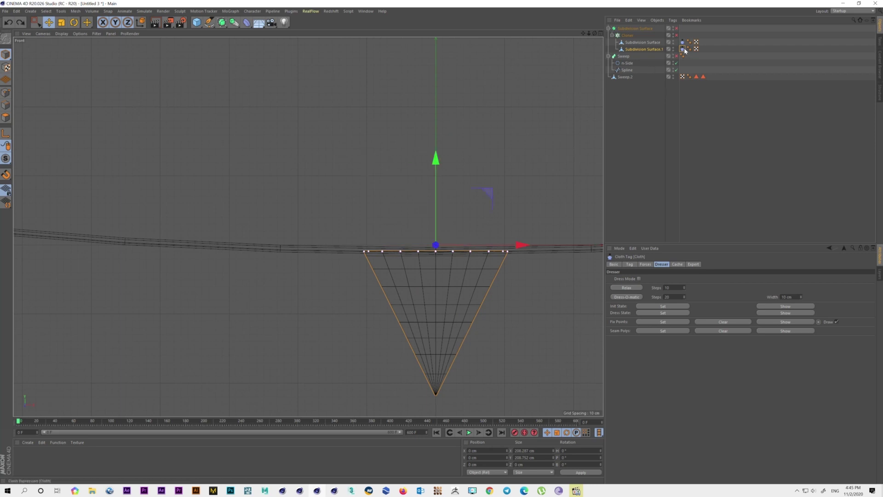
pyautogui.press('Delete')
pyautogui.click(642, 49)
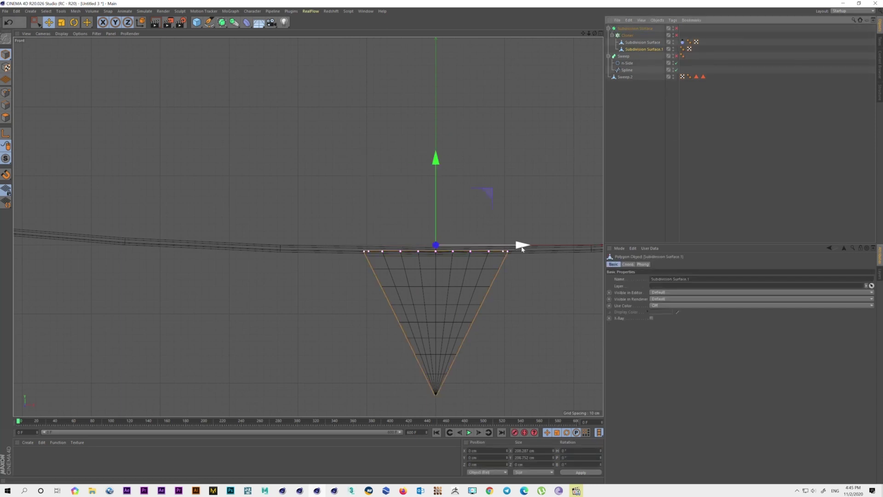
pyautogui.keyDown('ctrl'); pyautogui.moveTo(522, 248); pyautogui.dragTo(370, 244); pyautogui.keyUp('ctrl')
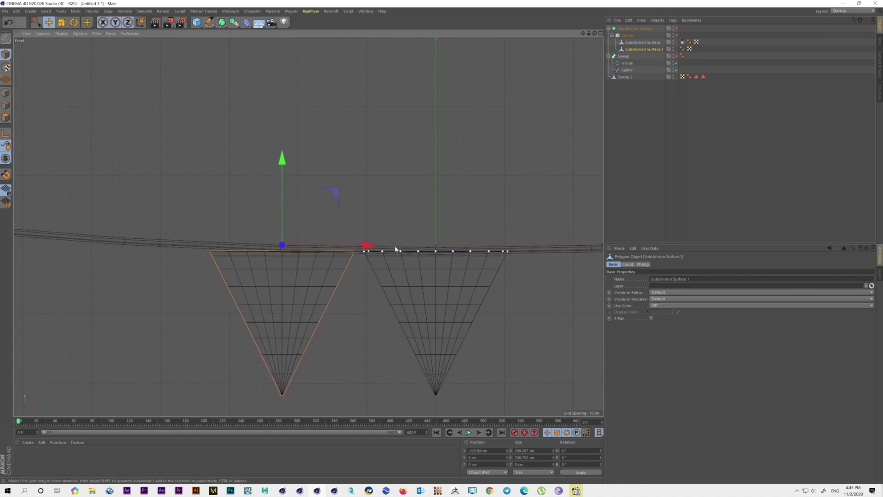
# Tilt the second pennant slightly to follow the tube and nudge it up.
pyautogui.scroll(-5, 396, 249)
pyautogui.scroll(1, 374, 255)
pyautogui.scroll(4, 373, 255)
pyautogui.moveTo(405, 256); pyautogui.dragTo(485, 257, button='middle')
pyautogui.click(74, 22)
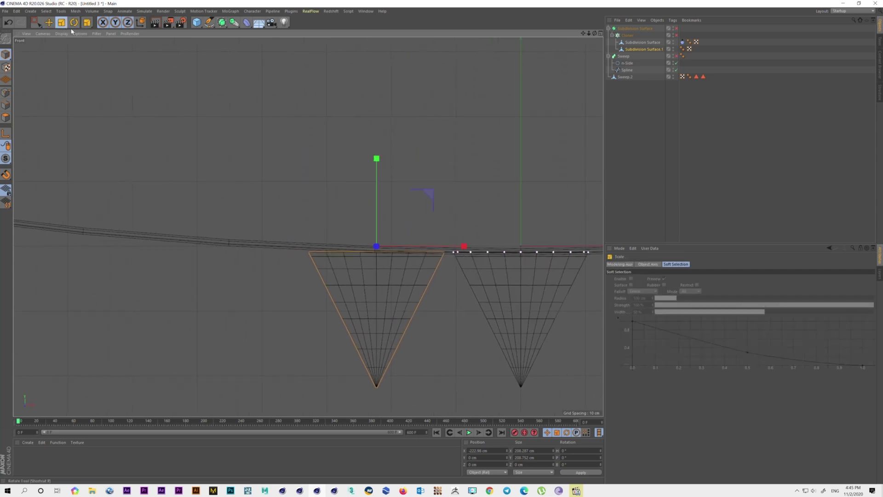
pyautogui.moveTo(422, 221); pyautogui.dragTo(423, 221)
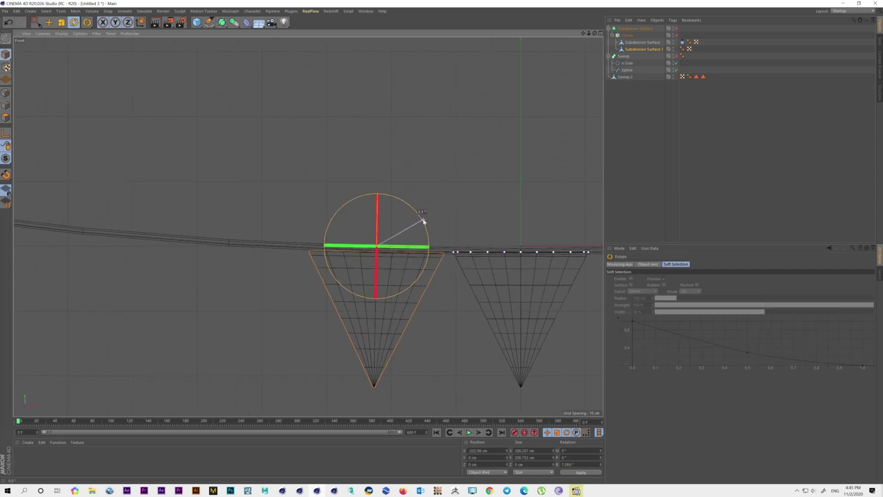
pyautogui.press('e')
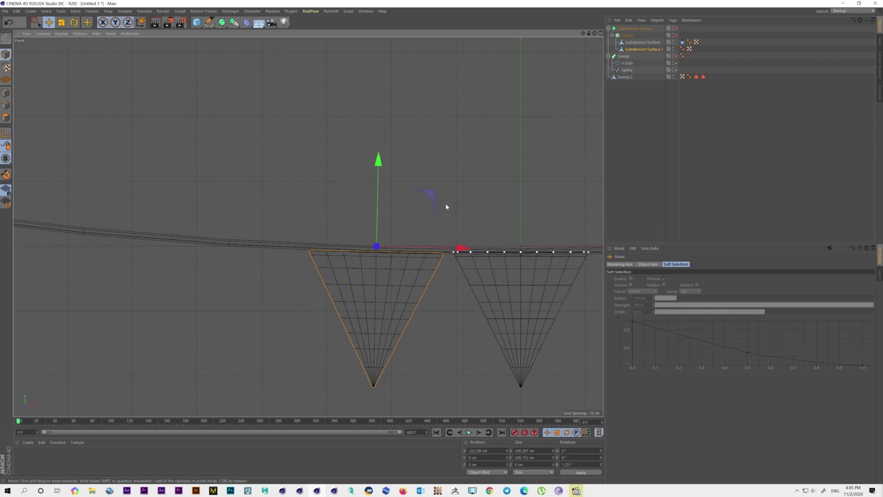
pyautogui.moveTo(428, 197); pyautogui.dragTo(431, 199)
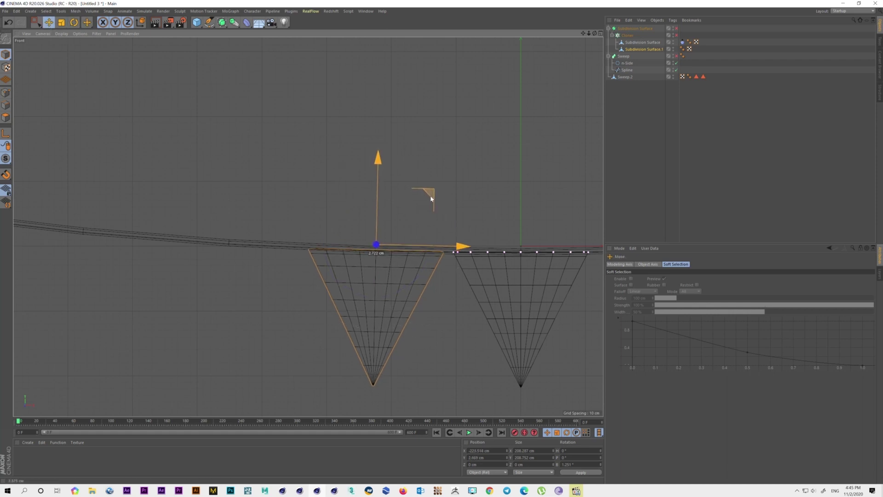
# Add a Cloth simulation tag to Subdivision Surface.1 and fix its top-edge points.
pyautogui.rightClick(652, 50)
pyautogui.moveTo(676, 115)
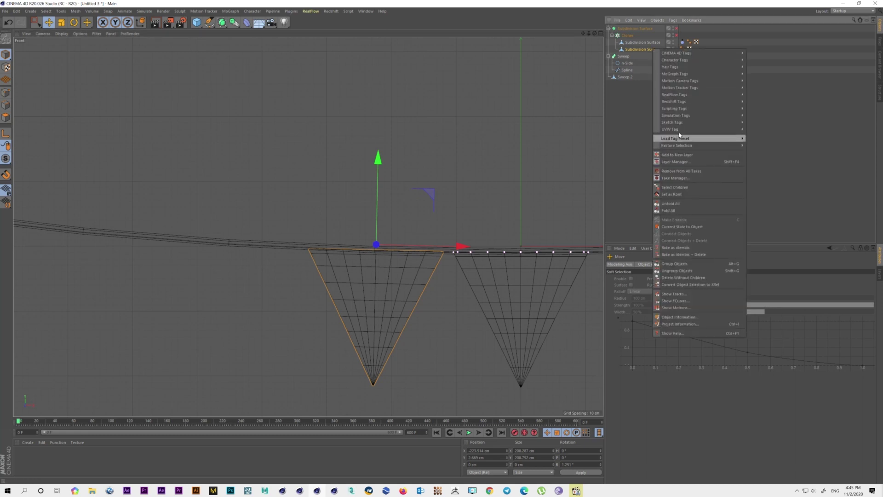
pyautogui.click(758, 157)
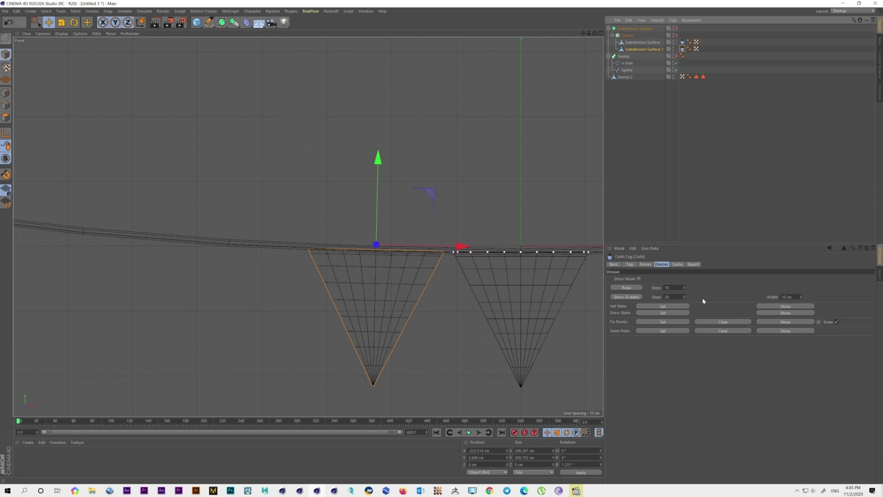
pyautogui.click(7, 93)
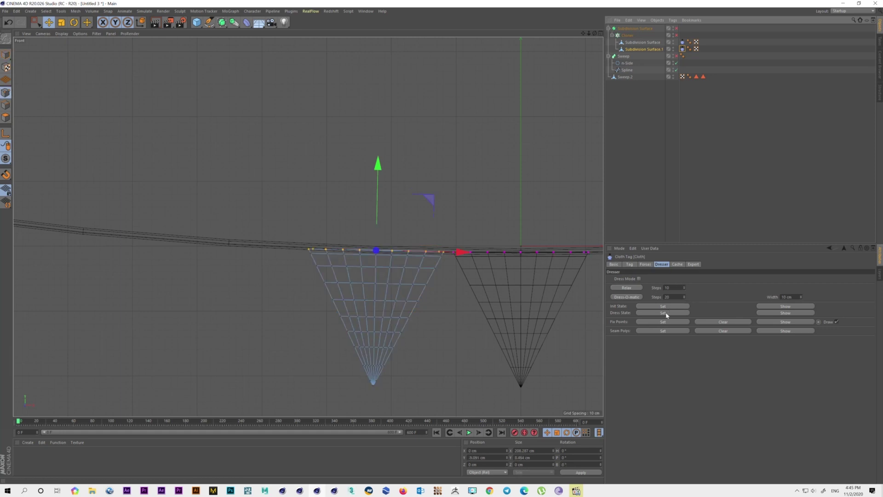
pyautogui.click(663, 323)
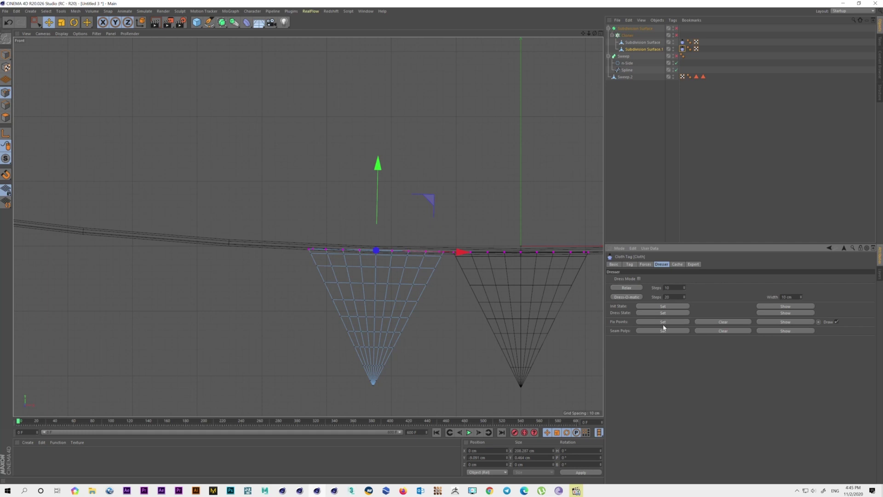
# Play the simulation and bring up the second pennant's cloth Forces tab.
pyautogui.click(468, 434)
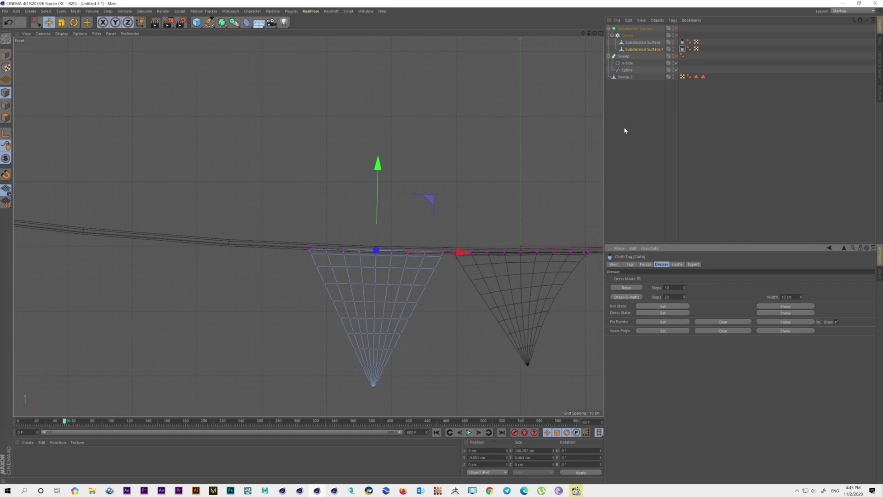
pyautogui.click(683, 50)
pyautogui.click(645, 265)
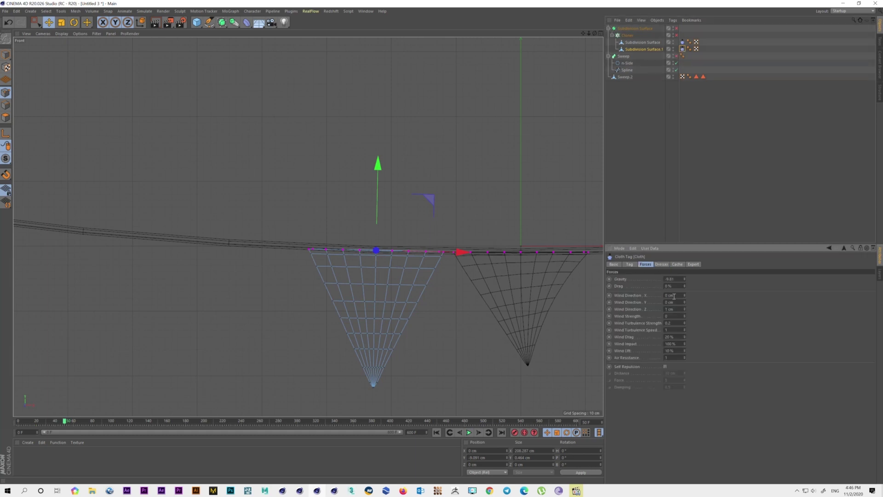
pyautogui.click(662, 265)
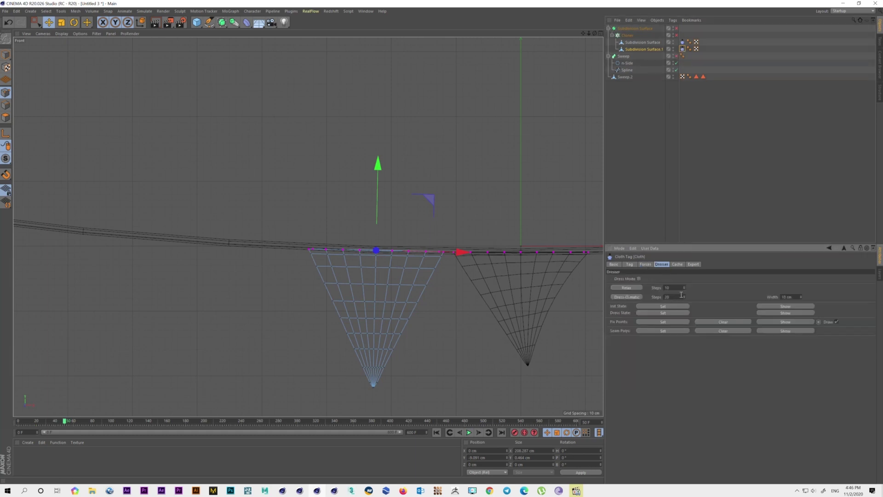
pyautogui.click(640, 265)
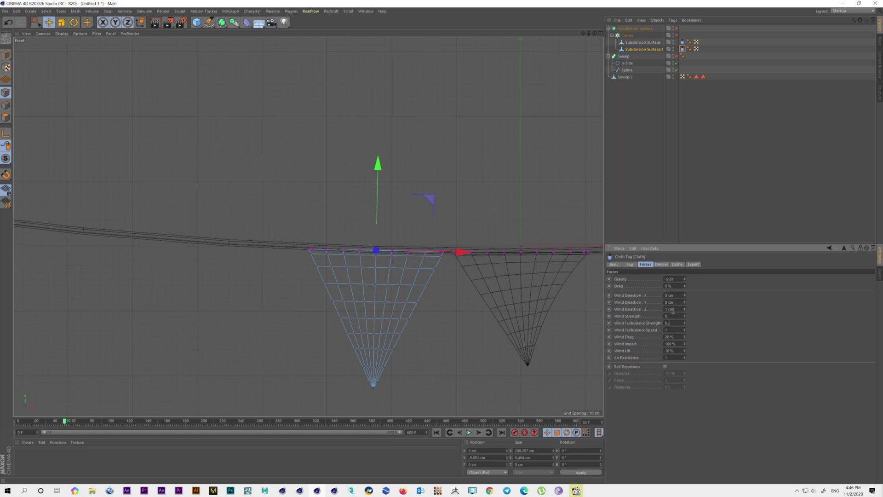
# Play the cloth simulation in a full-size Perspective view and inspect the pennants.
pyautogui.middleClick(482, 217)
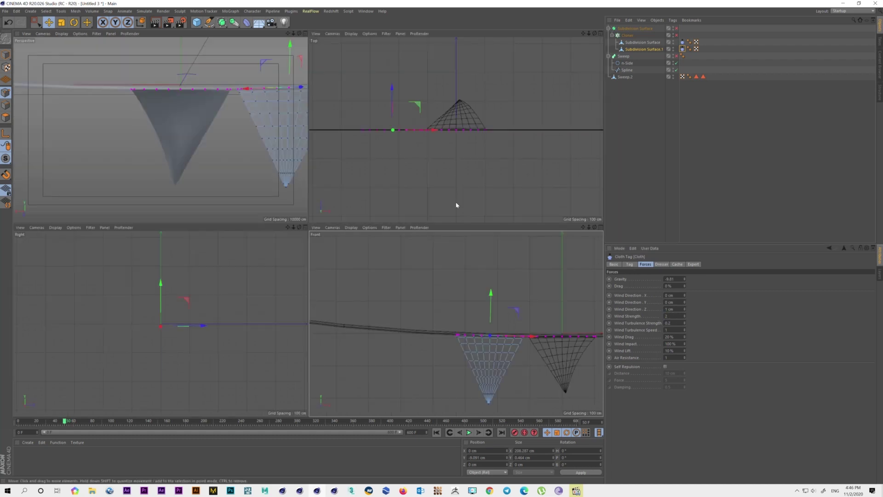
pyautogui.press('F1')
pyautogui.click(468, 432)
pyautogui.moveTo(469, 402)
pyautogui.keyDown('alt'); pyautogui.mouseDown()
pyautogui.moveTo(469, 331)
pyautogui.moveTo(360, 338)
pyautogui.moveTo(364, 345)
pyautogui.mouseUp(); pyautogui.keyUp('alt')
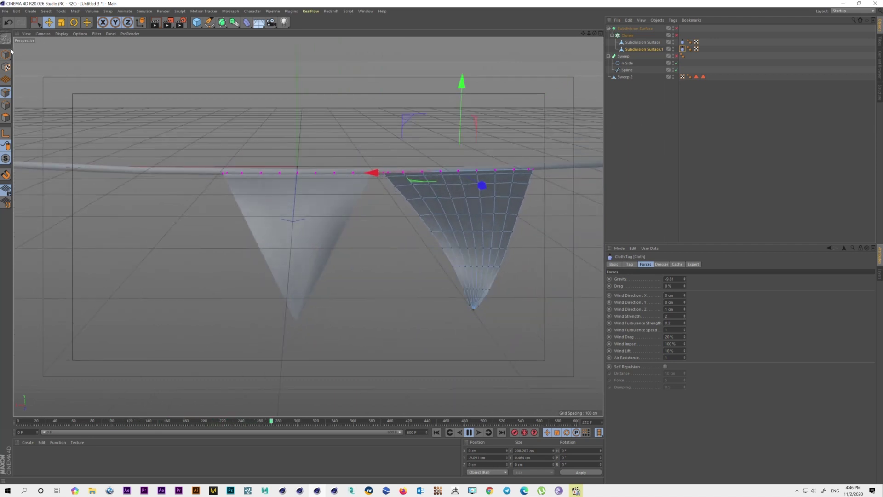
pyautogui.click(642, 50)
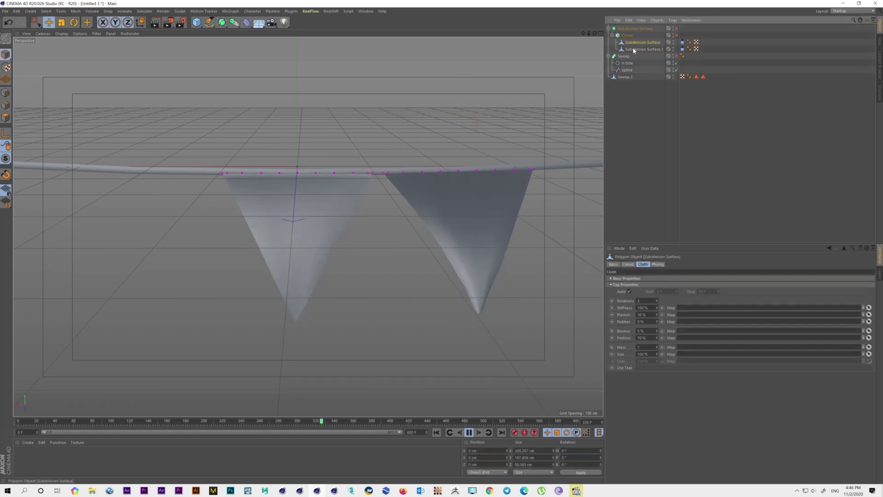
pyautogui.keyDown('alt'); pyautogui.moveTo(392, 262); pyautogui.dragTo(443, 264); pyautogui.keyUp('alt')
# Set the second pennant's cloth Wind Direction Y to 2 cm and Z to -2 cm.
pyautogui.click(682, 49)
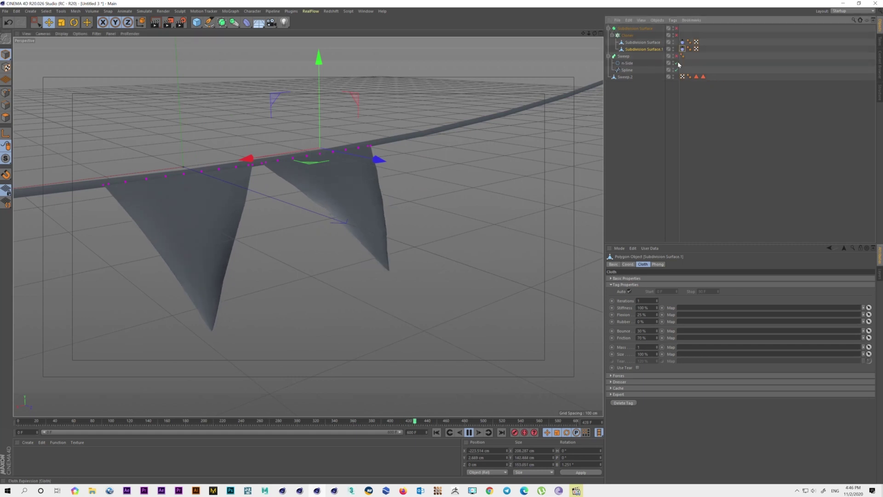
pyautogui.click(645, 264)
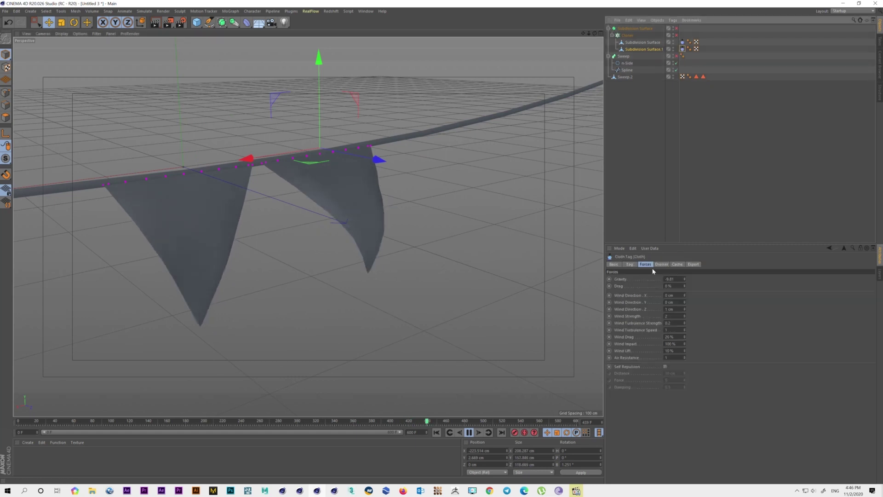
pyautogui.click(667, 302)
pyautogui.write('2')
pyautogui.press('Return')
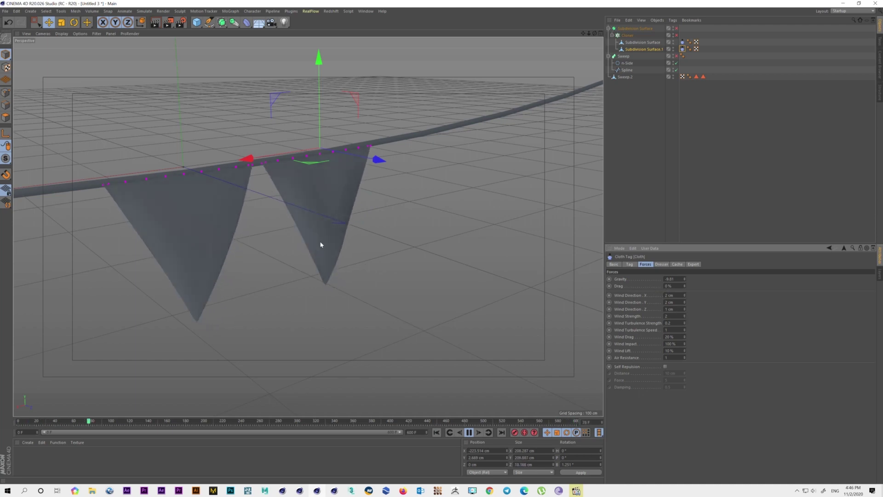
pyautogui.keyDown('alt'); pyautogui.moveTo(319, 244); pyautogui.dragTo(405, 239, button='middle'); pyautogui.keyUp('alt')
pyautogui.keyDown('alt'); pyautogui.moveTo(404, 240); pyautogui.dragTo(447, 226); pyautogui.keyUp('alt')
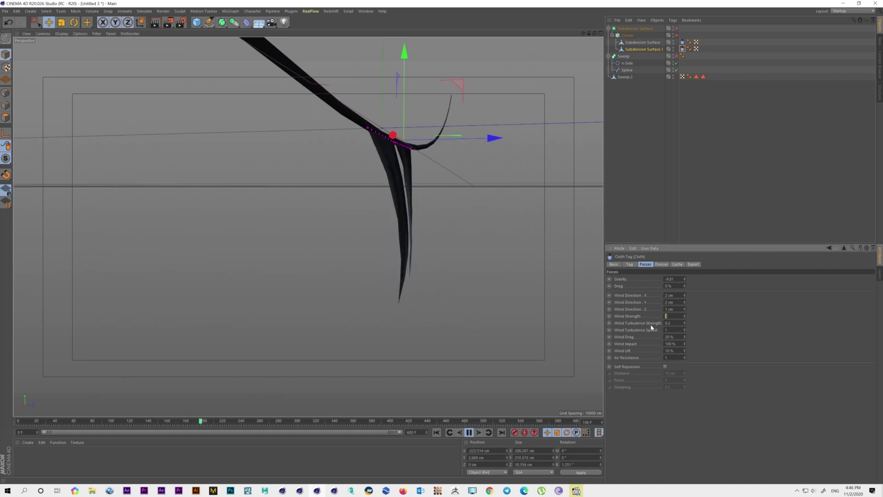
pyautogui.write('-2')
pyautogui.press('Return')
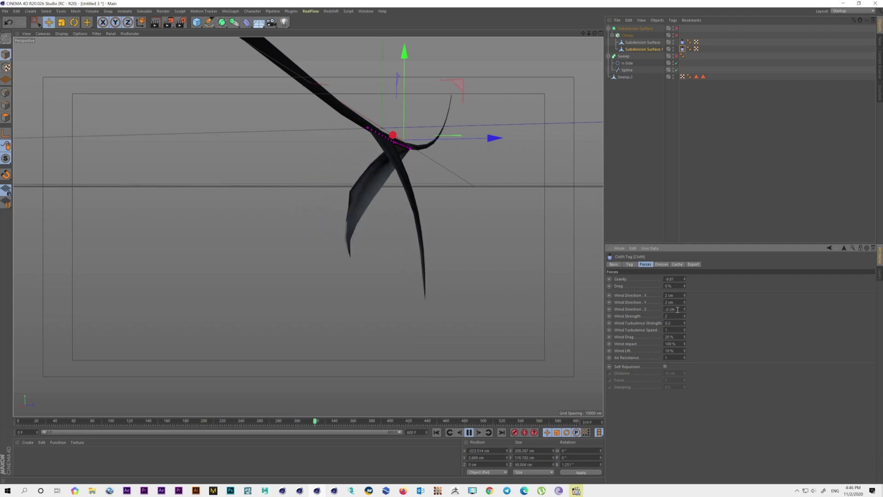
# Reduce Wind Direction Z to -1 cm and orbit to watch both pennants sway.
pyautogui.click(667, 309)
pyautogui.write('-1')
pyautogui.press('Return')
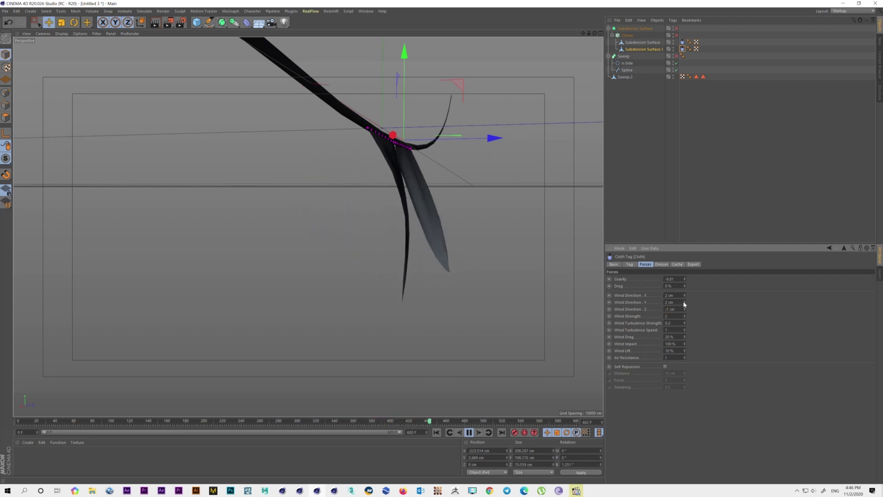
pyautogui.moveTo(404, 228)
pyautogui.keyDown('alt'); pyautogui.mouseDown()
pyautogui.moveTo(403, 239)
pyautogui.moveTo(351, 241)
pyautogui.moveTo(404, 248)
pyautogui.moveTo(381, 271)
pyautogui.moveTo(343, 275)
pyautogui.mouseUp(); pyautogui.keyUp('alt')
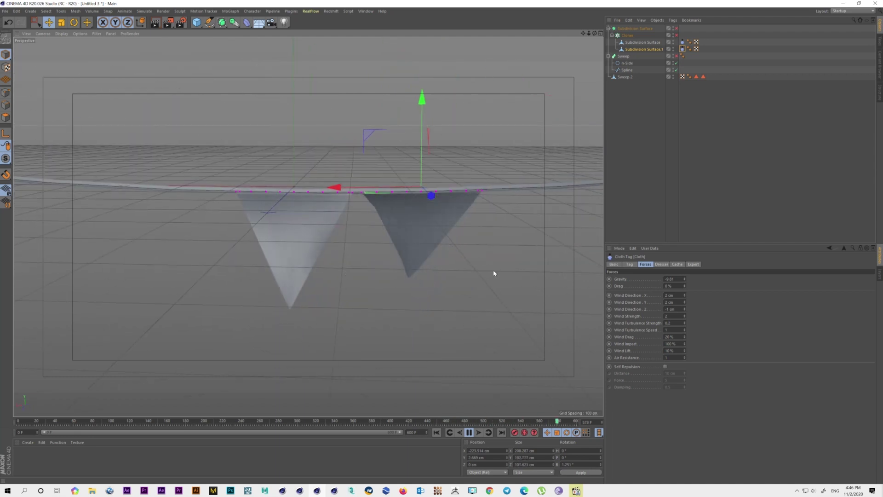
pyautogui.moveTo(492, 275)
pyautogui.keyDown('alt'); pyautogui.mouseDown()
pyautogui.moveTo(414, 244)
pyautogui.moveTo(449, 238)
pyautogui.mouseUp(); pyautogui.keyUp('alt')
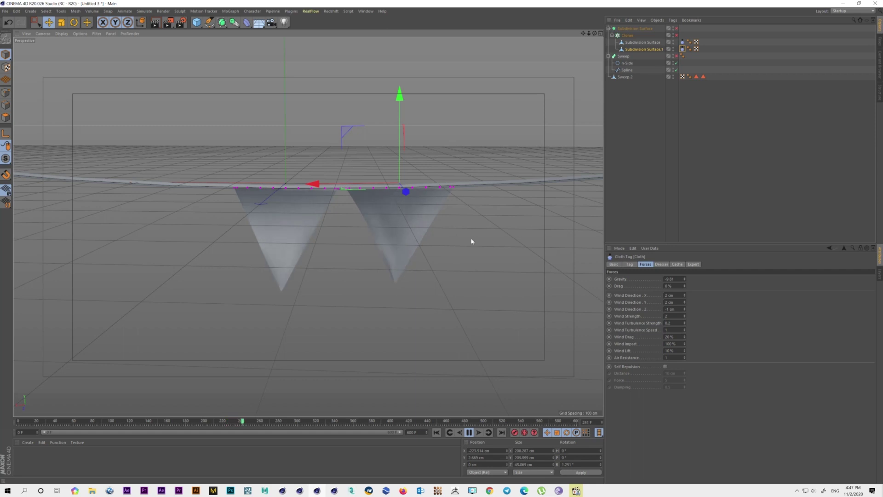
pyautogui.moveTo(472, 242)
pyautogui.keyDown('alt'); pyautogui.mouseDown()
pyautogui.moveTo(469, 251)
pyautogui.moveTo(409, 251)
pyautogui.mouseUp(); pyautogui.keyUp('alt')
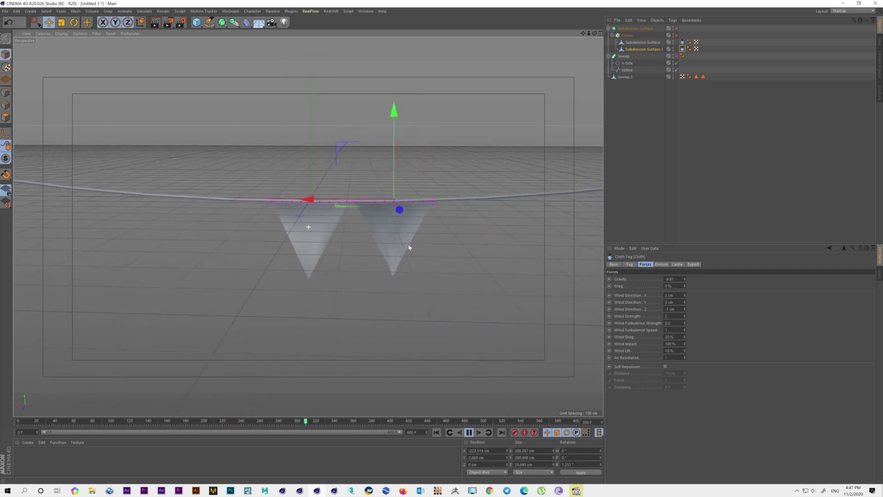
# Enable the Cloner and play the animation to preview the full row of pennants.
pyautogui.click(676, 35)
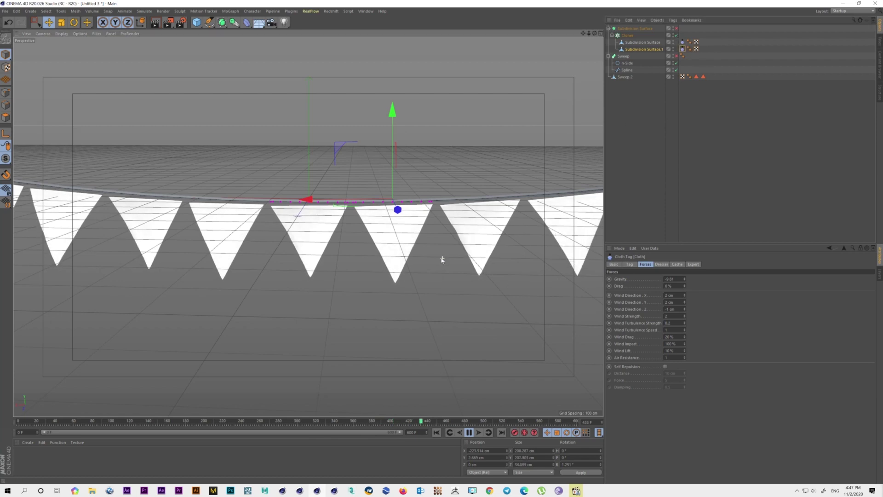
pyautogui.keyDown('alt'); pyautogui.moveTo(442, 258); pyautogui.dragTo(367, 261); pyautogui.keyUp('alt')
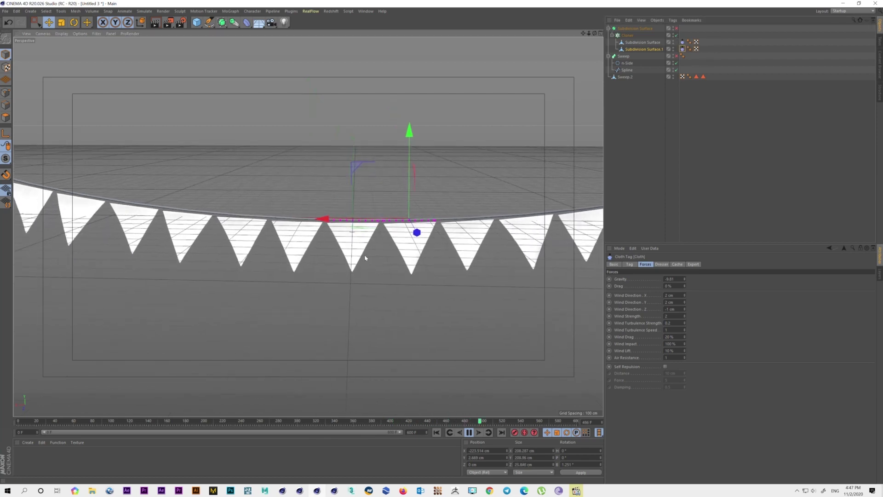
pyautogui.click(469, 432)
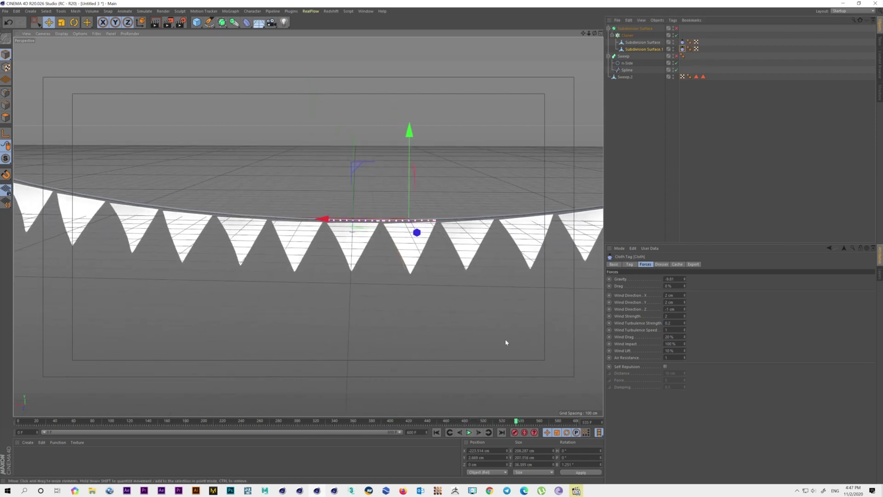
pyautogui.click(628, 28)
pyautogui.click(627, 36)
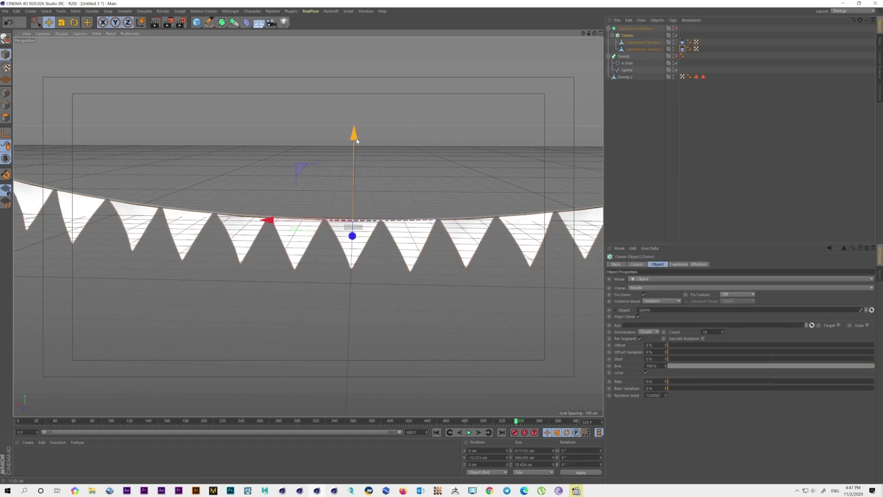
pyautogui.click(469, 433)
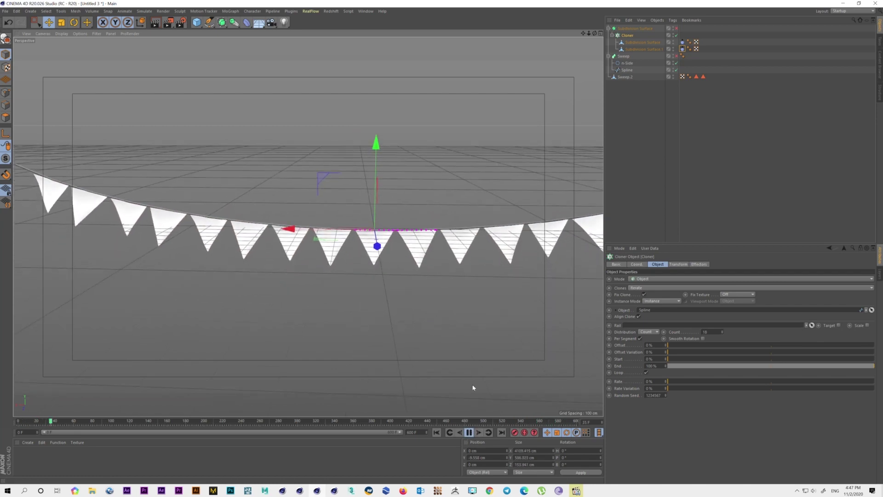
pyautogui.click(469, 432)
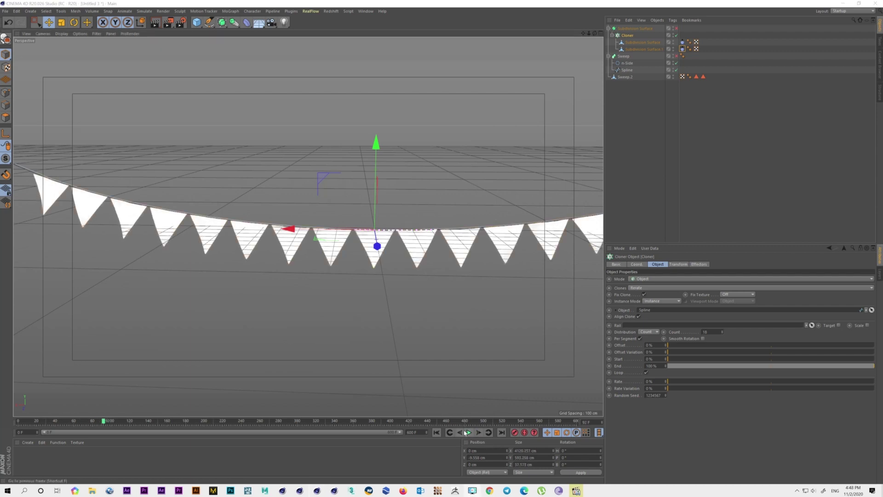
pyautogui.click(467, 432)
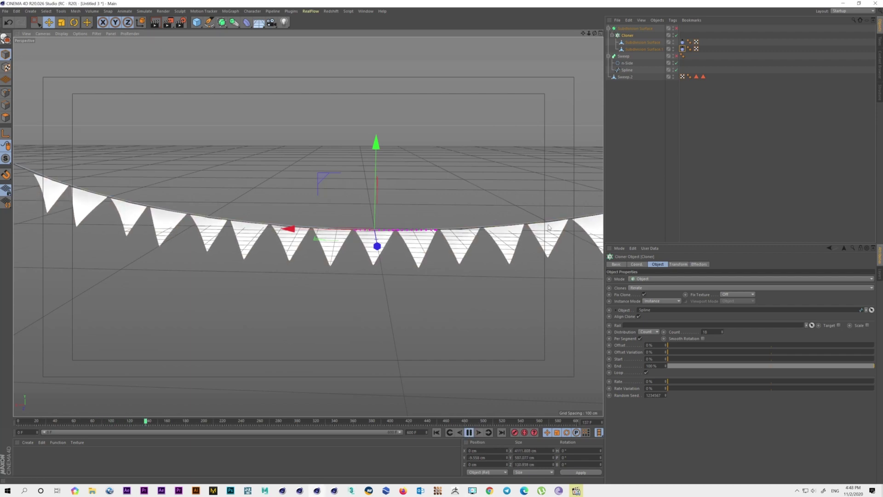
# Set the Cloth tag's Wind Strength to 2.
pyautogui.click(682, 43)
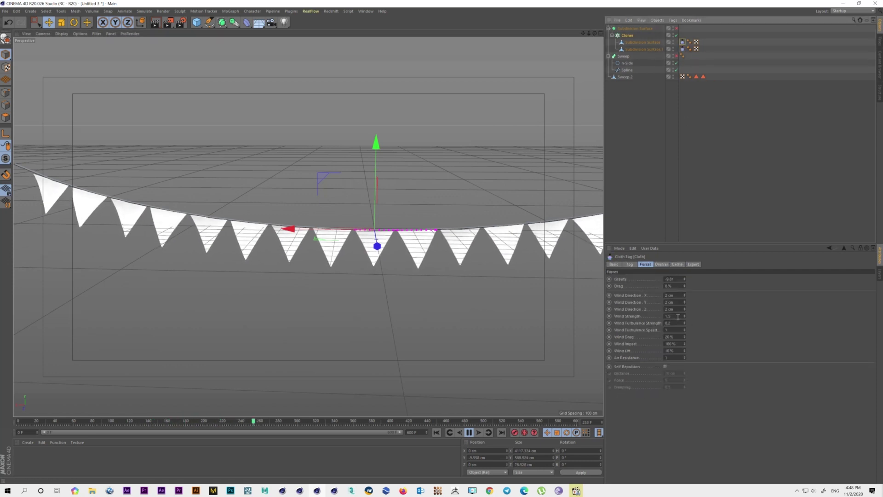
pyautogui.doubleClick(667, 315)
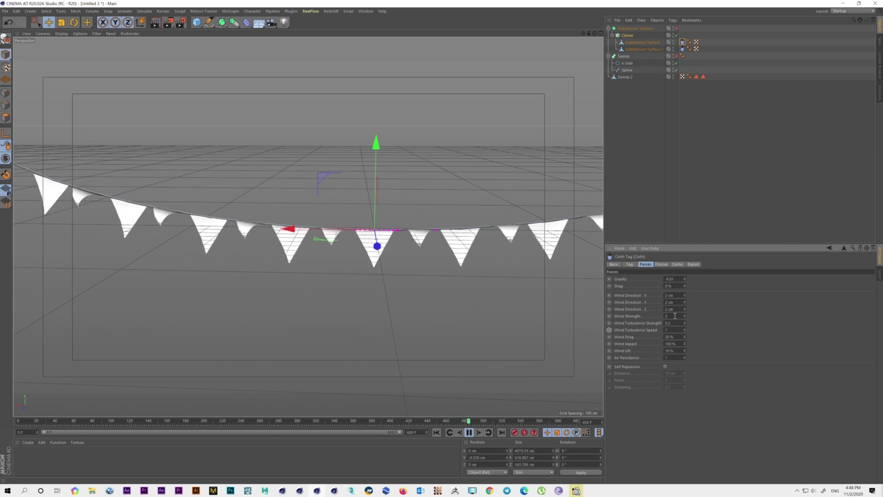
pyautogui.write('2')
pyautogui.press('Return')
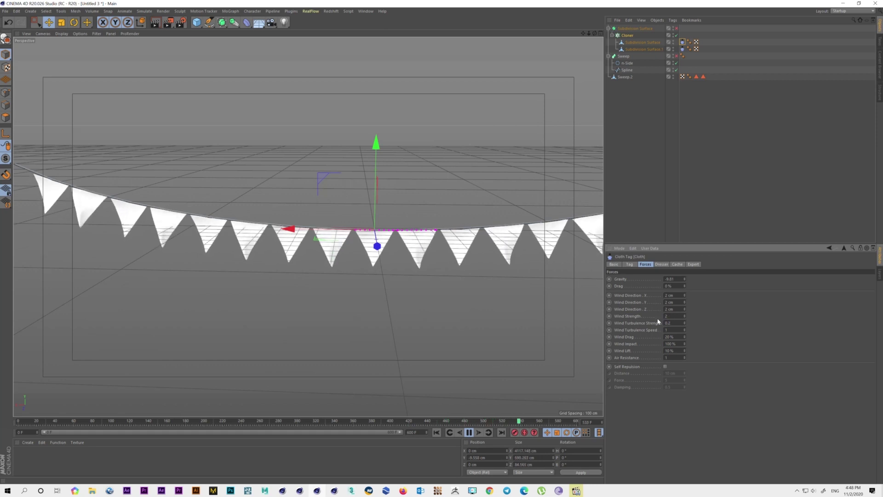
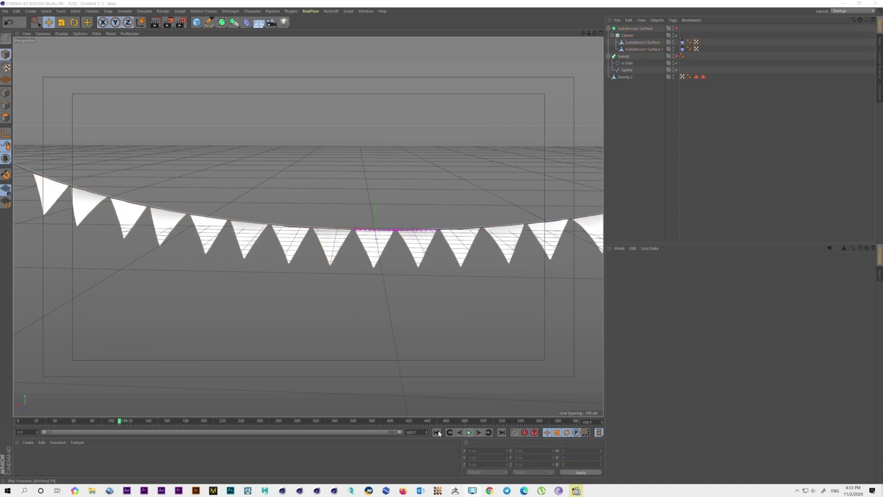
# Rewind to the first frame, disable the Cloner, and maximize the Front viewport on the two flags.
pyautogui.click(437, 432)
pyautogui.click(676, 36)
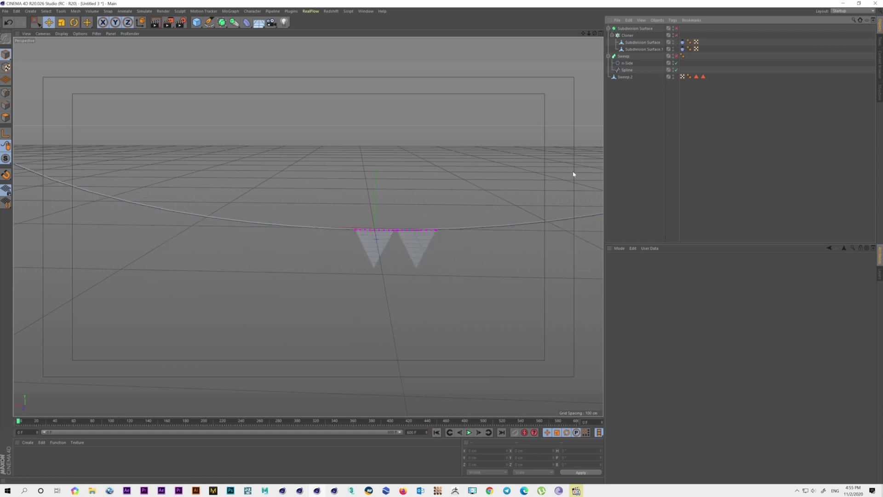
pyautogui.middleClick(510, 239)
pyautogui.scroll(-3, 512, 315)
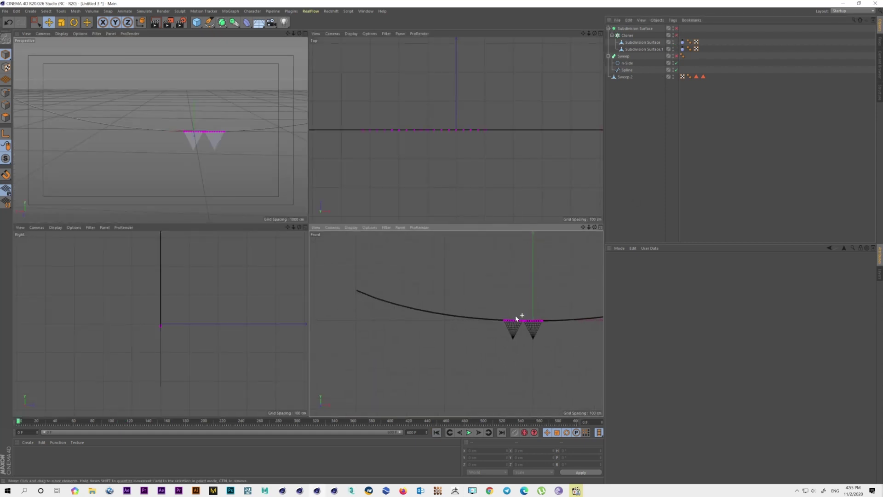
pyautogui.scroll(3, 450, 318)
pyautogui.middleClick(455, 318)
# Duplicate Subdivision Surface.1 under the Cloner and delete the copy's Cloth tag.
pyautogui.moveTo(363, 231); pyautogui.dragTo(400, 224, button='middle')
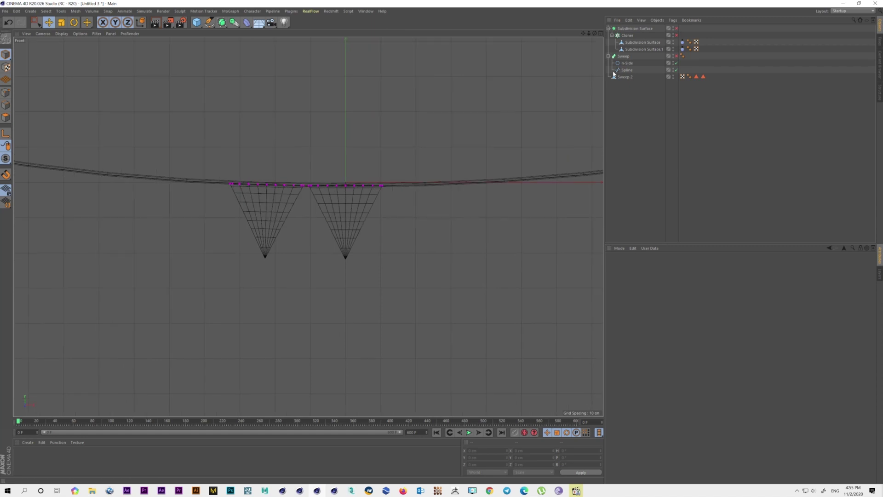
pyautogui.click(640, 49)
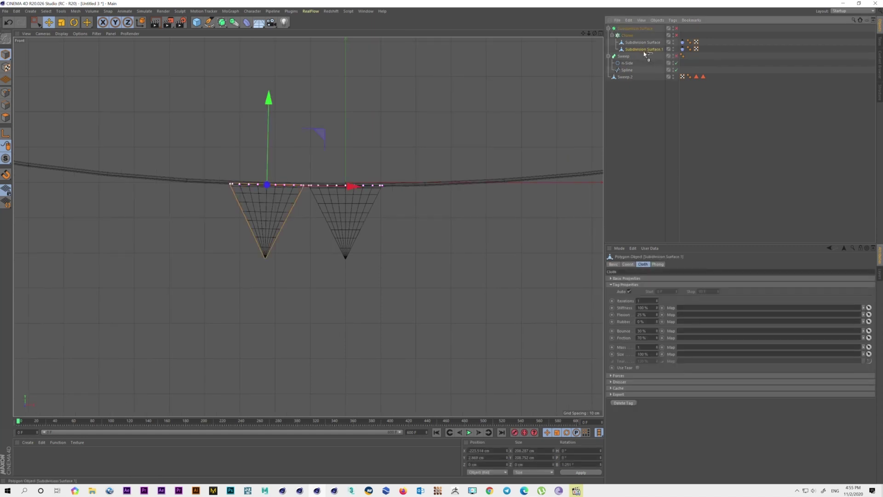
pyautogui.keyDown('ctrl'); pyautogui.moveTo(644, 53); pyautogui.dragTo(644, 57); pyautogui.keyUp('ctrl')
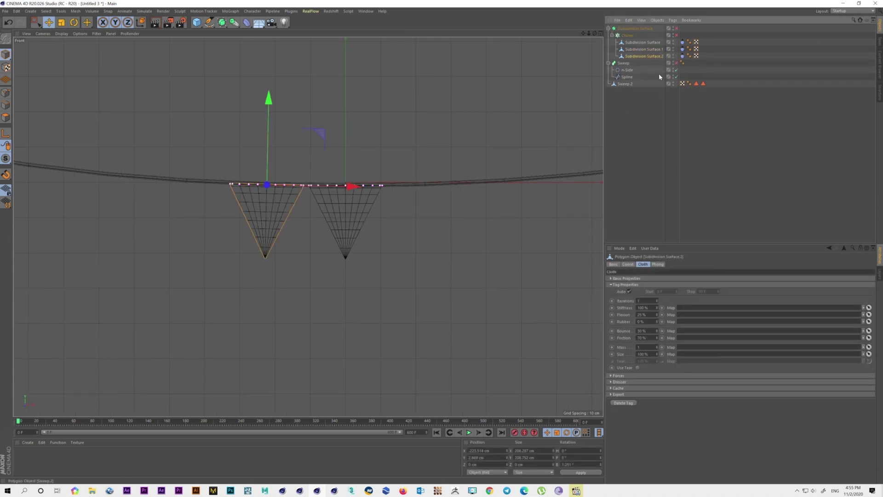
pyautogui.press('Delete')
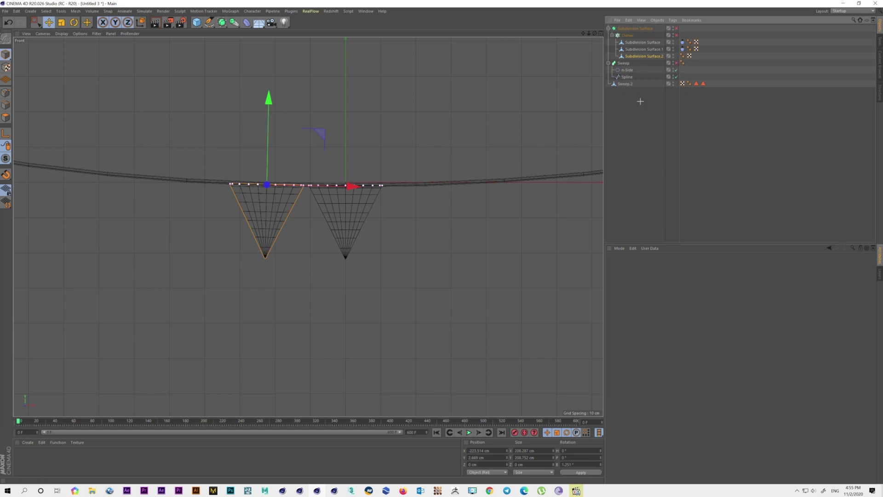
pyautogui.click(643, 56)
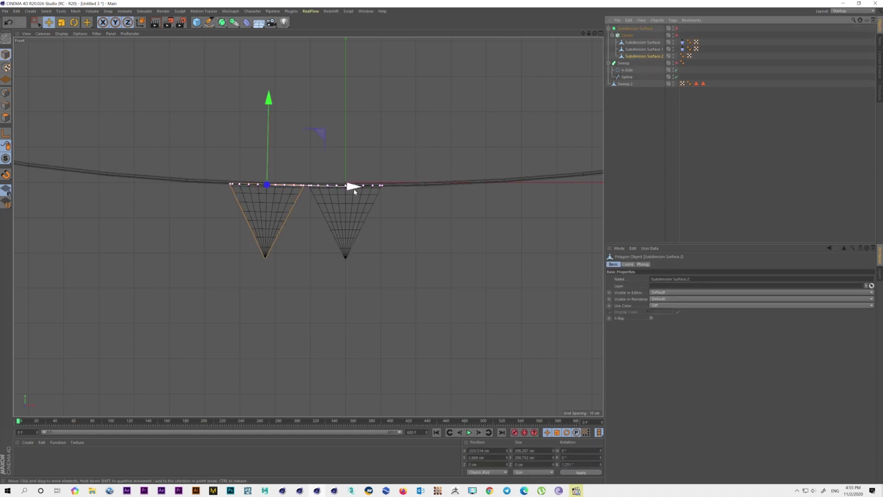
# Slide Subdivision Surface.2 right along the string, raise it, and tilt it to the rope.
pyautogui.moveTo(354, 191); pyautogui.dragTo(510, 192)
pyautogui.scroll(5, 422, 190)
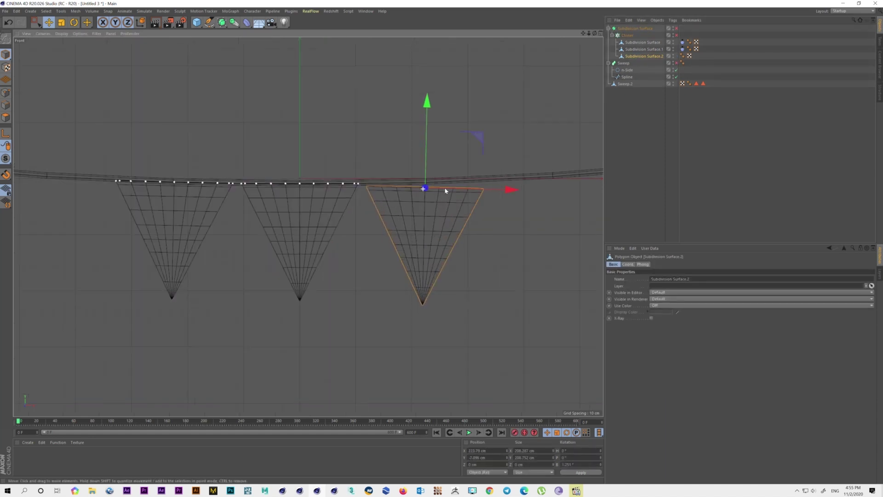
pyautogui.moveTo(428, 115); pyautogui.dragTo(425, 116)
pyautogui.click(76, 24)
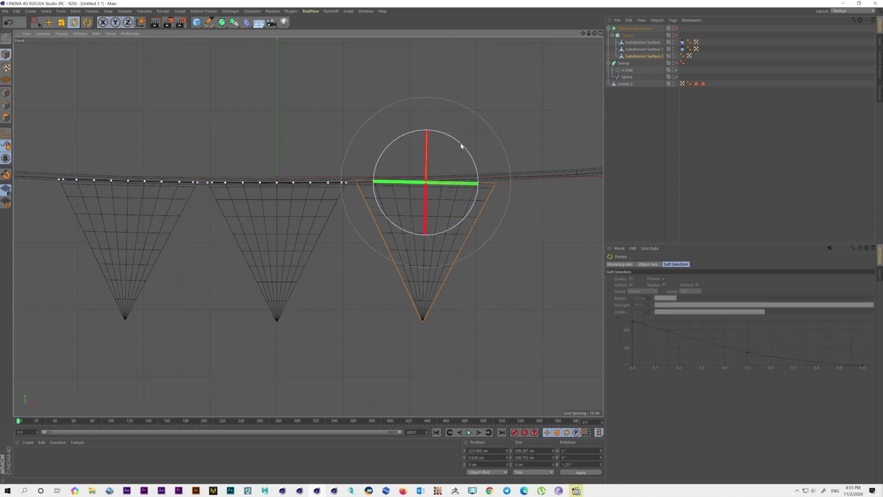
pyautogui.moveTo(459, 144); pyautogui.dragTo(459, 144)
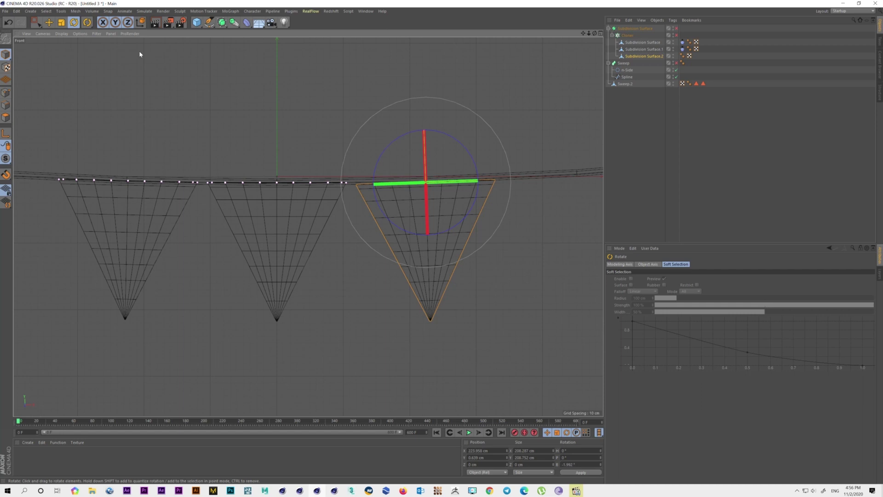
# Fine-tune the third flag's height and tilt so its top edge follows the sagging rope.
pyautogui.click(49, 22)
pyautogui.moveTo(422, 102); pyautogui.dragTo(423, 100)
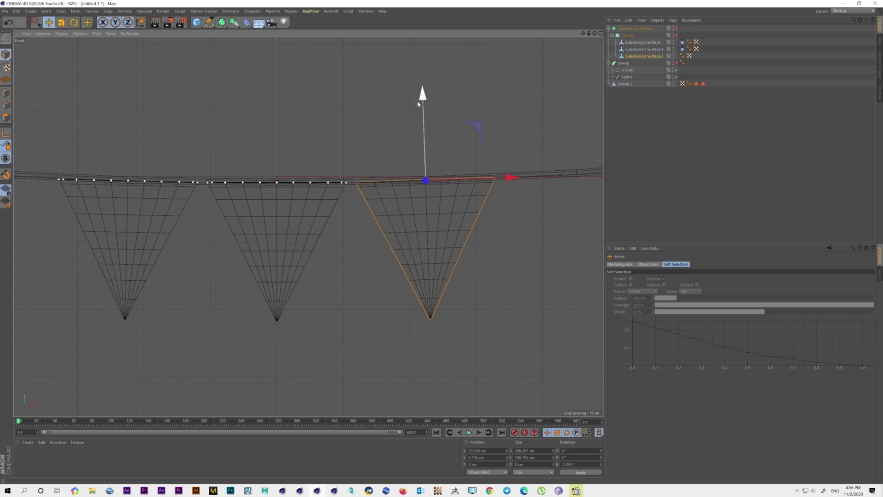
pyautogui.click(75, 24)
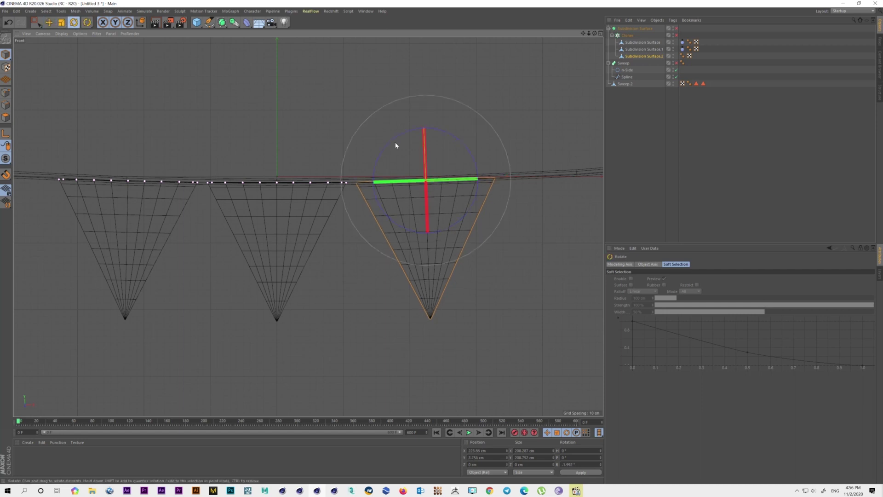
pyautogui.moveTo(462, 144); pyautogui.dragTo(457, 144)
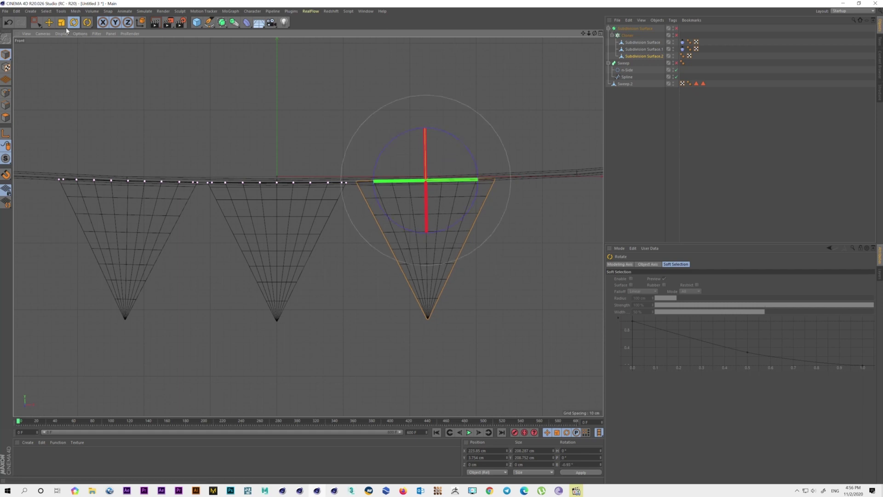
pyautogui.press('e')
pyautogui.moveTo(425, 103); pyautogui.dragTo(425, 105)
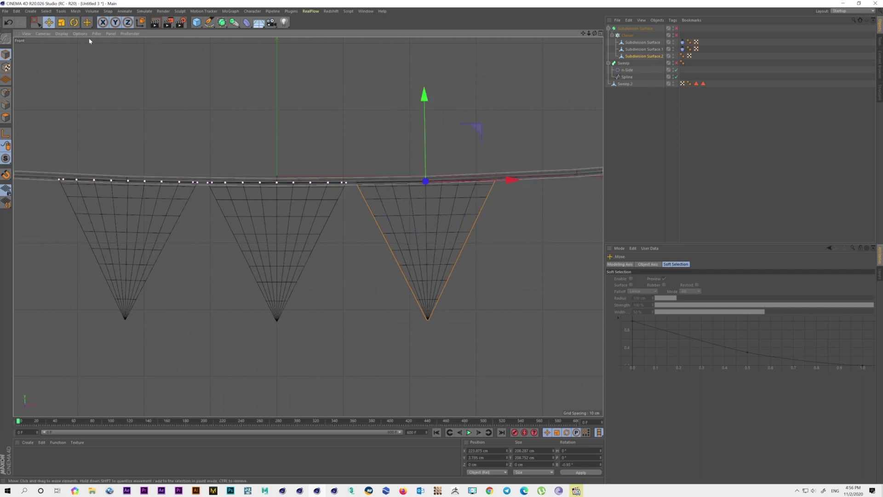
pyautogui.click(6, 93)
# Add a Cloth simulation tag to Subdivision Surface.2 and show its Dresser settings.
pyautogui.click(36, 22)
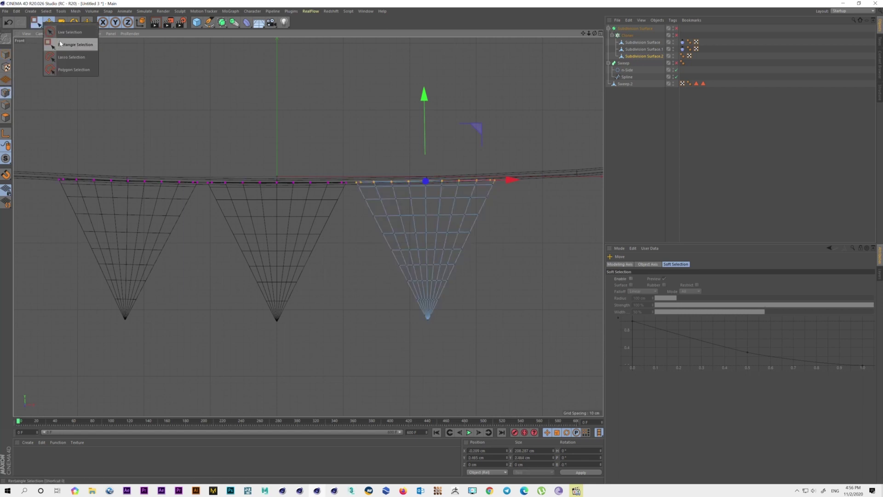
pyautogui.rightClick(646, 58)
pyautogui.moveTo(693, 125)
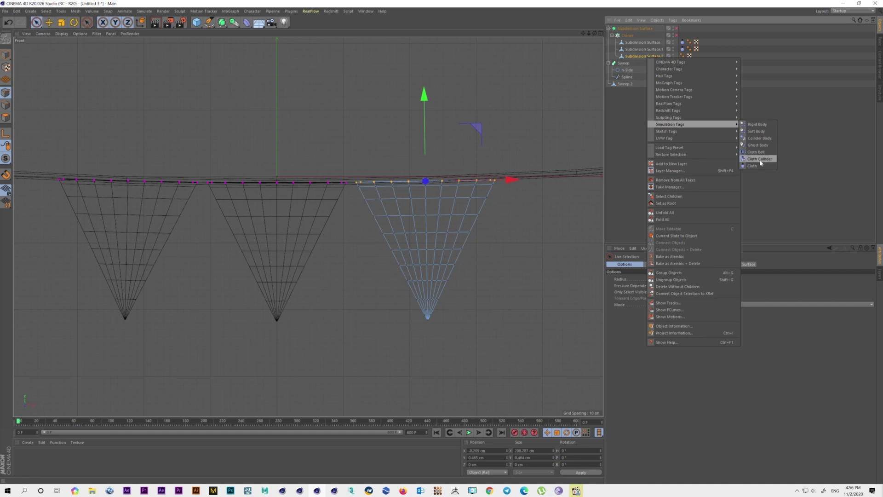
pyautogui.click(753, 165)
pyautogui.click(662, 265)
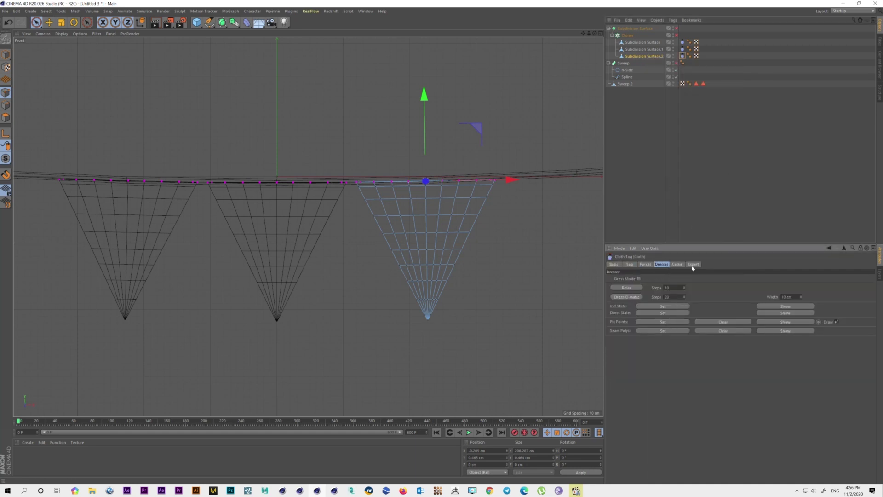
# Play the simulation in the maximized Perspective view and set the cloth Wind Strength to 2.
pyautogui.click(468, 433)
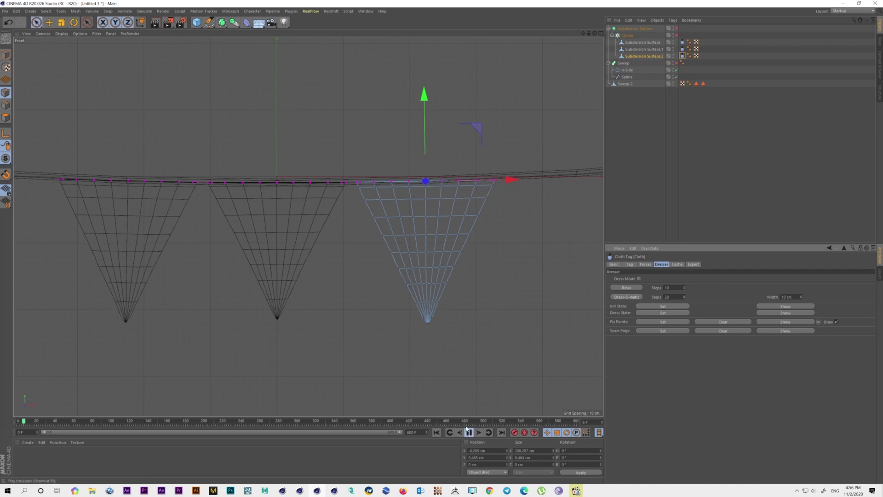
pyautogui.middleClick(437, 372)
pyautogui.middleClick(205, 177)
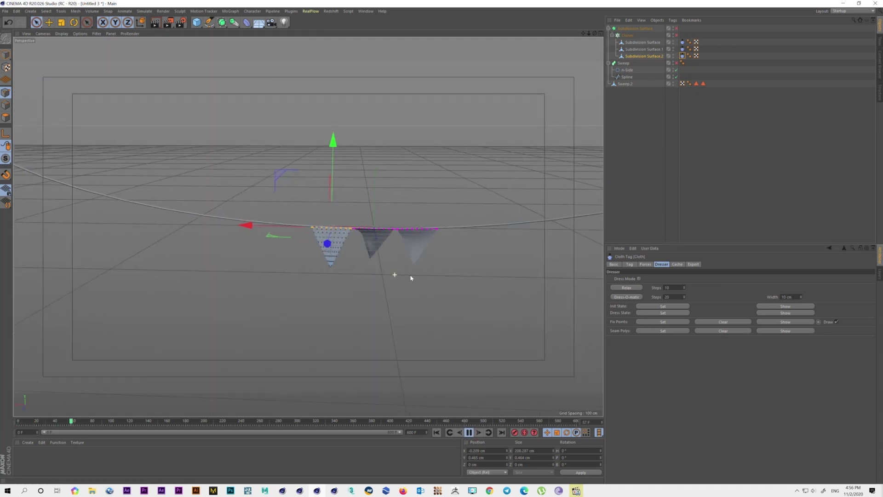
pyautogui.scroll(2, 412, 276)
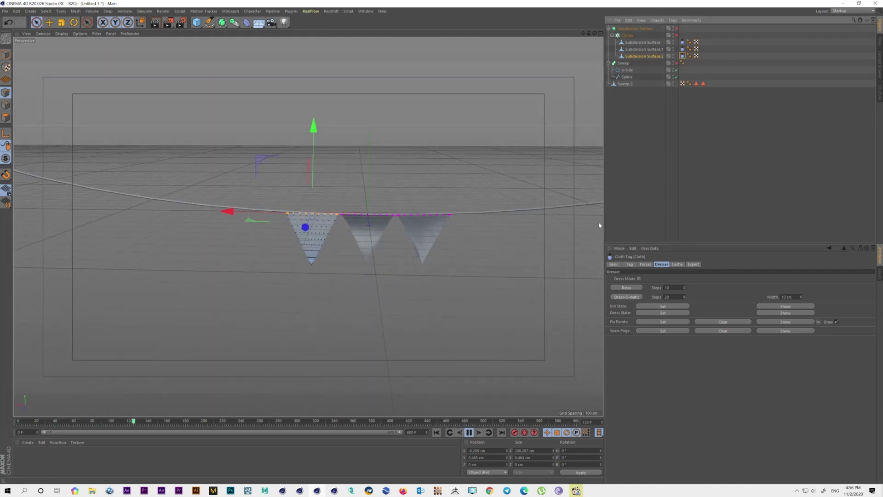
pyautogui.click(645, 264)
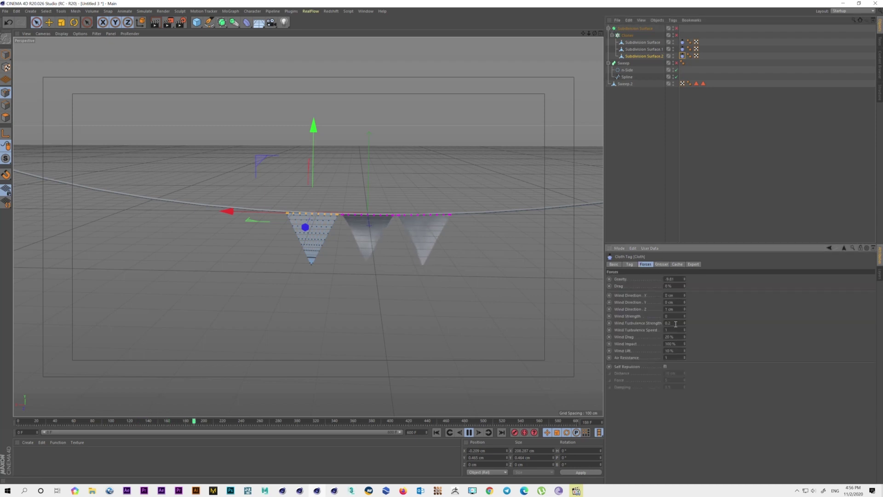
pyautogui.press('Return')
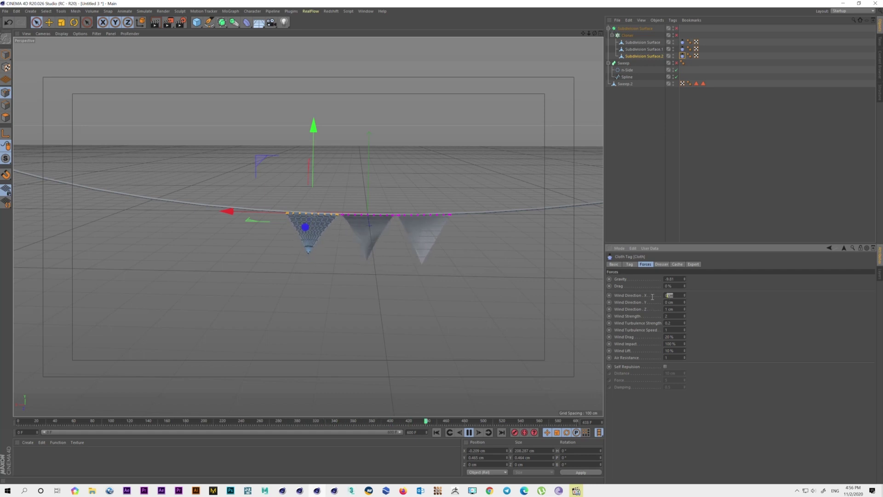
pyautogui.write('2')
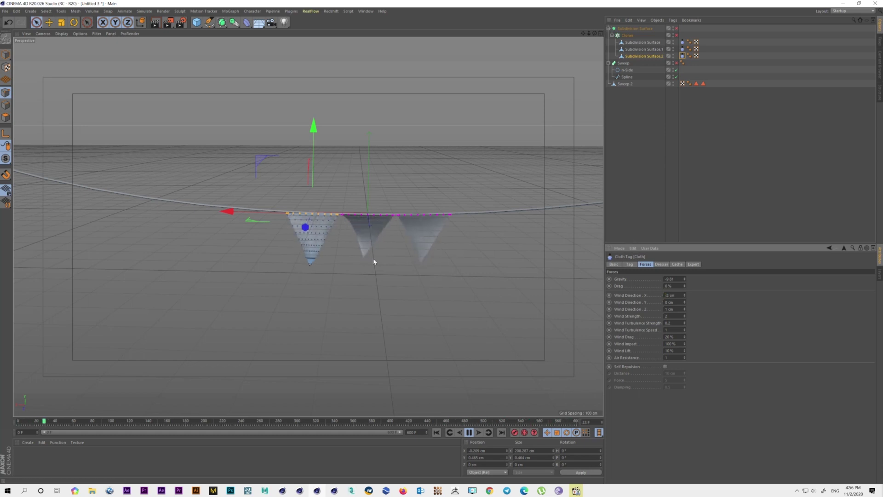
# Edit the Wind Direction Z value and raise Wind Strength to 3, orbiting to watch the flags.
pyautogui.moveTo(374, 258)
pyautogui.keyDown('alt'); pyautogui.mouseDown()
pyautogui.moveTo(446, 256)
pyautogui.moveTo(438, 255)
pyautogui.mouseUp(); pyautogui.keyUp('alt')
pyautogui.keyDown('alt'); pyautogui.moveTo(288, 276); pyautogui.dragTo(542, 282); pyautogui.keyUp('alt')
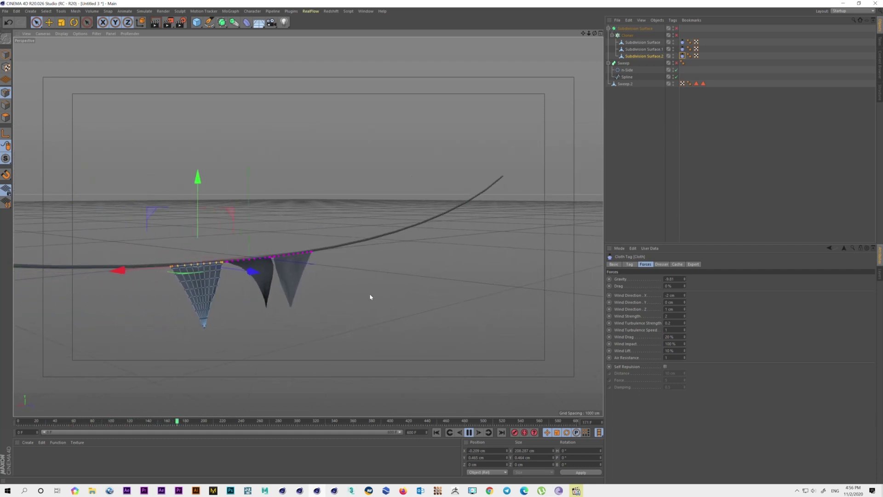
pyautogui.keyDown('alt'); pyautogui.moveTo(365, 289); pyautogui.dragTo(274, 292); pyautogui.keyUp('alt')
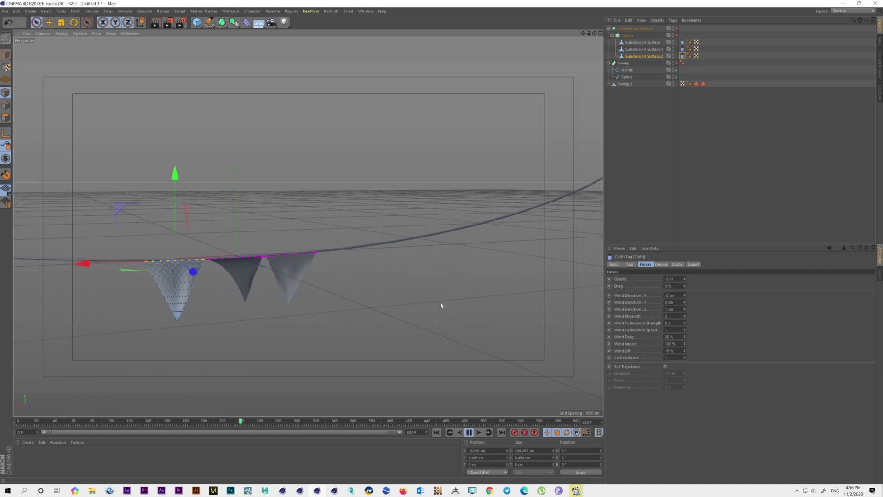
pyautogui.keyDown('alt'); pyautogui.moveTo(407, 302); pyautogui.dragTo(460, 299); pyautogui.keyUp('alt')
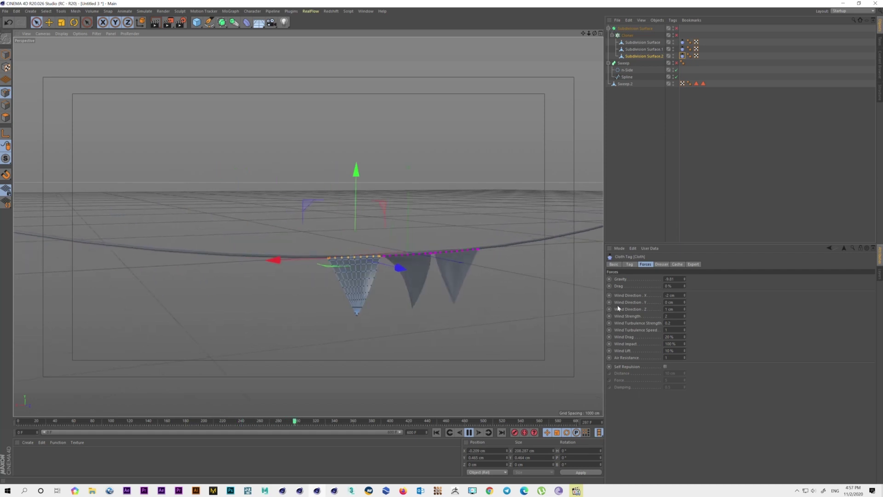
pyautogui.doubleClick(669, 309)
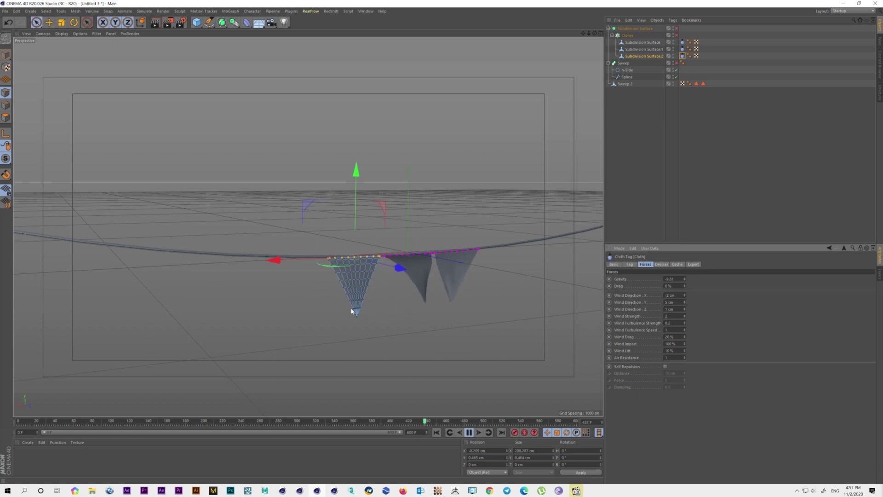
pyautogui.moveTo(406, 316)
pyautogui.keyDown('alt'); pyautogui.mouseDown()
pyautogui.moveTo(416, 319)
pyautogui.moveTo(418, 346)
pyautogui.mouseUp(); pyautogui.keyUp('alt')
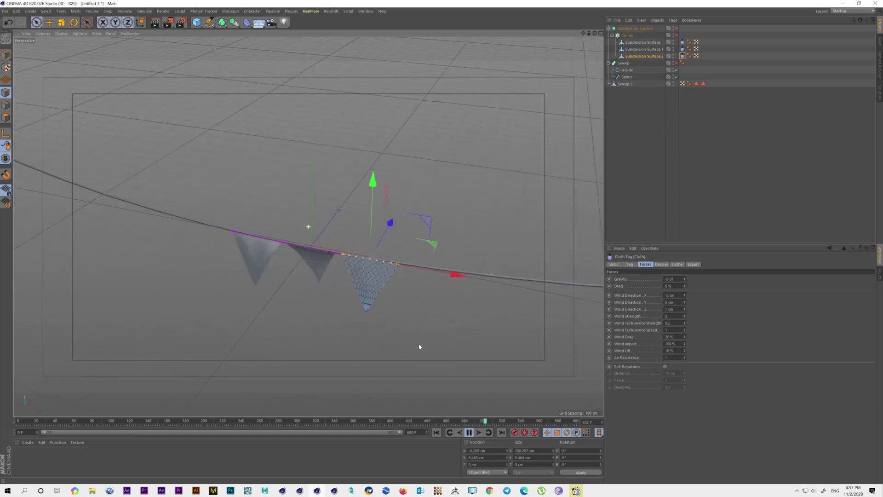
pyautogui.doubleClick(669, 316)
pyautogui.write('3')
pyautogui.press('Return')
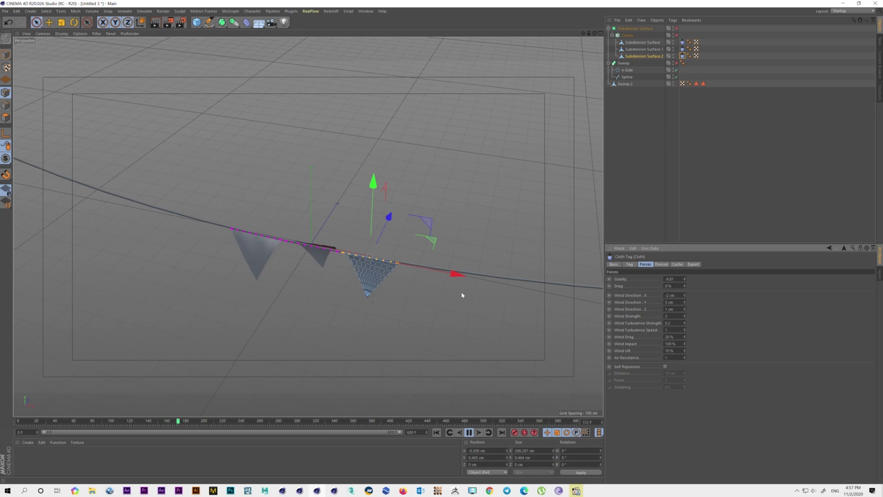
pyautogui.keyDown('alt'); pyautogui.moveTo(462, 295); pyautogui.dragTo(470, 258); pyautogui.keyUp('alt')
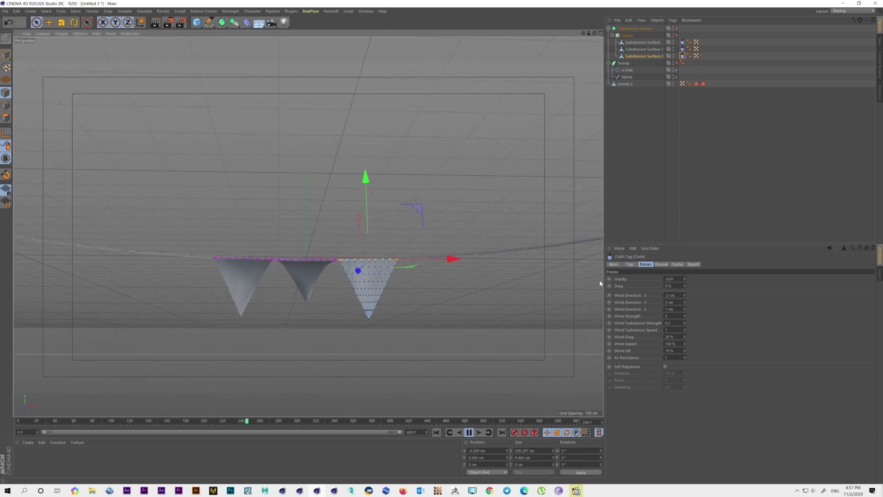
pyautogui.click(629, 264)
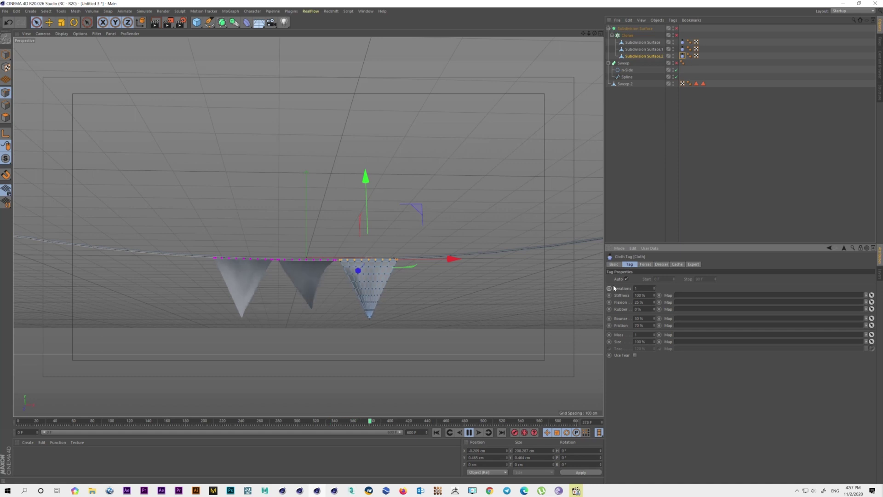
# Try Wind Direction Z at 3 cm, check it from the side, then return it to 1 cm.
pyautogui.click(646, 264)
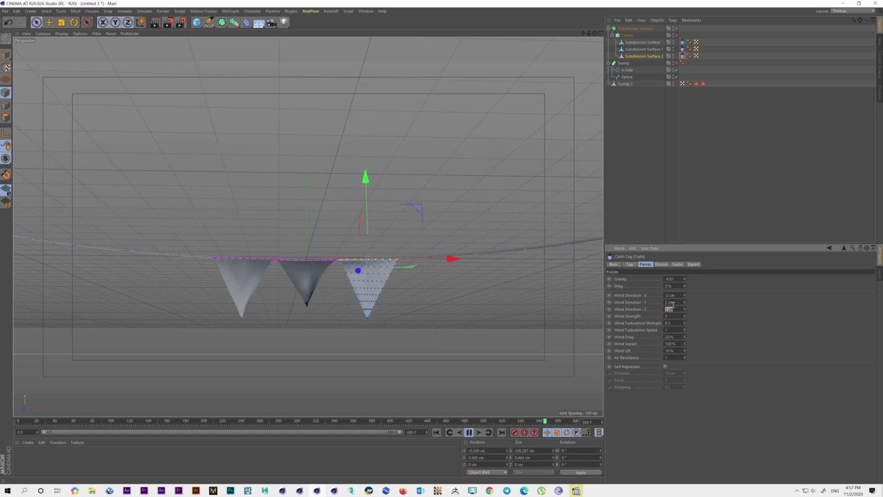
pyautogui.write('3')
pyautogui.press('Return')
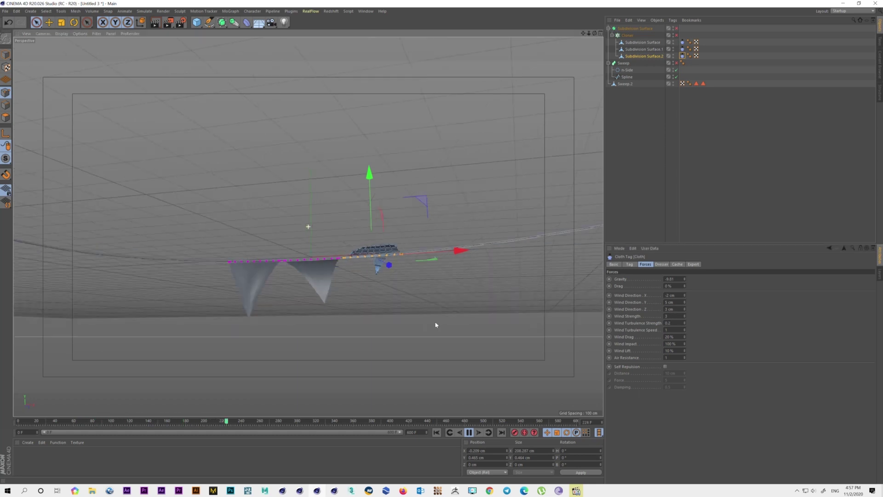
pyautogui.moveTo(435, 325)
pyautogui.keyDown('alt'); pyautogui.mouseDown()
pyautogui.moveTo(365, 332)
pyautogui.moveTo(377, 332)
pyautogui.mouseUp(); pyautogui.keyUp('alt')
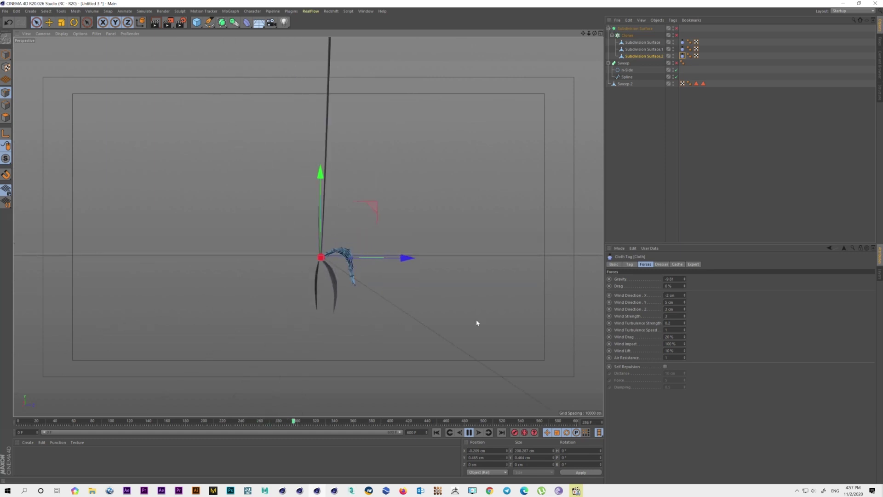
pyautogui.click(675, 309)
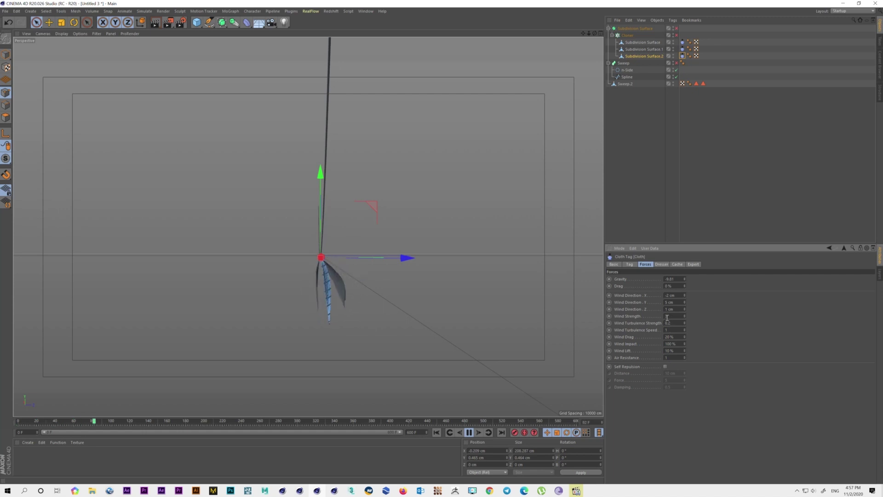
pyautogui.keyDown('alt'); pyautogui.moveTo(413, 318); pyautogui.dragTo(479, 311); pyautogui.keyUp('alt')
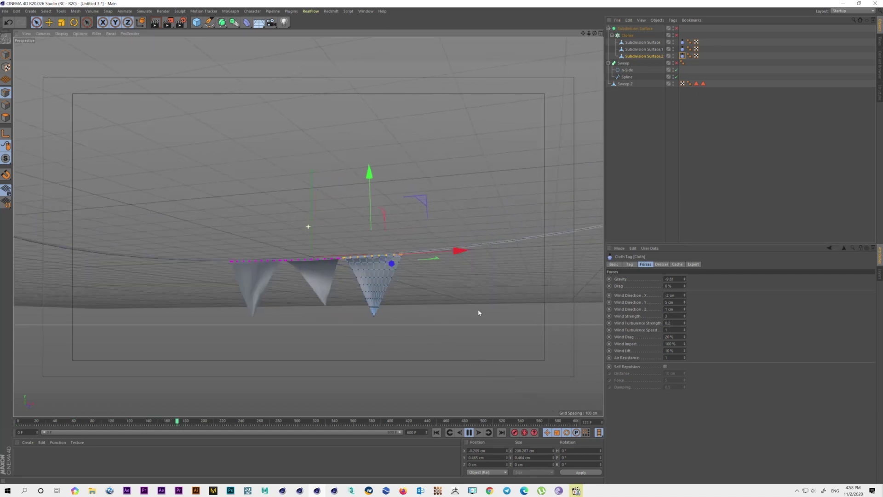
# Set the Wind Direction X to -2 cm and Wind Strength to 2.5.
pyautogui.doubleClick(677, 295)
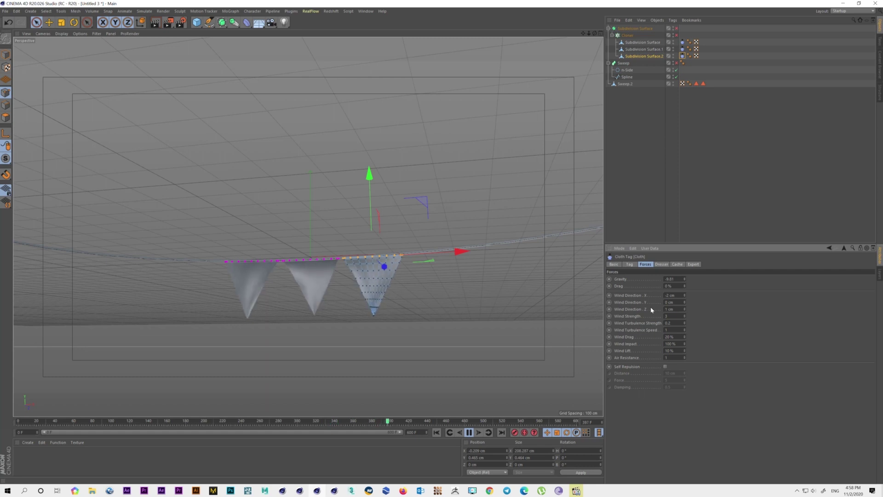
pyautogui.click(671, 295)
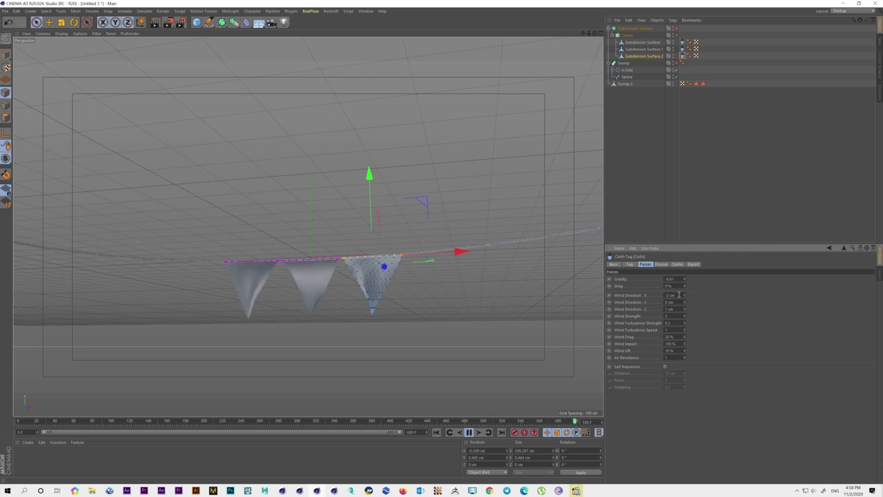
pyautogui.write('-2')
pyautogui.press('Return')
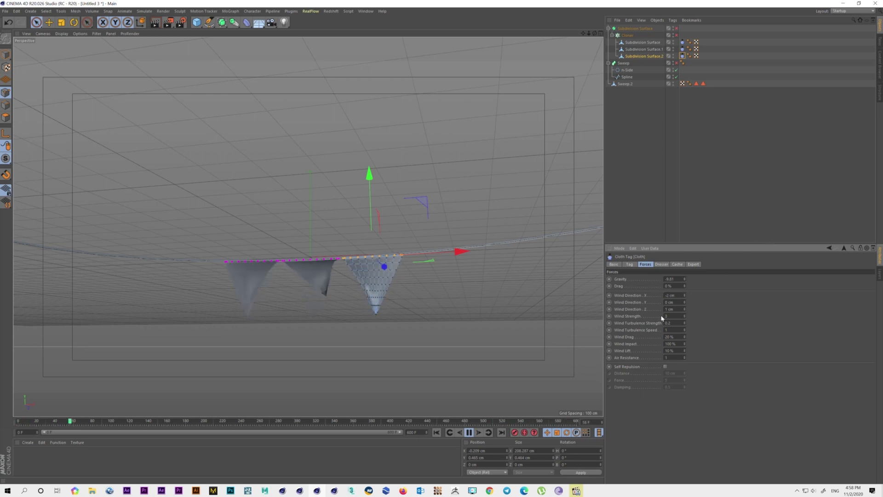
pyautogui.write('2.5')
pyautogui.press('Return')
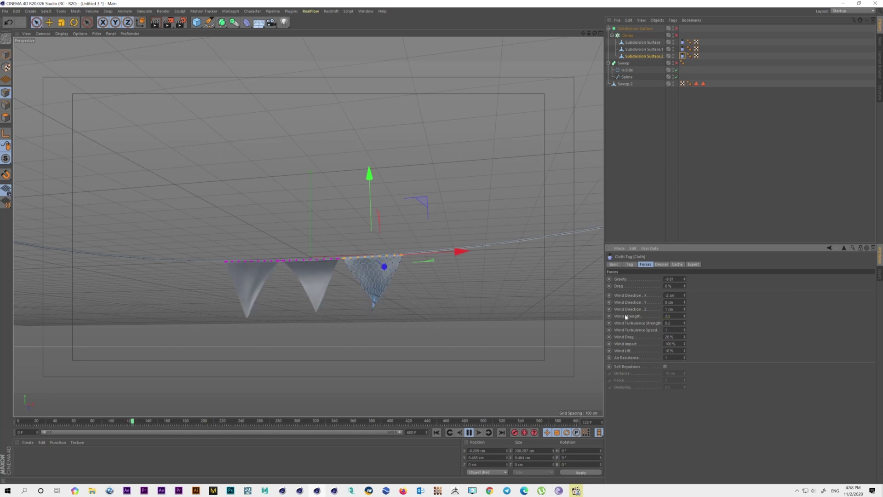
# Lower the cloth Bounce to 15% and Friction to 60%.
pyautogui.click(629, 264)
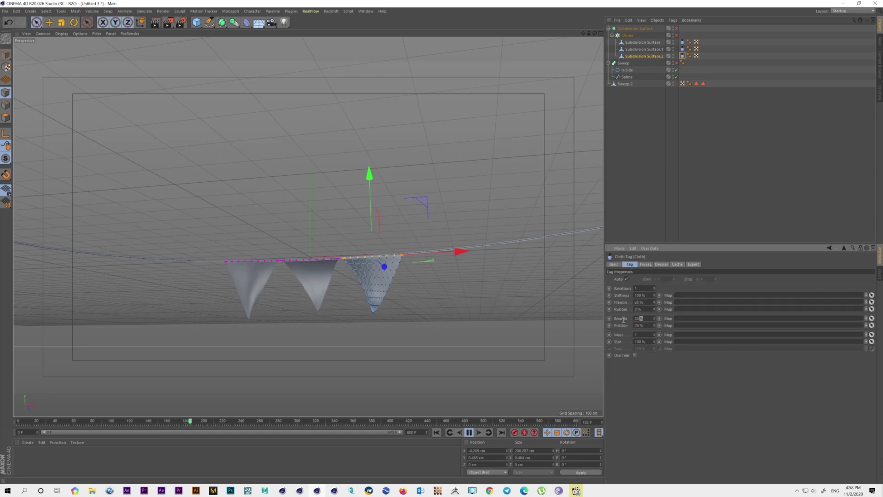
pyautogui.write('15')
pyautogui.press('Return')
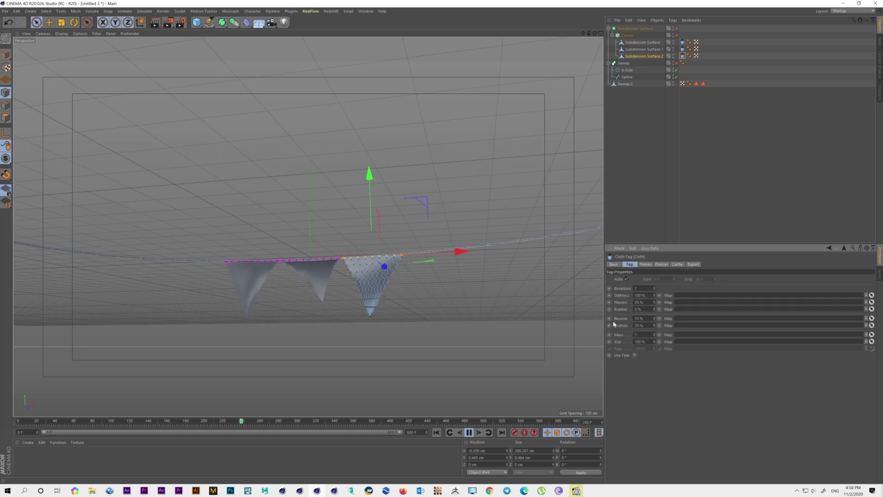
pyautogui.doubleClick(639, 325)
pyautogui.write('60')
pyautogui.press('Return')
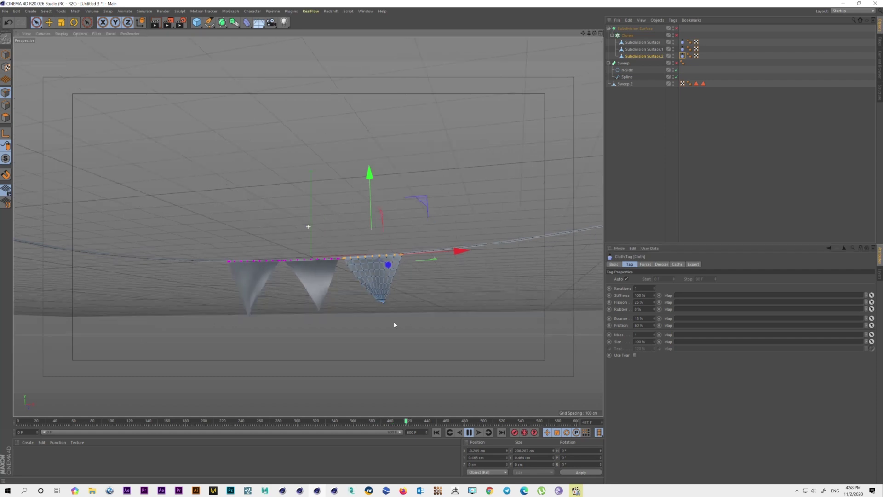
pyautogui.keyDown('alt'); pyautogui.moveTo(394, 324); pyautogui.dragTo(339, 326); pyautogui.keyUp('alt')
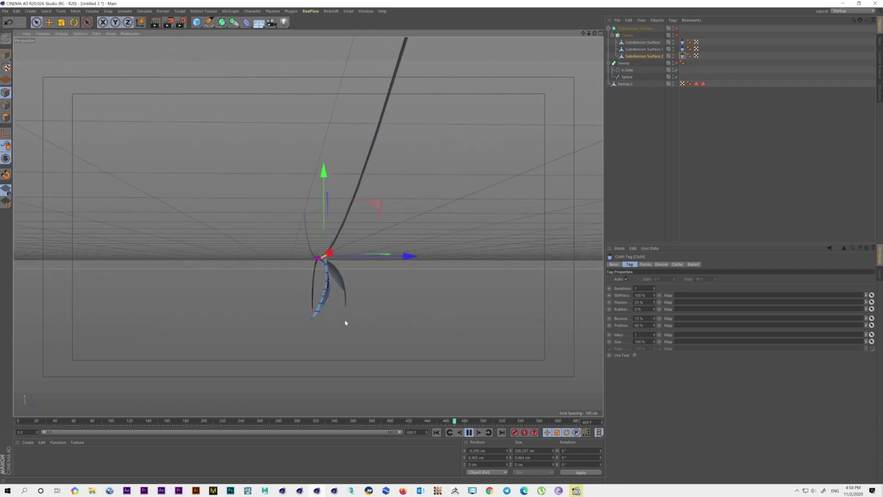
pyautogui.moveTo(367, 316)
pyautogui.keyDown('alt'); pyautogui.mouseDown()
pyautogui.moveTo(447, 302)
pyautogui.moveTo(428, 322)
pyautogui.mouseUp(); pyautogui.keyUp('alt')
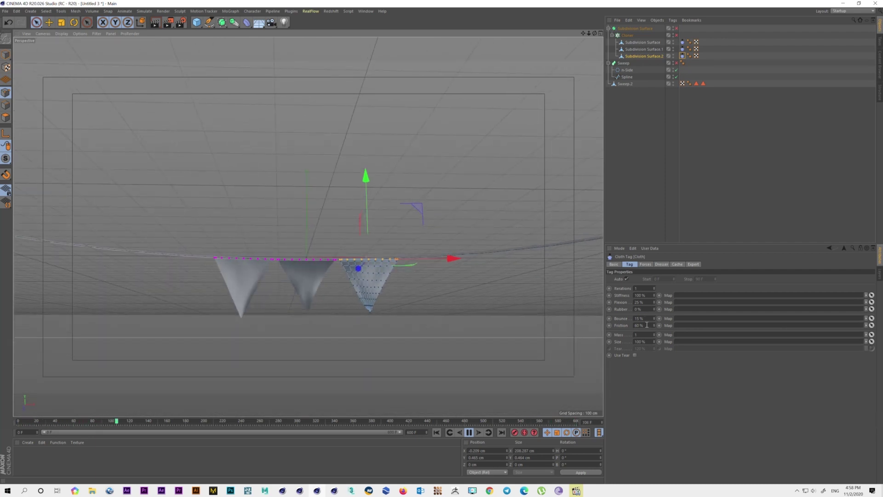
# Set Flexion to 15% and Iterations to 3, then re-enable the Cloner.
pyautogui.click(639, 302)
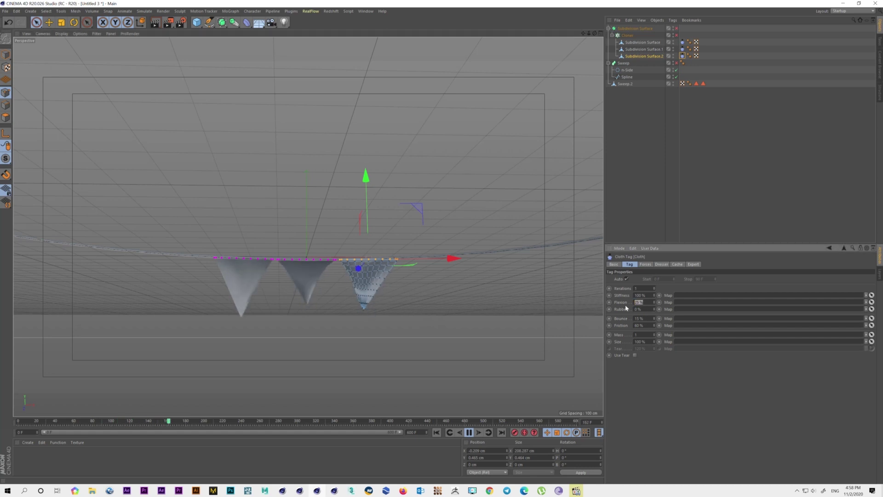
pyautogui.write('15')
pyautogui.press('Return')
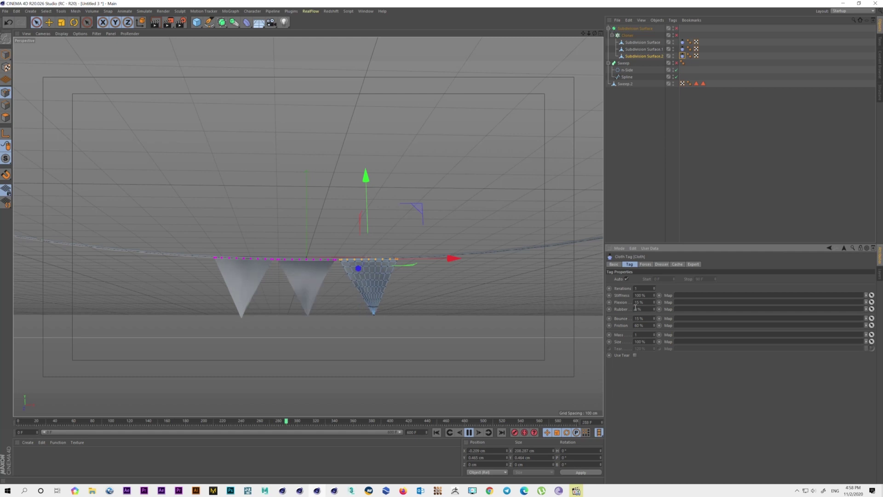
pyautogui.click(640, 288)
pyautogui.write('3')
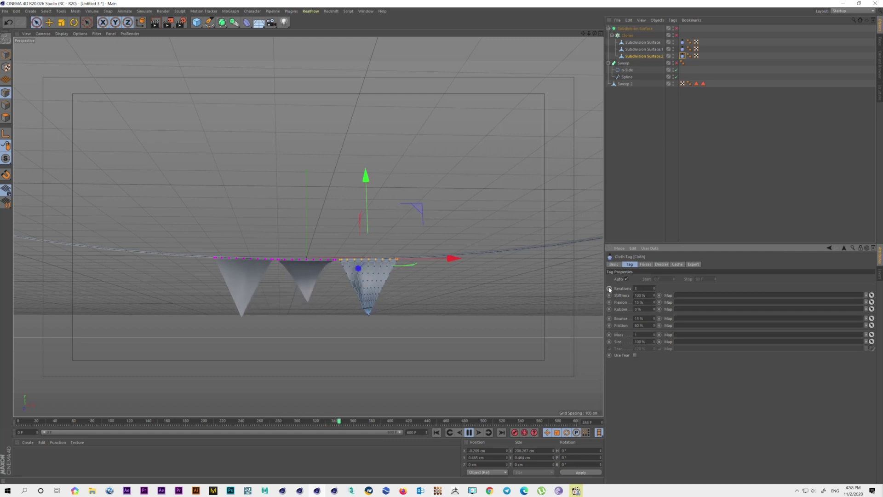
pyautogui.press('Return')
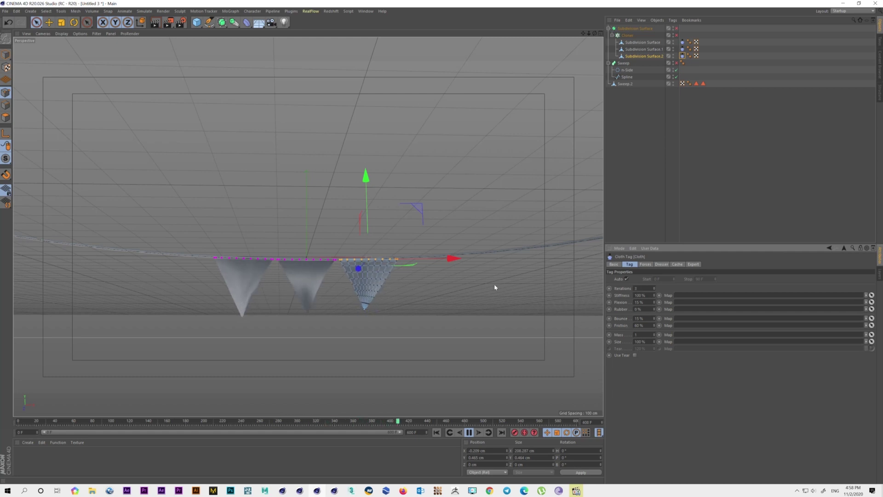
pyautogui.click(676, 35)
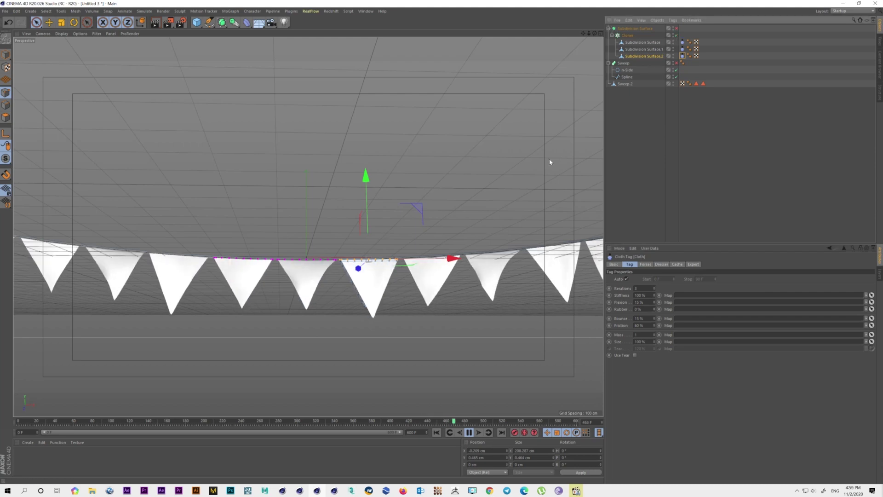
# Orbit out with the Move tool active to frame the entire row of bunting.
pyautogui.click(49, 22)
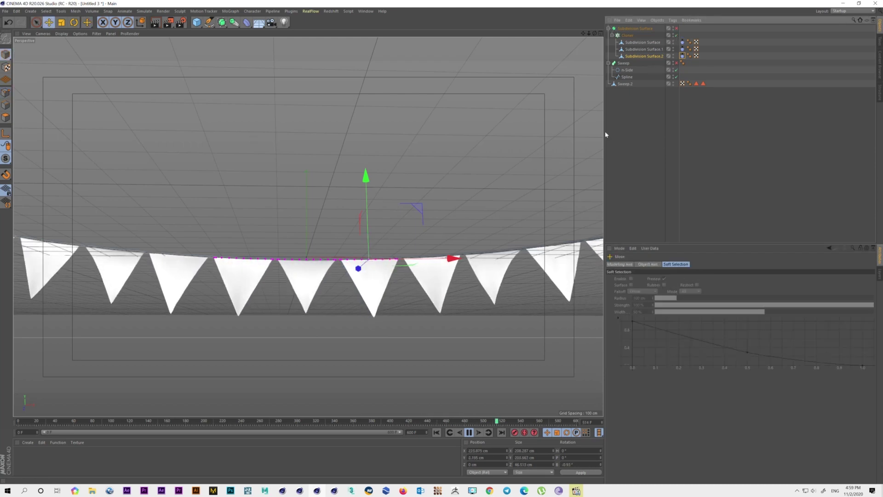
pyautogui.moveTo(483, 211)
pyautogui.keyDown('alt'); pyautogui.mouseDown()
pyautogui.moveTo(339, 226)
pyautogui.moveTo(275, 219)
pyautogui.moveTo(305, 207)
pyautogui.mouseUp(); pyautogui.keyUp('alt')
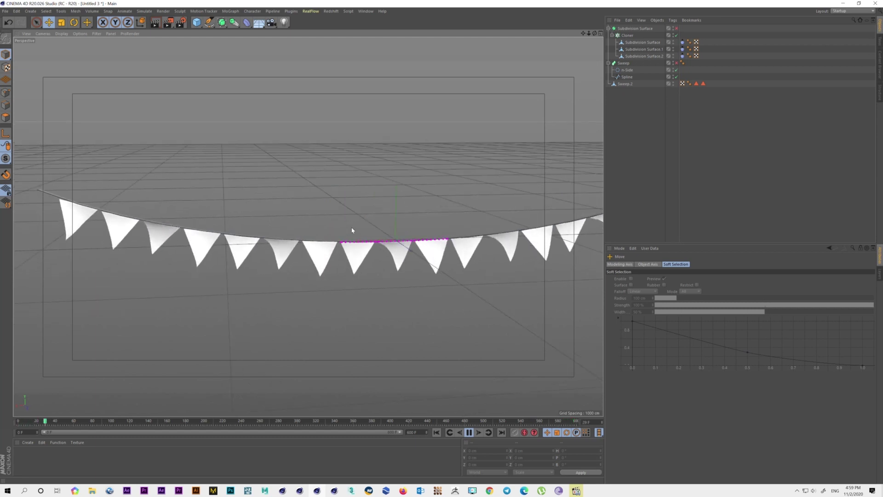
pyautogui.moveTo(378, 282)
pyautogui.keyDown('alt'); pyautogui.mouseDown()
pyautogui.moveTo(402, 274)
pyautogui.moveTo(323, 236)
pyautogui.moveTo(292, 180)
pyautogui.moveTo(322, 198)
pyautogui.moveTo(378, 204)
pyautogui.moveTo(349, 207)
pyautogui.mouseUp(); pyautogui.keyUp('alt')
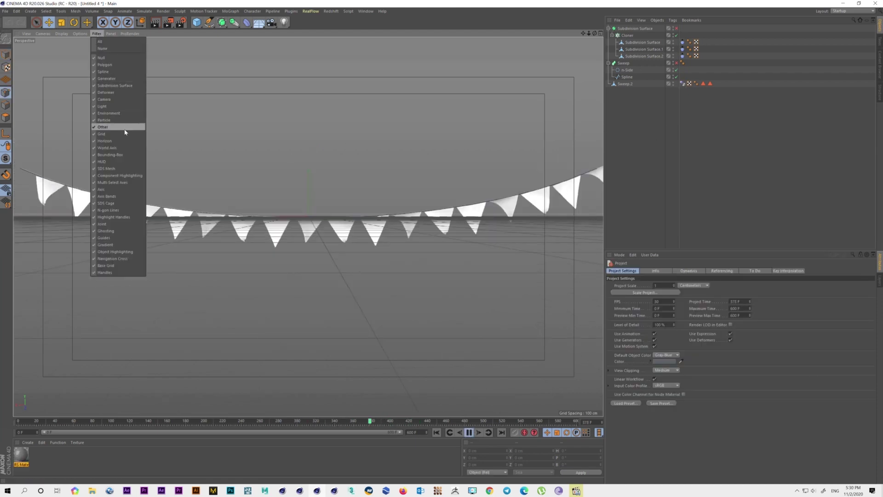
# Hide the grid, enable the Subdivision Surface, set render subdivision to 4, and lower the editor level.
pyautogui.click(127, 134)
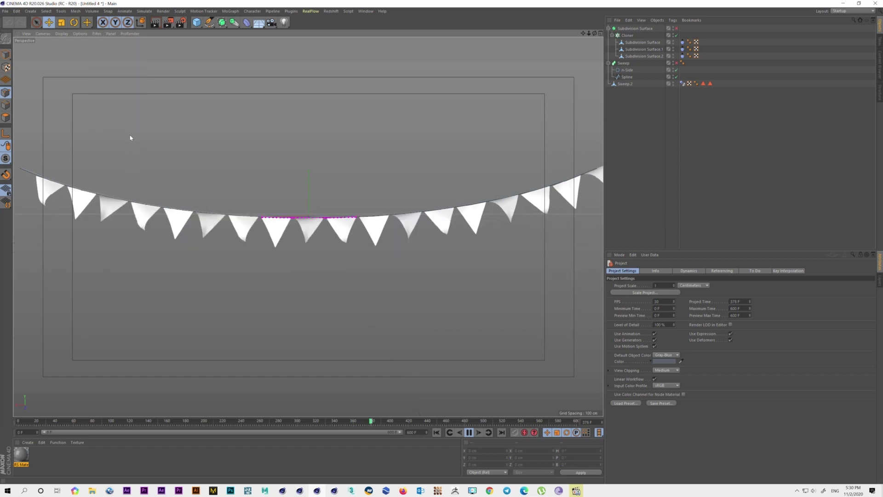
pyautogui.click(469, 432)
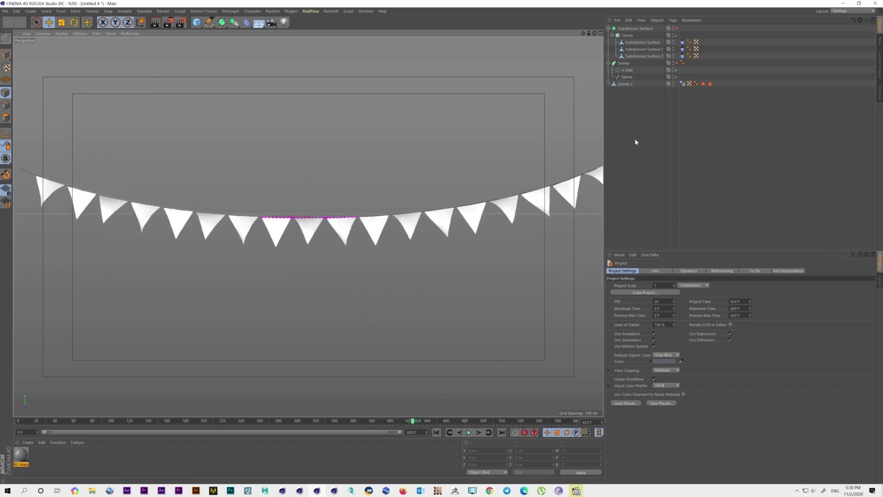
pyautogui.click(676, 28)
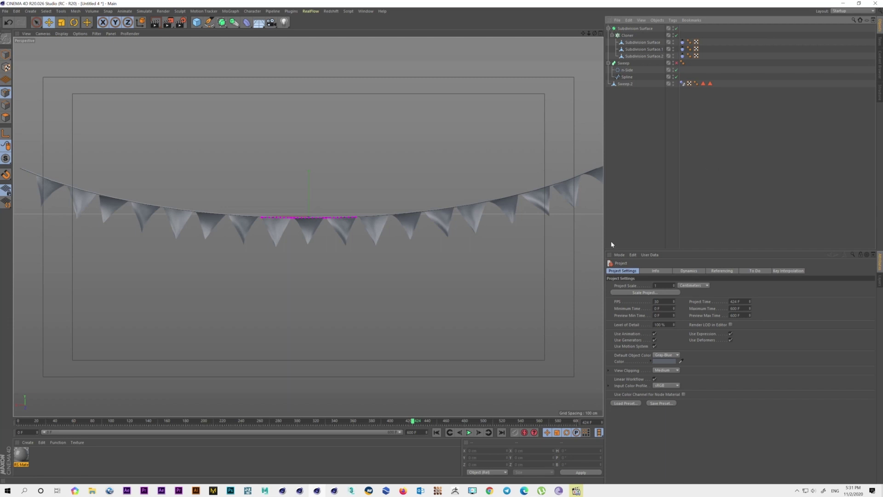
pyautogui.click(629, 28)
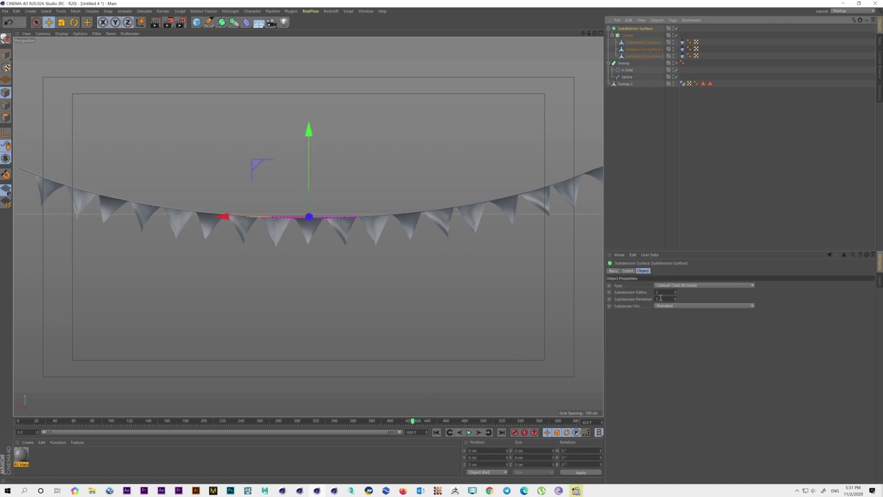
pyautogui.click(674, 298)
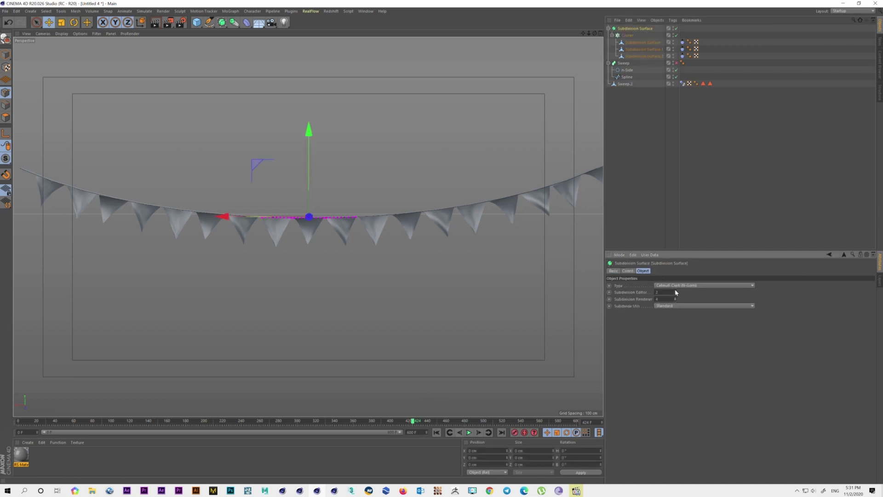
pyautogui.moveTo(674, 290); pyautogui.dragTo(676, 294)
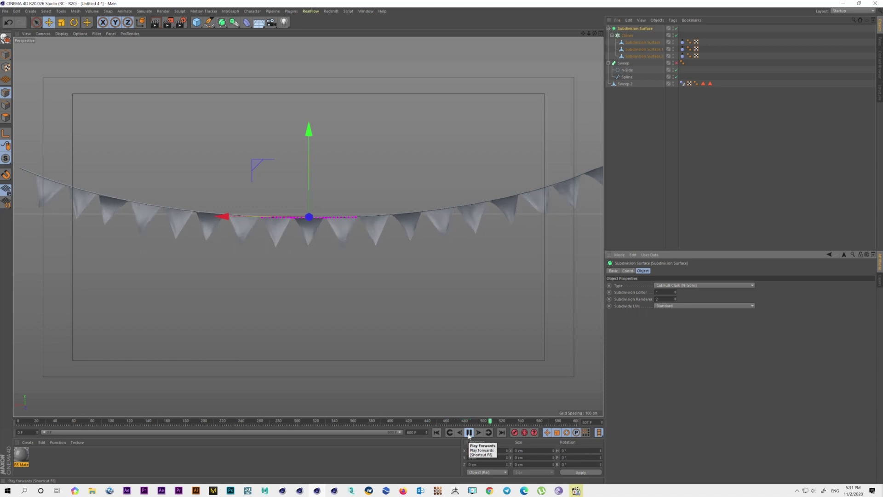
pyautogui.click(468, 433)
# Alt+G the Subdivision Surface, Sweep and Sweep.2 into a Null, then Alt+G that Null into a parent Null.
pyautogui.click(608, 28)
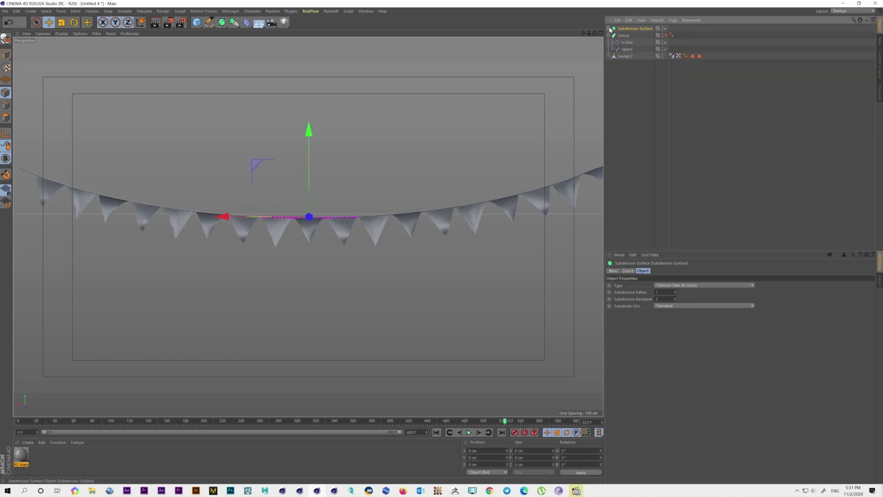
pyautogui.hotkey('ctrl', 'a')
pyautogui.hotkey('alt', 'g')
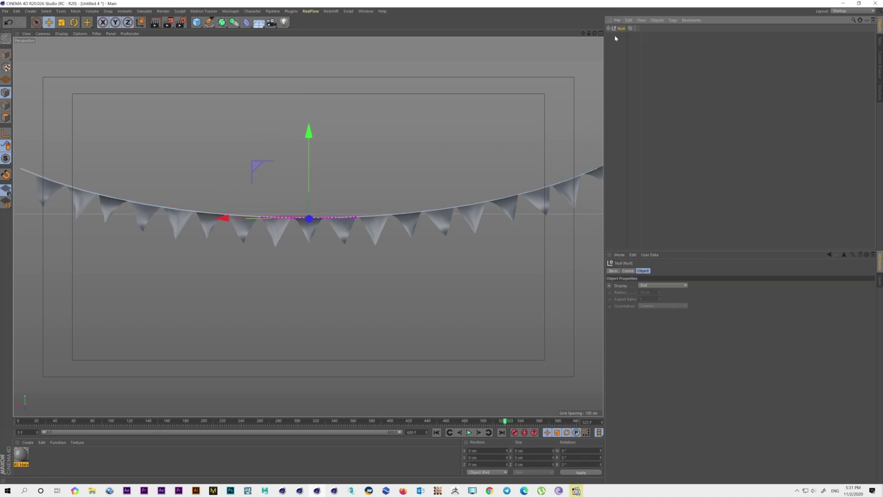
pyautogui.click(608, 29)
pyautogui.click(618, 49)
pyautogui.click(615, 29)
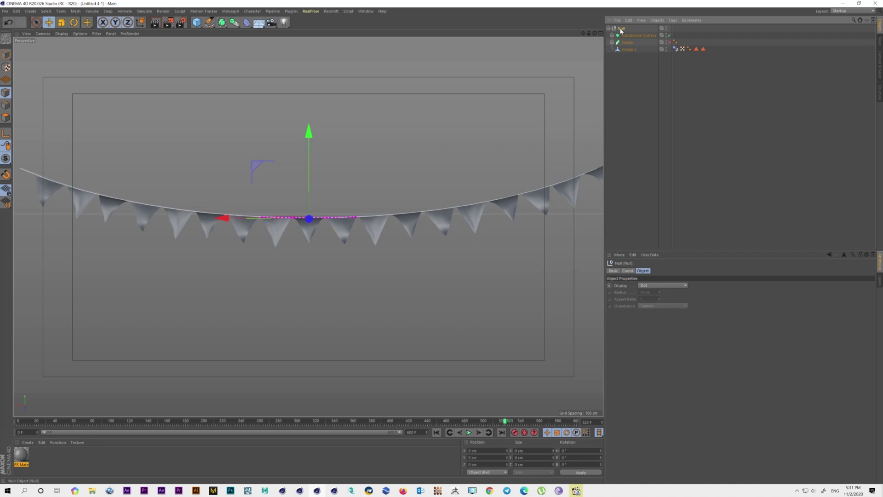
pyautogui.hotkey('alt', 'g')
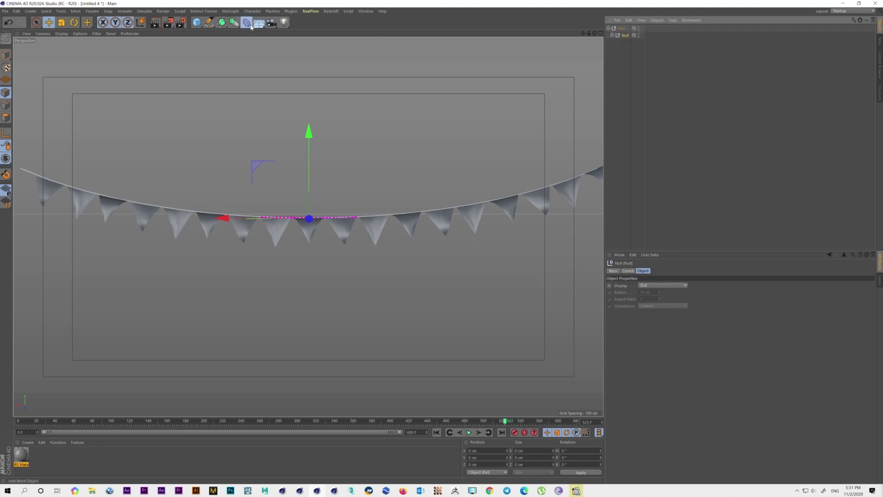
# Add a Formula deformer and a Camera, then exit the camera view.
pyautogui.moveTo(251, 27); pyautogui.dragTo(328, 106)
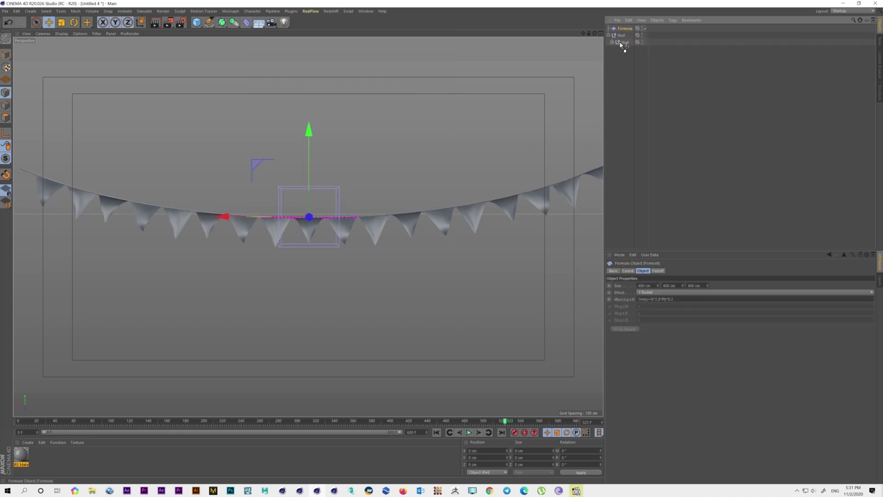
pyautogui.click(468, 432)
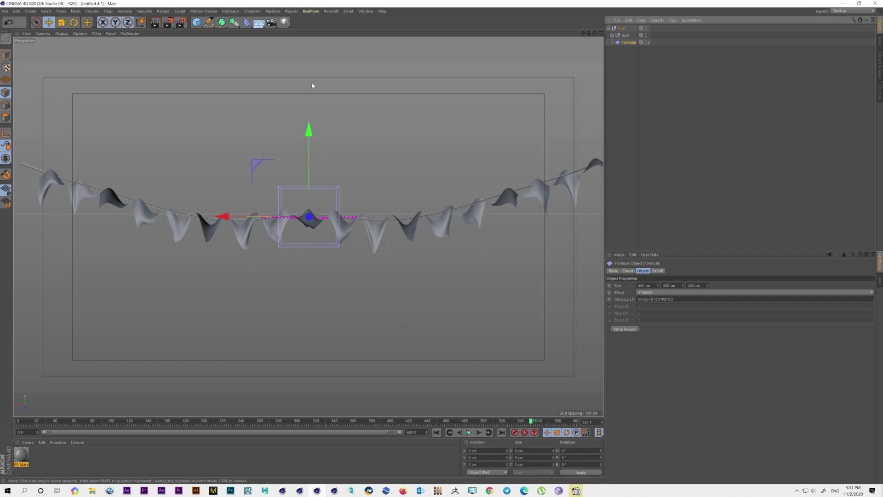
pyautogui.moveTo(271, 23); pyautogui.dragTo(302, 32)
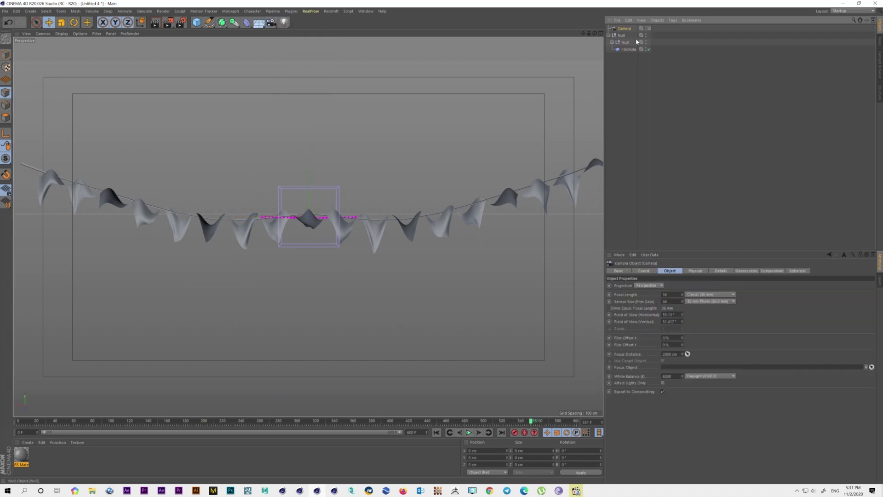
pyautogui.click(648, 28)
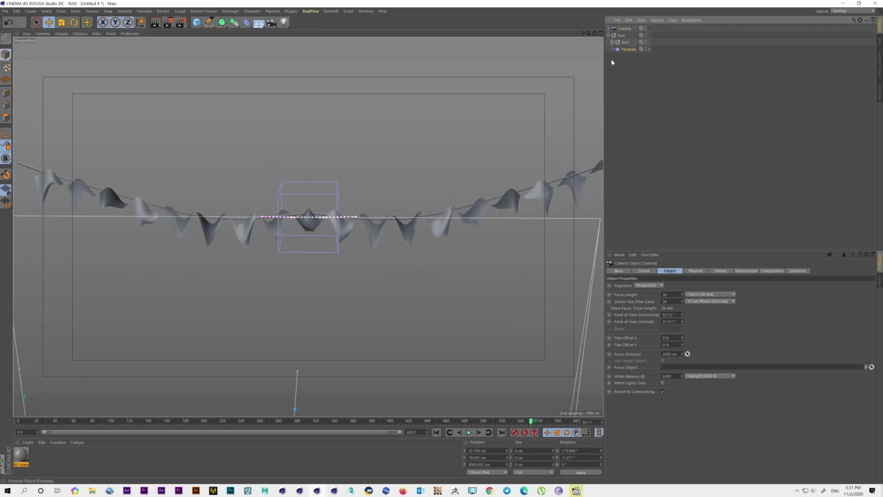
# Stretch the Formula deformer in X and Z to cover the full row of flags.
pyautogui.click(626, 50)
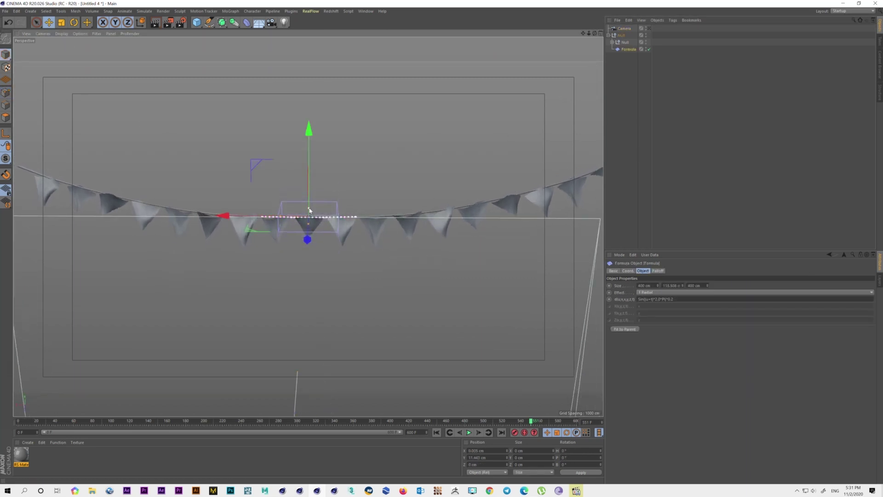
pyautogui.moveTo(280, 216); pyautogui.dragTo(64, 228)
pyautogui.moveTo(316, 227); pyautogui.dragTo(317, 244)
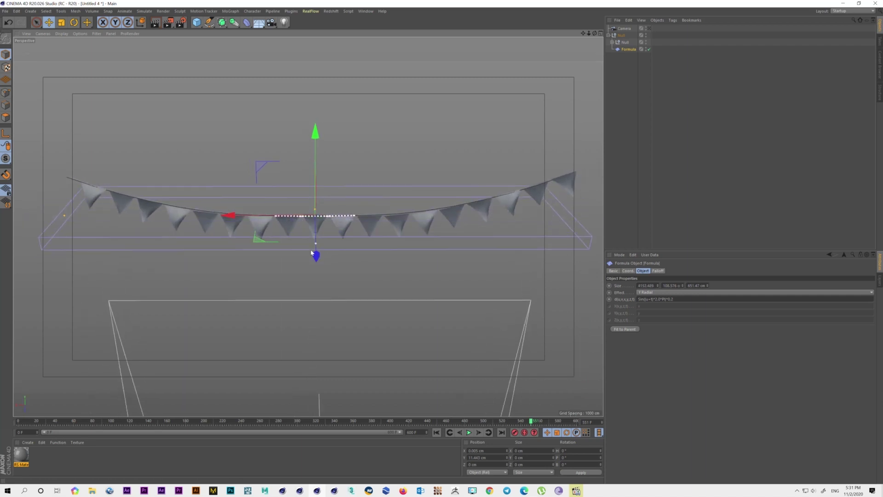
pyautogui.moveTo(252, 221)
pyautogui.keyDown('alt'); pyautogui.mouseDown()
pyautogui.moveTo(308, 174)
pyautogui.moveTo(333, 184)
pyautogui.moveTo(301, 216)
pyautogui.moveTo(312, 207)
pyautogui.mouseUp(); pyautogui.keyUp('alt')
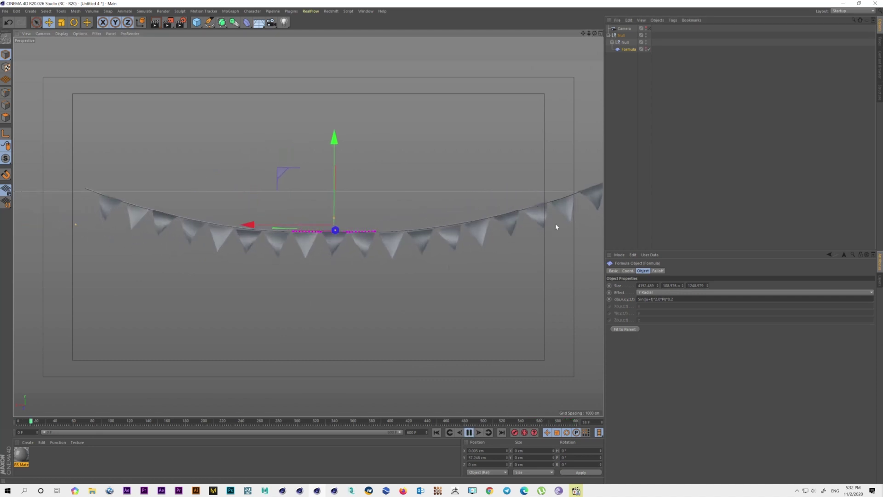
# View through the new camera and lower the Formula expression's 2.0 frequency to 1.0.
pyautogui.click(721, 132)
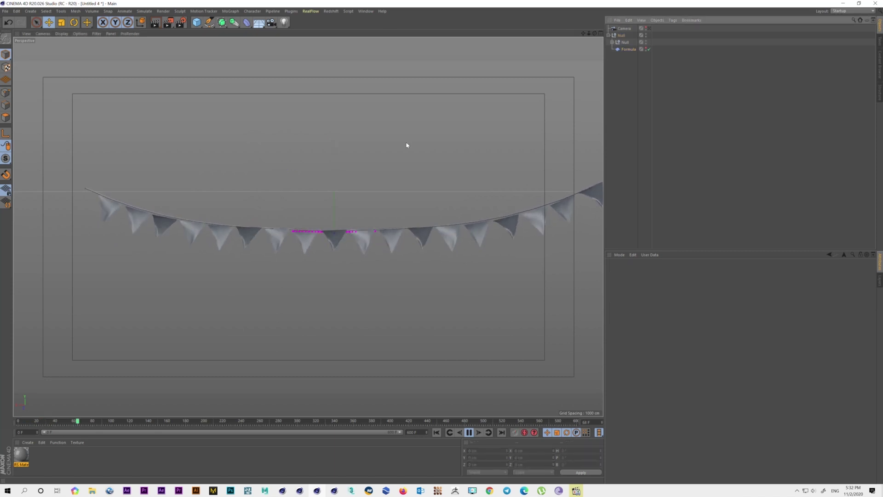
pyautogui.click(649, 28)
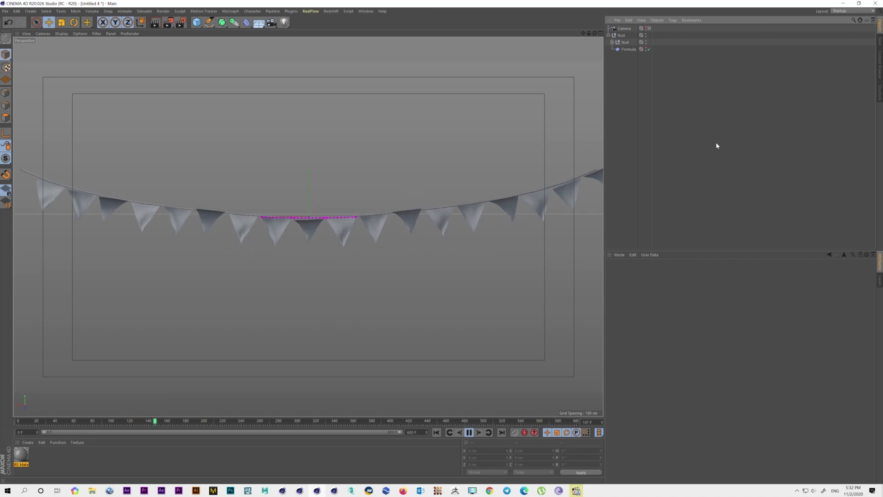
pyautogui.click(628, 48)
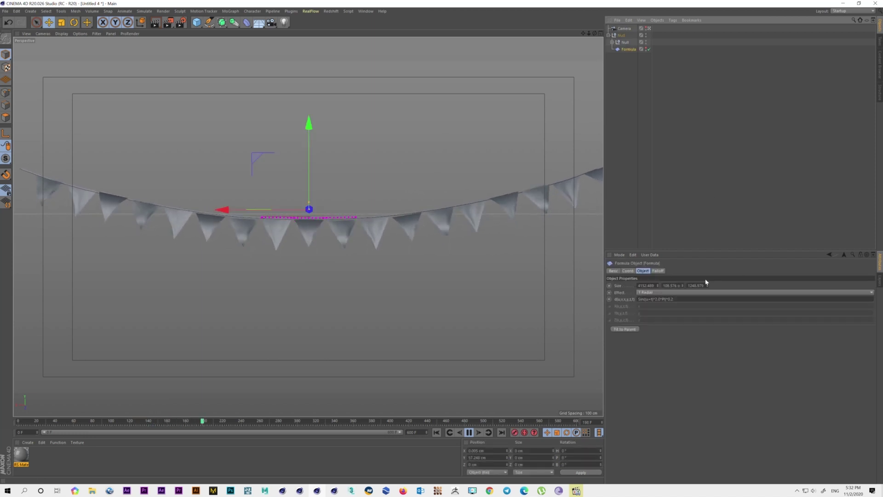
pyautogui.click(657, 299)
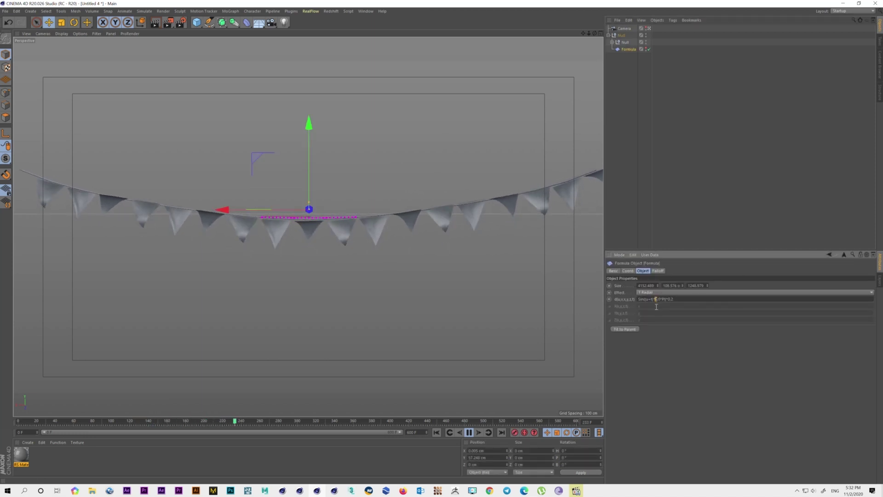
pyautogui.write('1')
pyautogui.press('Return')
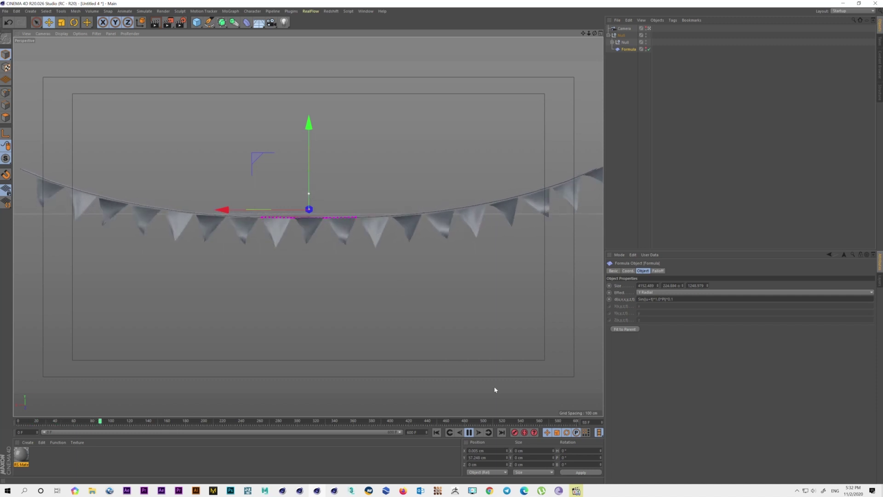
# Stop playback, deselect the Formula deformer and expand the inner Null.
pyautogui.click(469, 432)
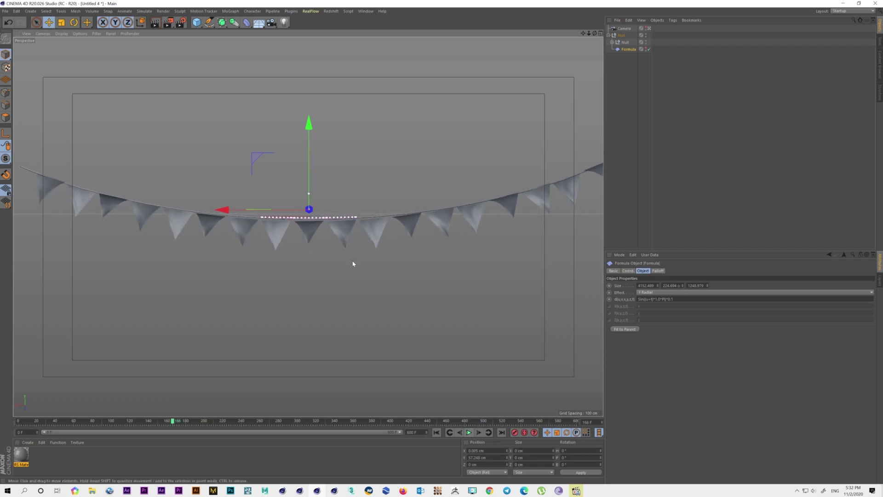
pyautogui.click(694, 159)
pyautogui.click(611, 42)
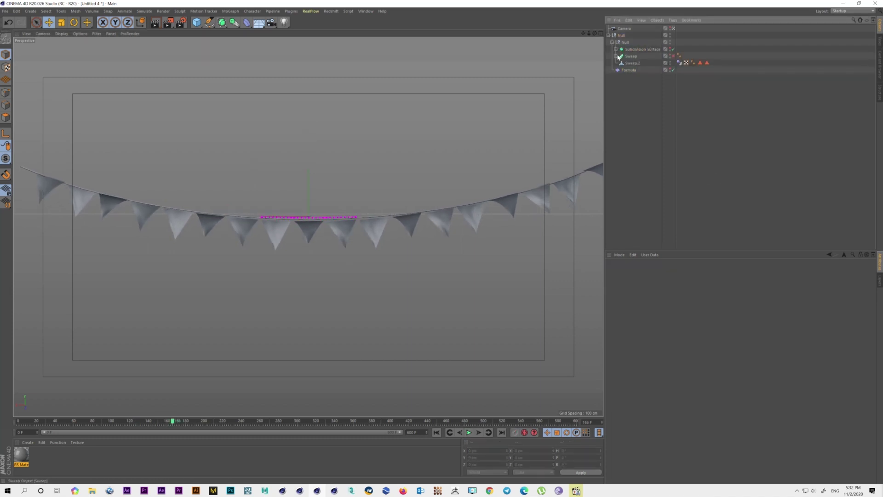
# Re-enable the Sweep string and check its n-Side profile radius, undoing the edit.
pyautogui.click(674, 56)
pyautogui.click(633, 63)
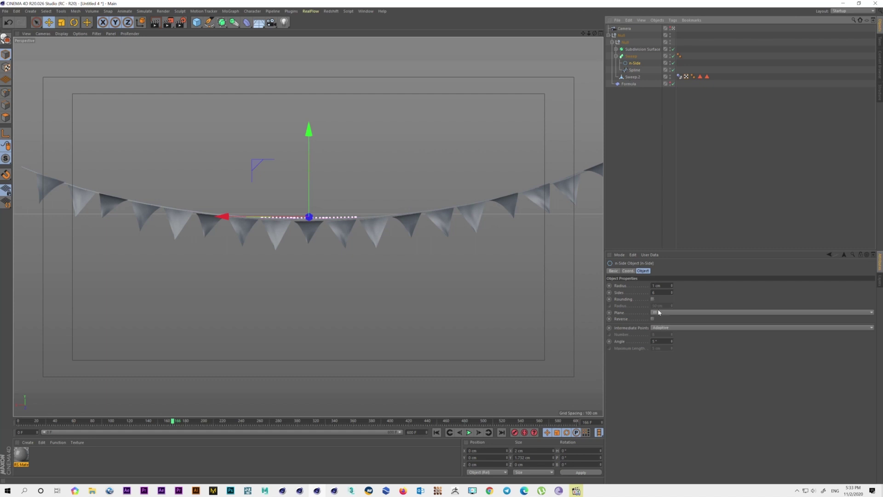
pyautogui.click(662, 286)
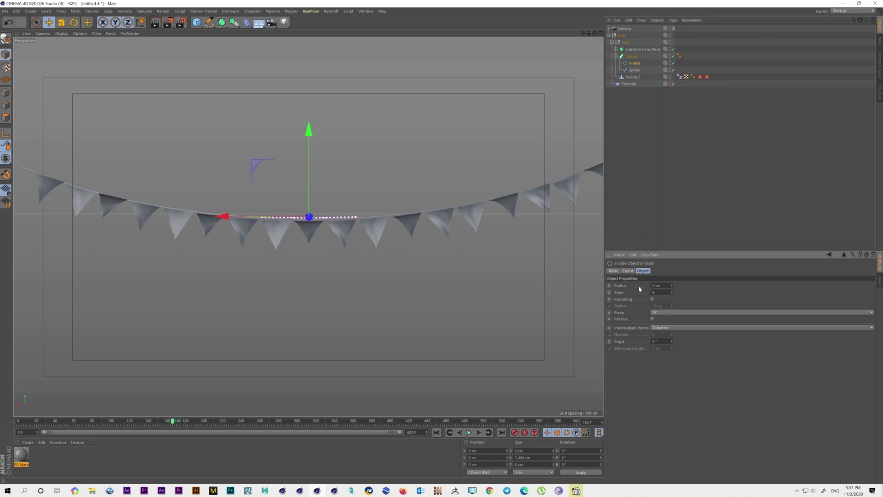
pyautogui.click(10, 25)
pyautogui.click(616, 56)
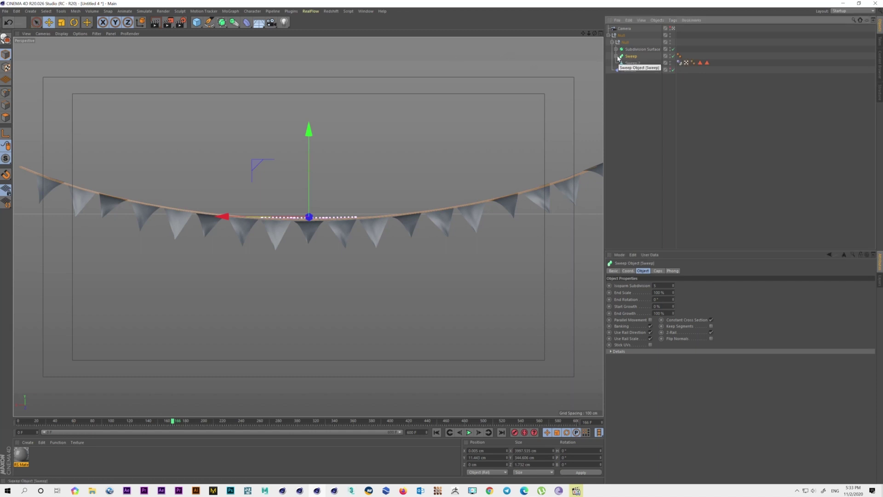
# Review Sweep.2 in the four-view layout, then return to the single perspective view.
pyautogui.click(629, 64)
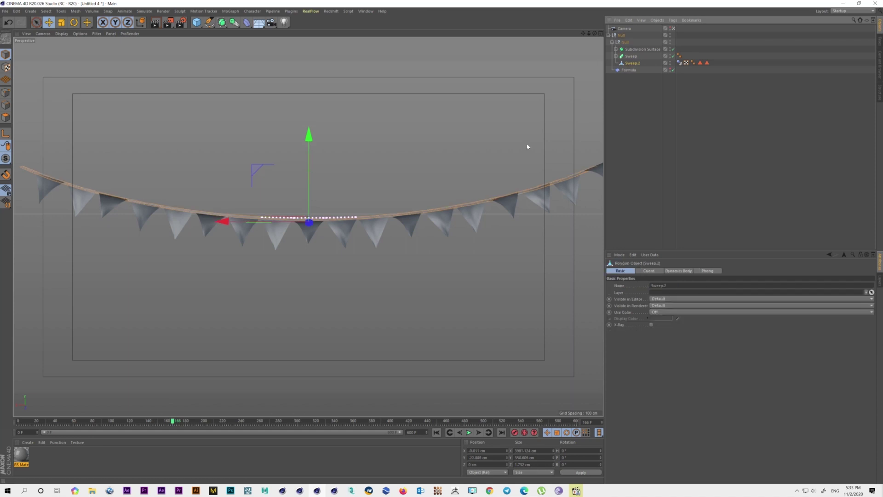
pyautogui.middleClick(528, 144)
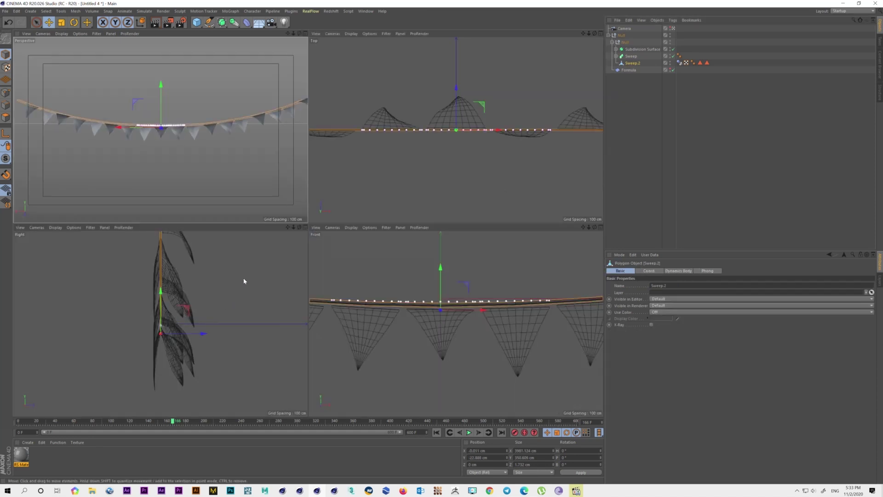
pyautogui.scroll(-5, 243, 281)
pyautogui.middleClick(220, 148)
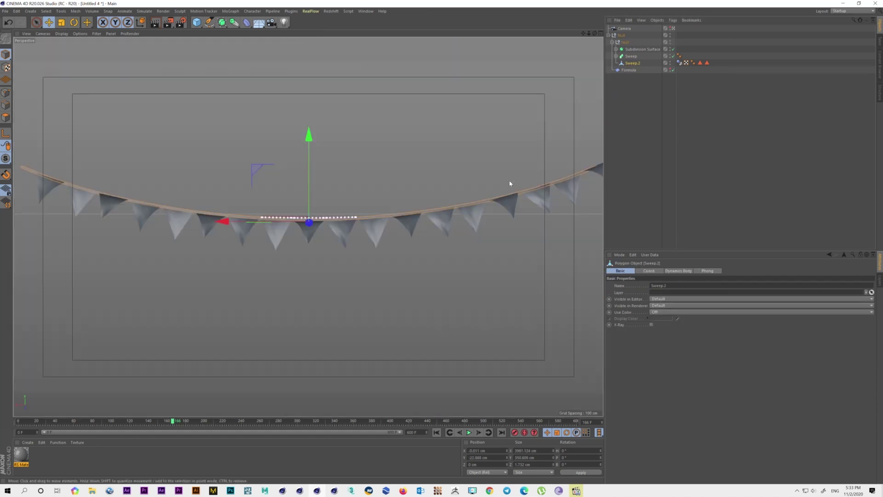
pyautogui.click(705, 189)
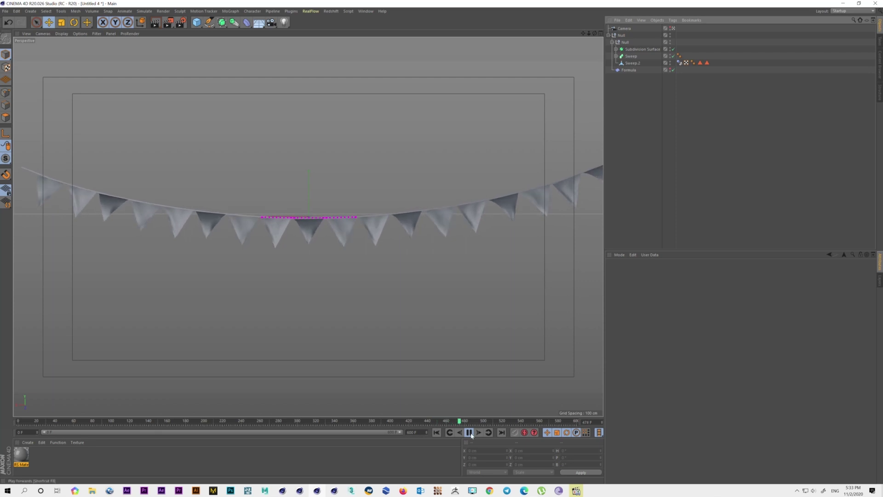
# Try the viewport display filters None, Polygon and All.
pyautogui.click(97, 34)
pyautogui.click(105, 48)
pyautogui.click(98, 34)
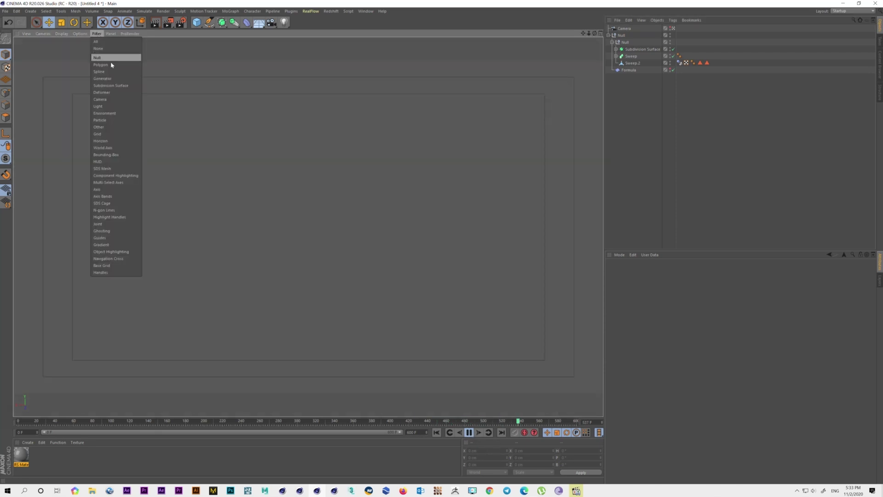
pyautogui.click(111, 65)
pyautogui.click(97, 34)
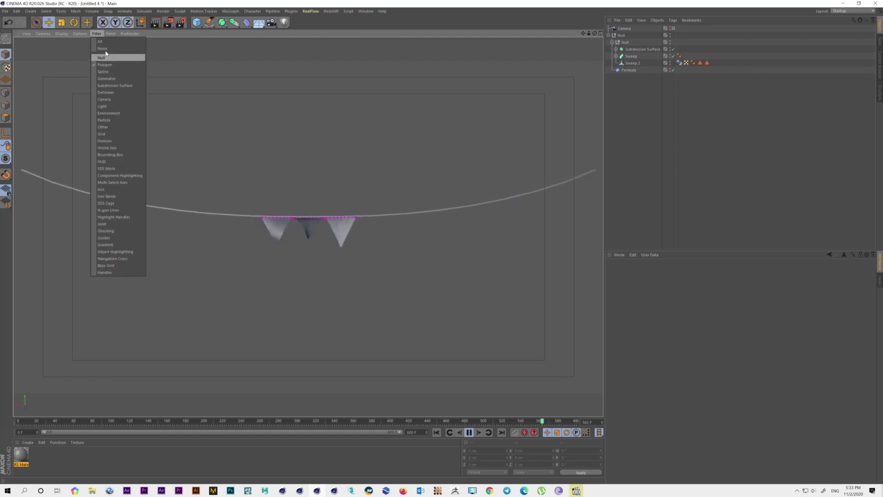
pyautogui.click(105, 42)
# Uncheck Grid in the viewport filter and collapse the Null's hierarchy.
pyautogui.click(97, 34)
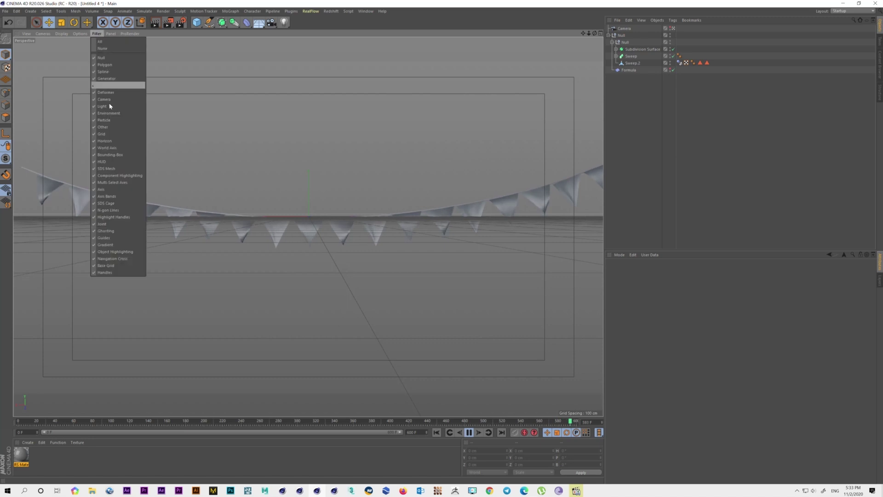
pyautogui.click(119, 134)
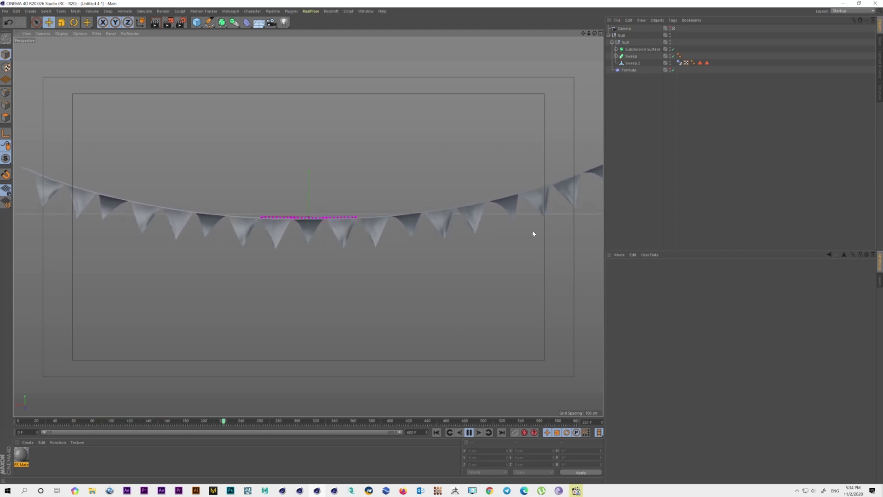
pyautogui.click(609, 34)
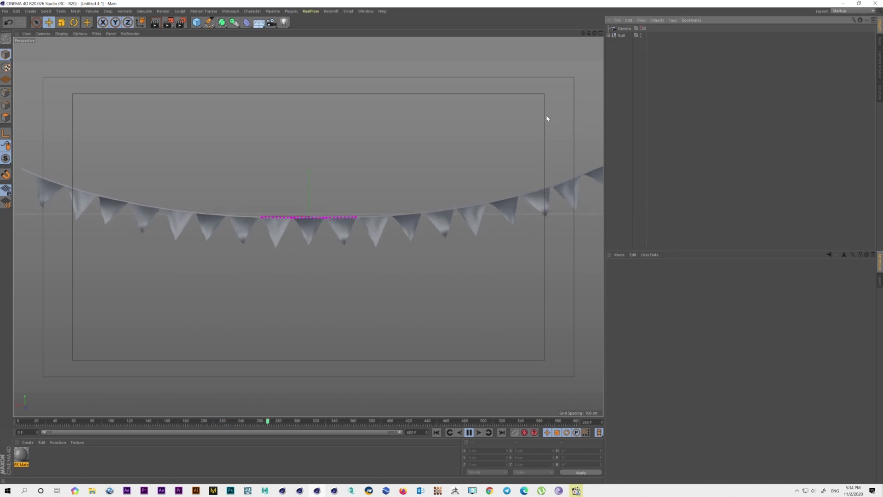